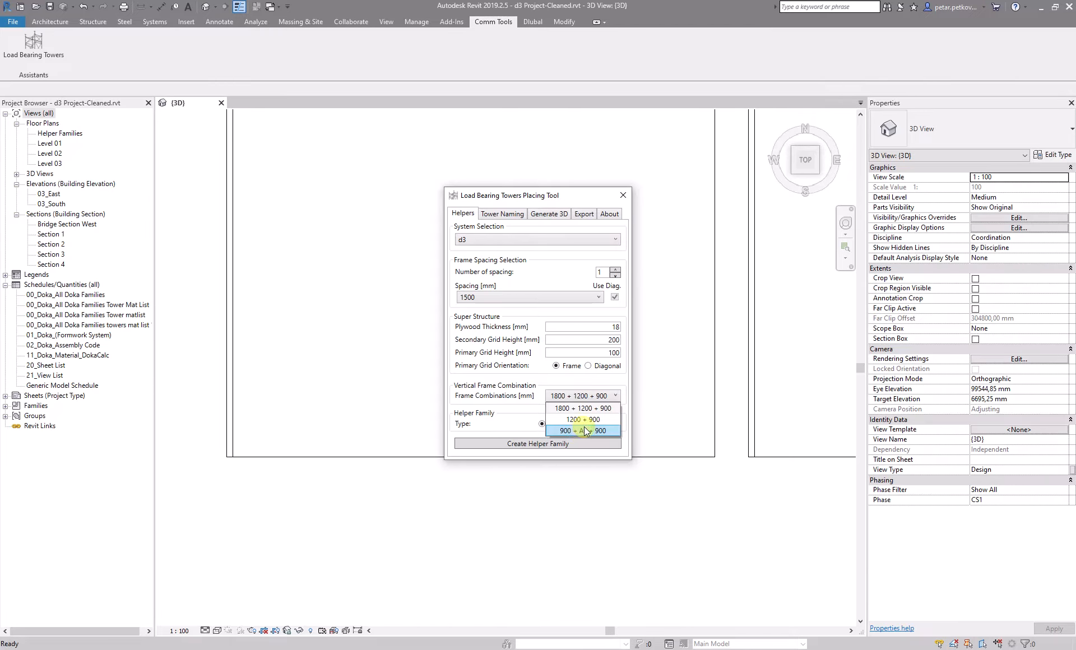
Set the frame combination to 900 + A + 900, create a helper family, and place it left of the existing towers
left_click(586, 431)
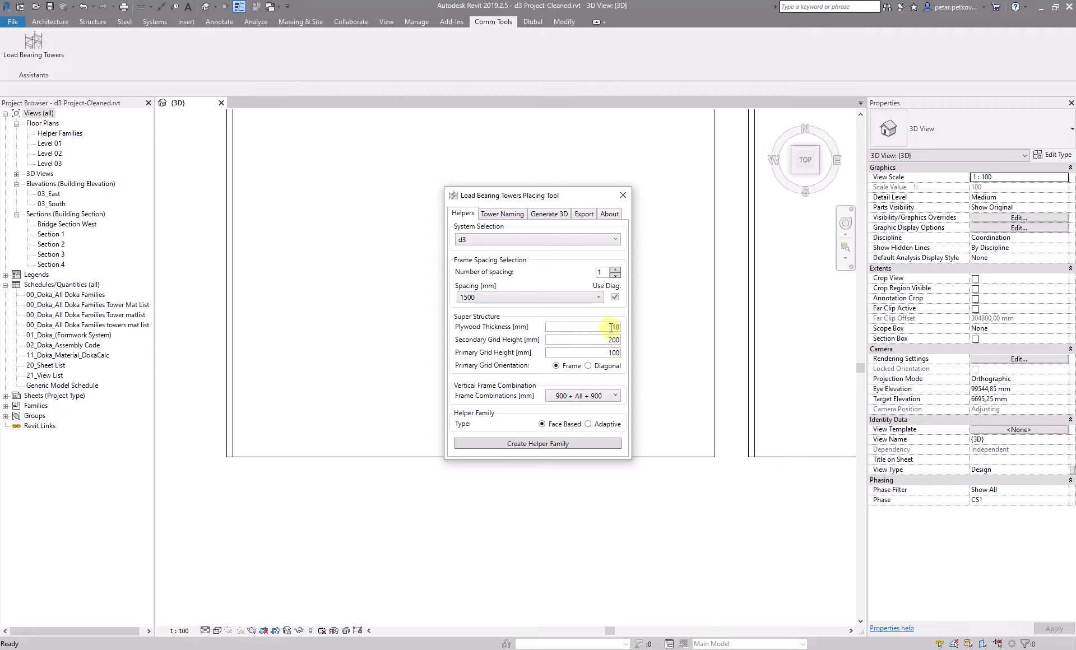
left_click(549, 443)
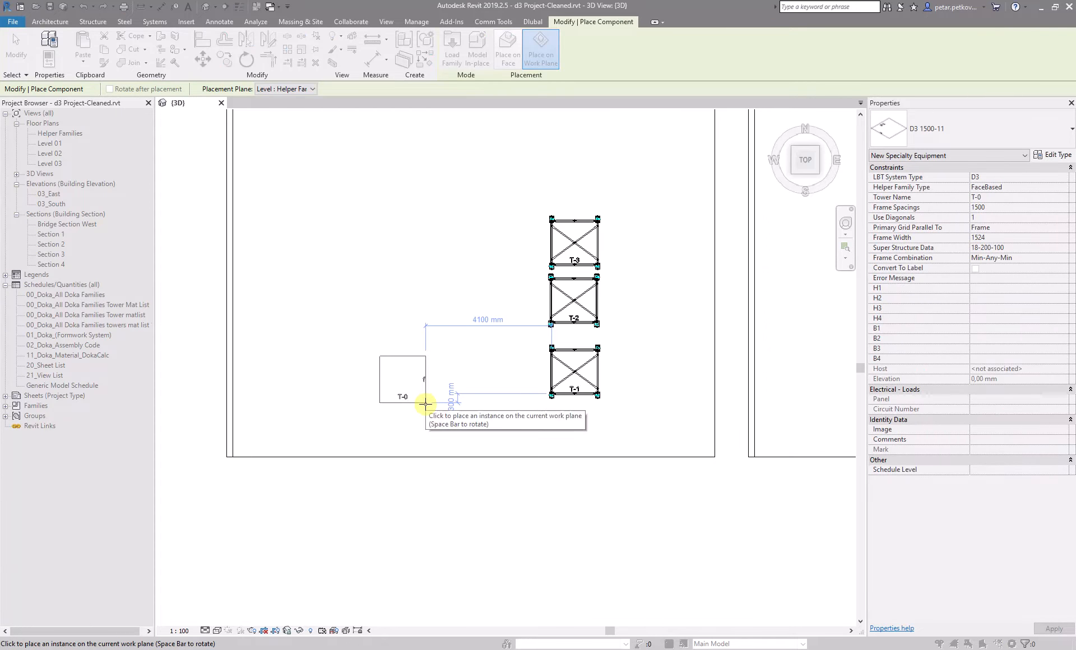
left_click(392, 355)
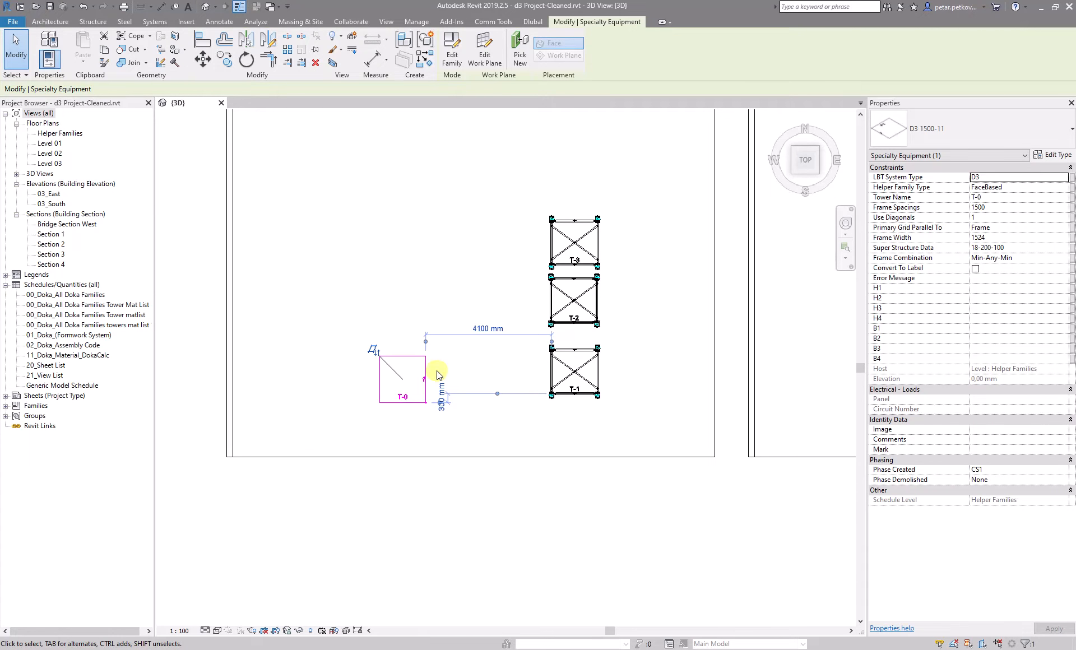
Orbit and zoom the 3D view to inspect the new helper family and the towers between the slabs
left_click(678, 492)
scroll(505, 521, "down", 3)
middle_click_drag(504, 521, 540, 291, "shift")
left_click(801, 152)
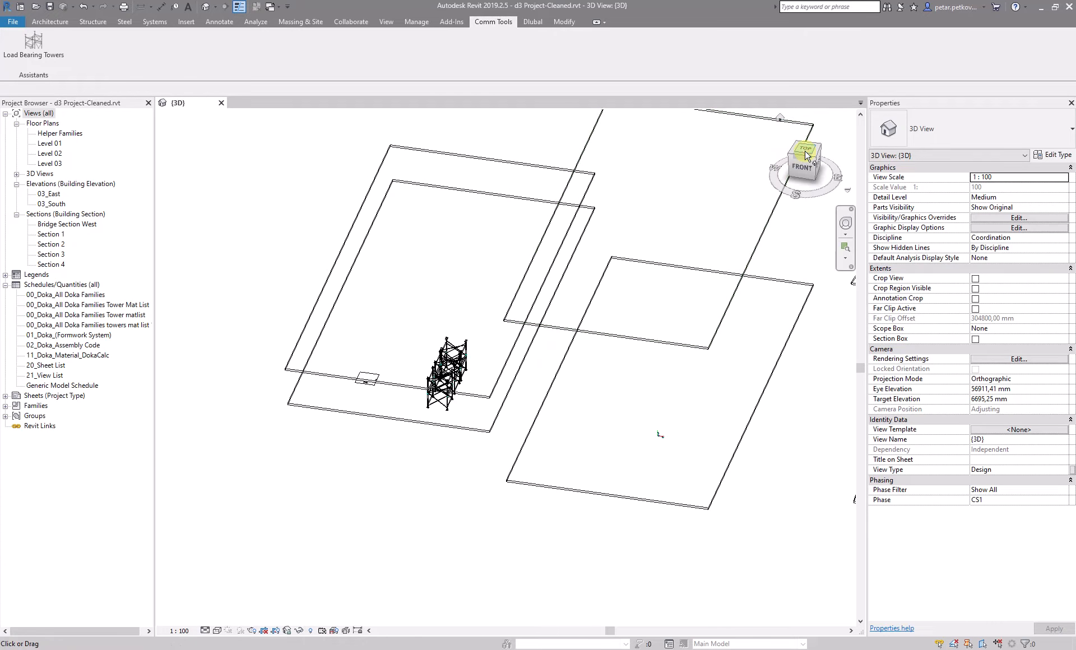
scroll(396, 345, "up", 5)
scroll(604, 521, "up", 2)
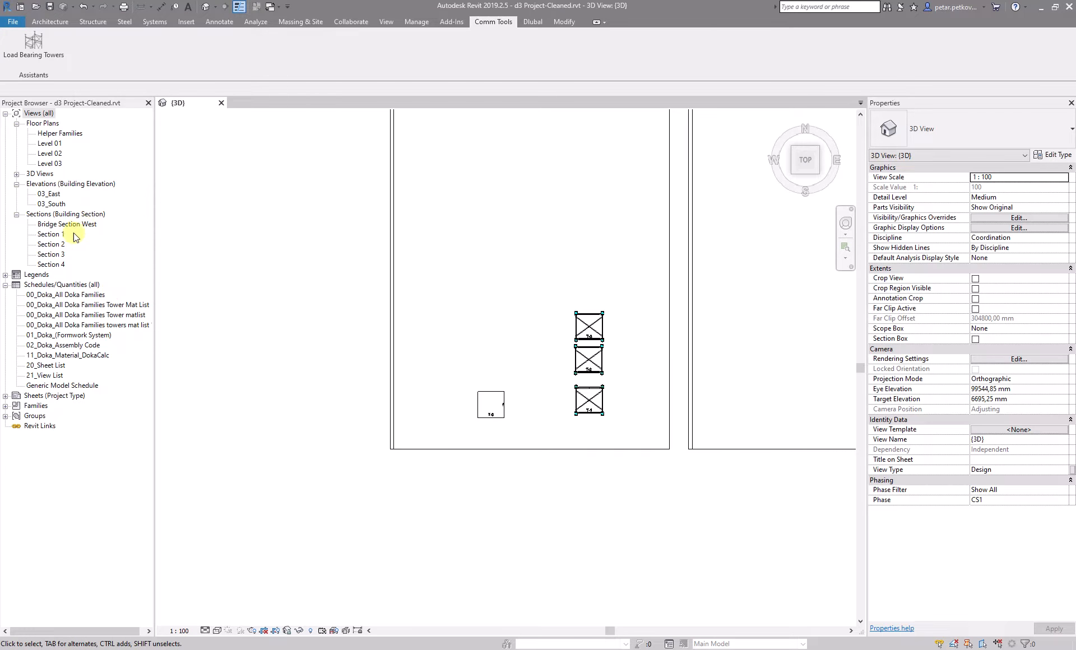
Open the 03_South elevation and inspect the tower height between the slabs before returning to the 3D view
double_click(52, 204)
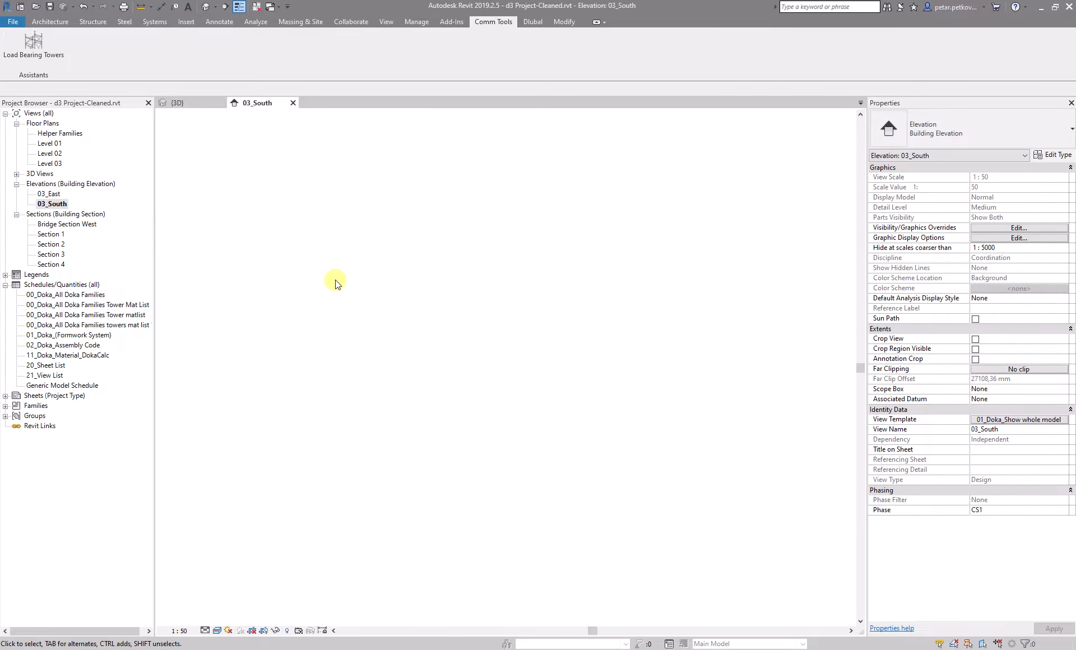
scroll(446, 425, "up", 3)
scroll(339, 448, "up", 2)
scroll(415, 380, "up", 2)
scroll(415, 379, "up", 3)
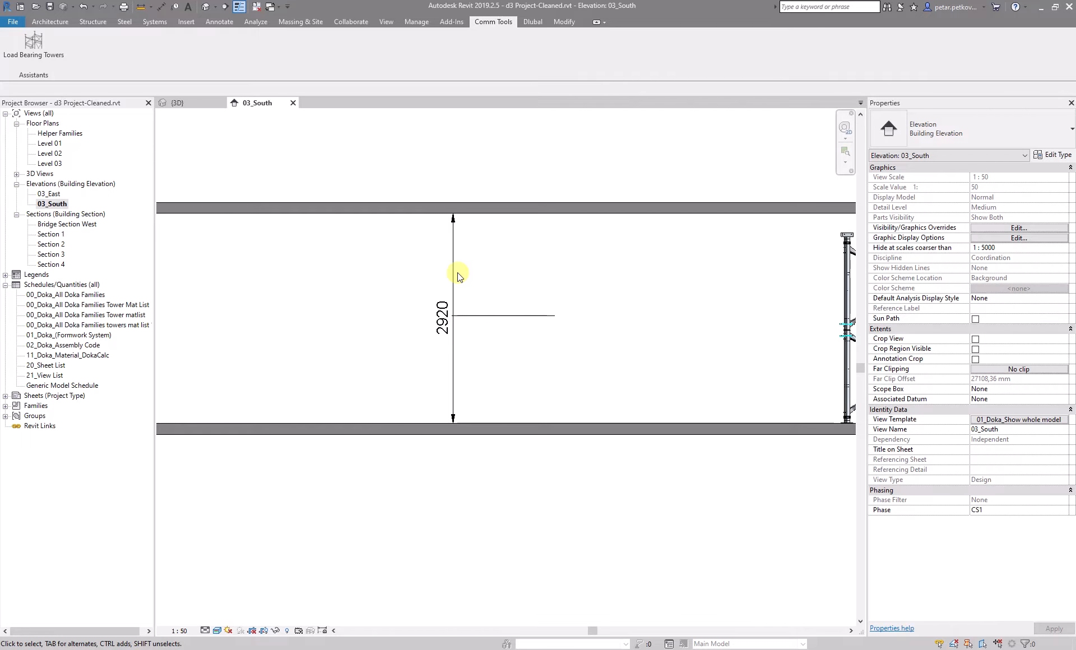
scroll(504, 289, "down", 1)
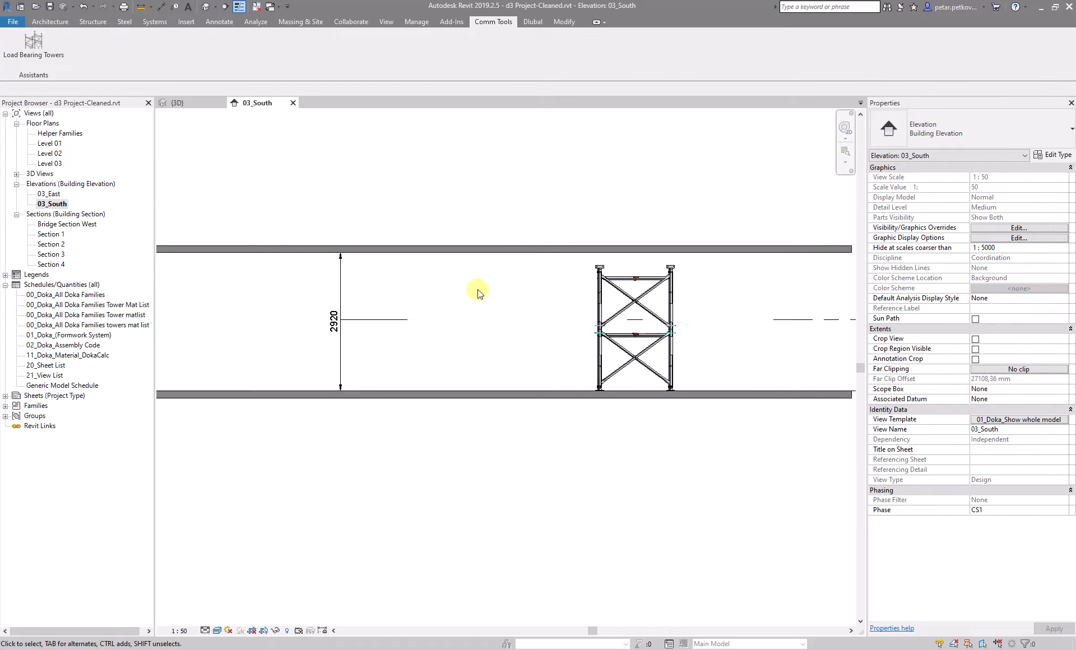
scroll(493, 280, "down", 1)
middle_click_drag(567, 214, 487, 234)
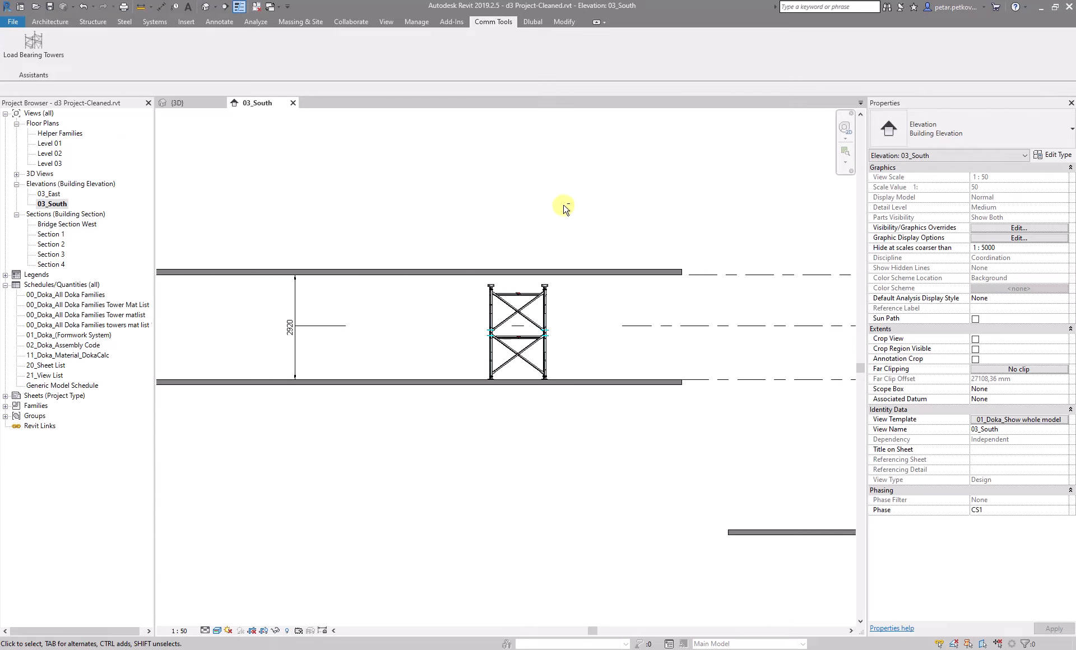
middle_click_drag(565, 206, 546, 333)
left_click(190, 102)
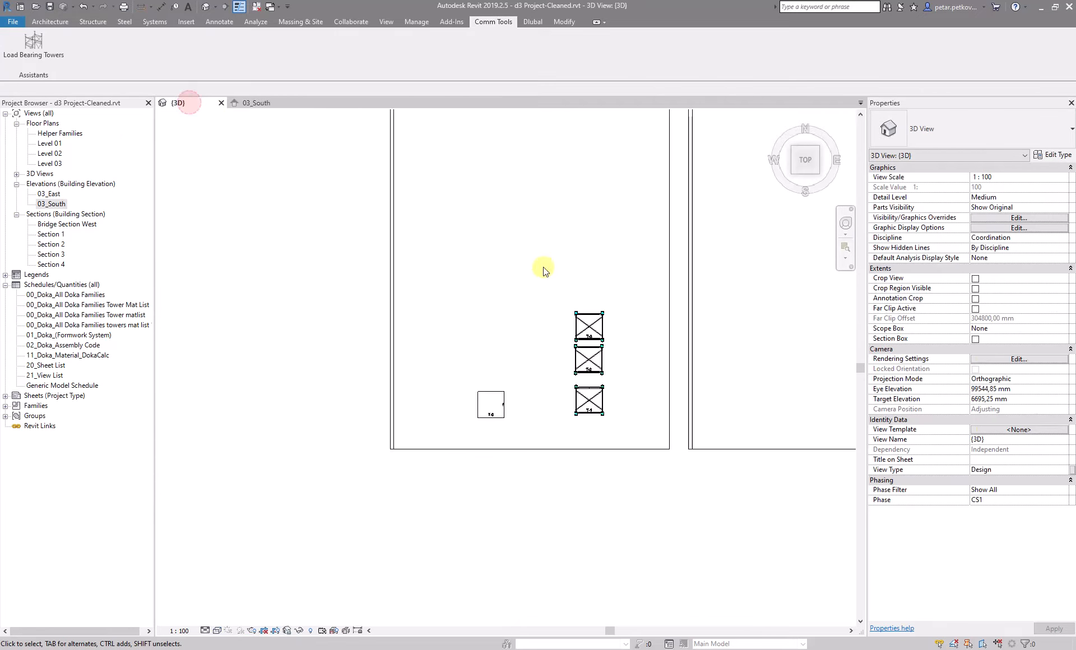
Try to generate a 3D tower from the new helper family by selecting it together with its slabs
left_click(45, 56)
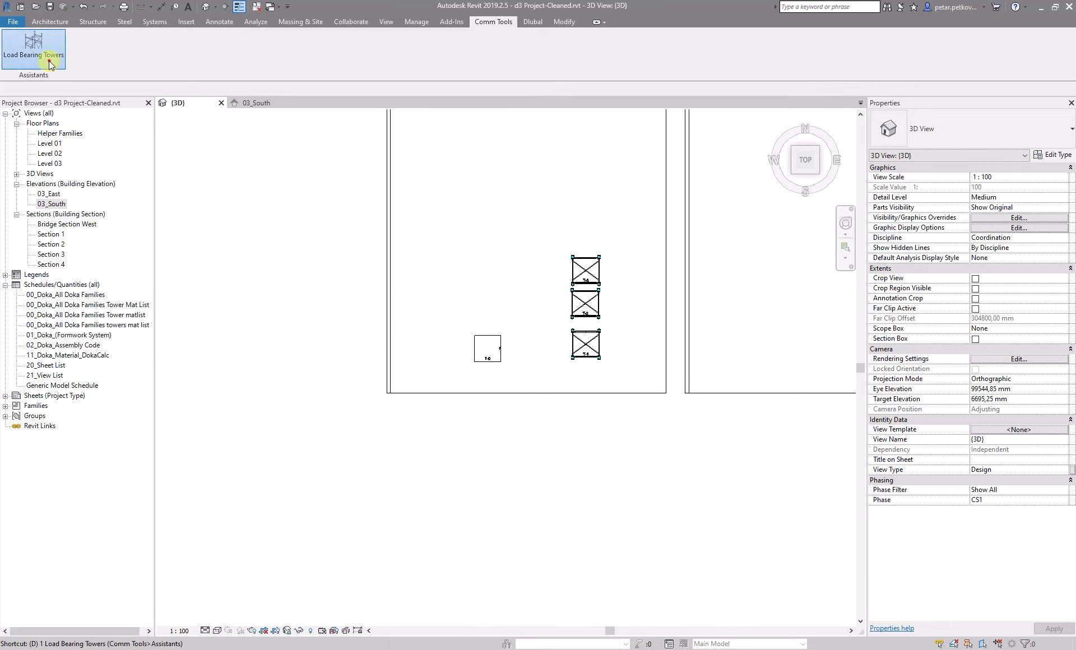
left_click(547, 213)
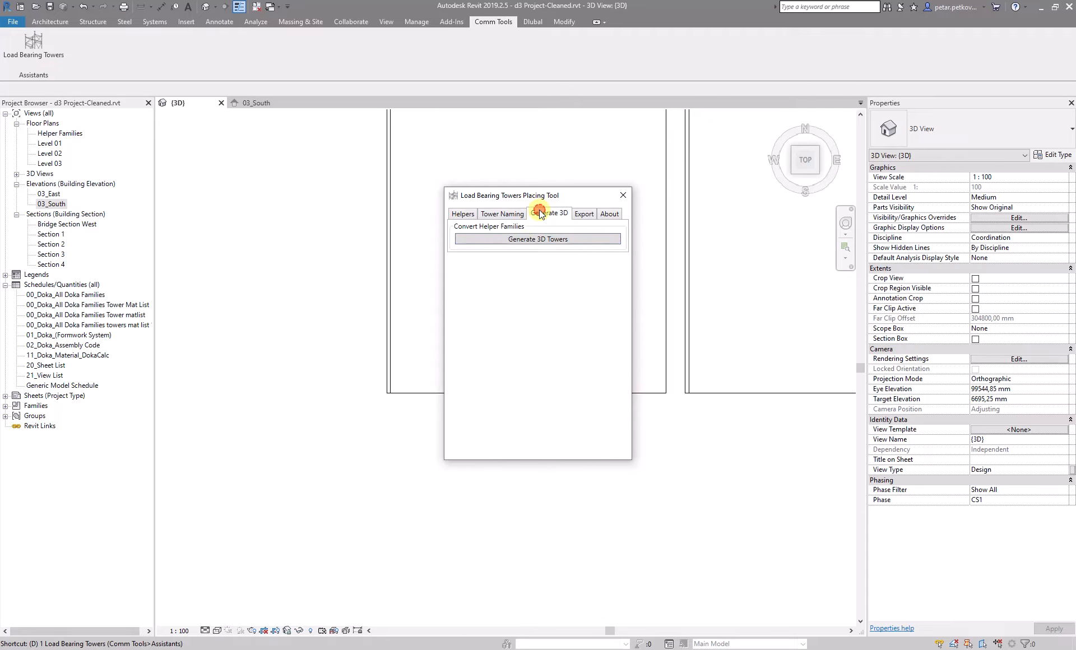
left_click(519, 237)
left_click_drag(509, 448, 450, 330)
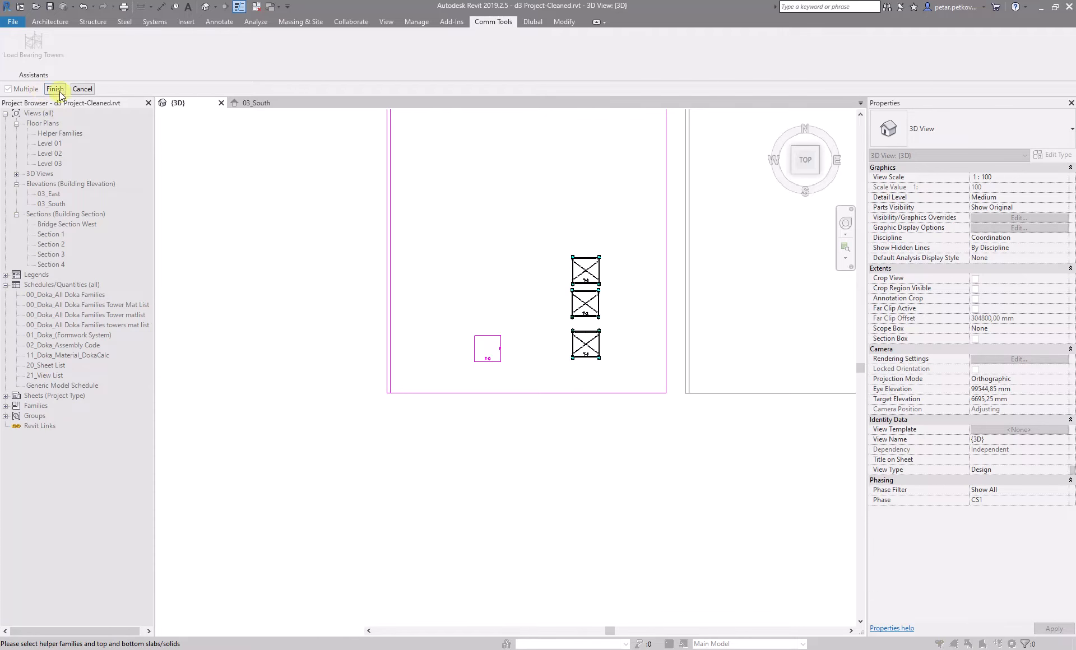
left_click(57, 90)
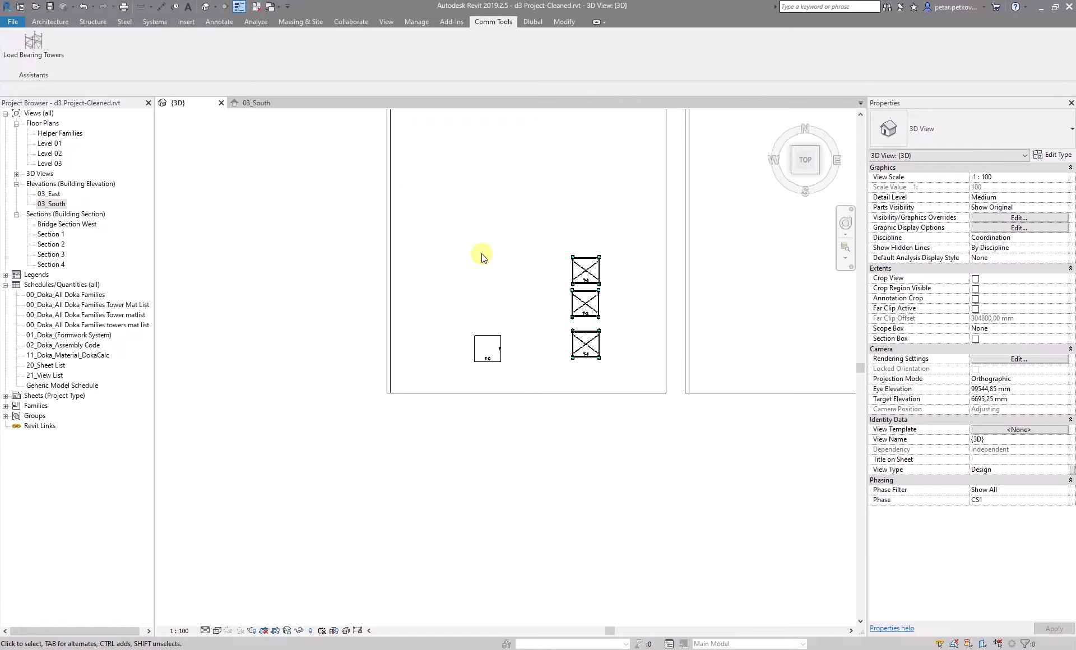
Select the new helper family and read its error message in the properties
left_click(484, 335)
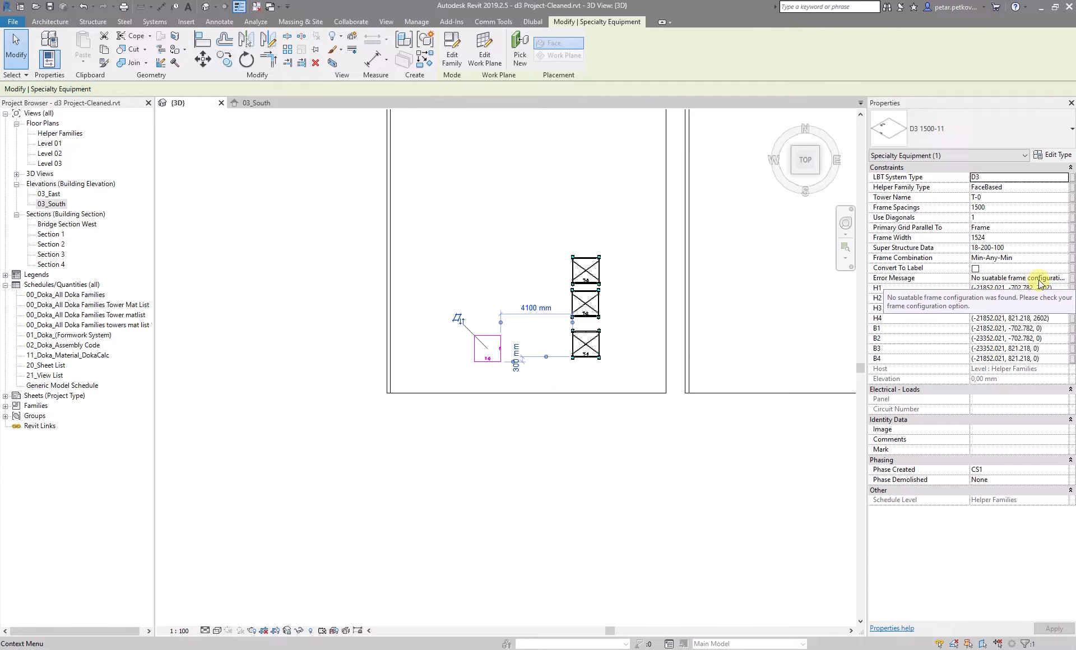
left_click(486, 285)
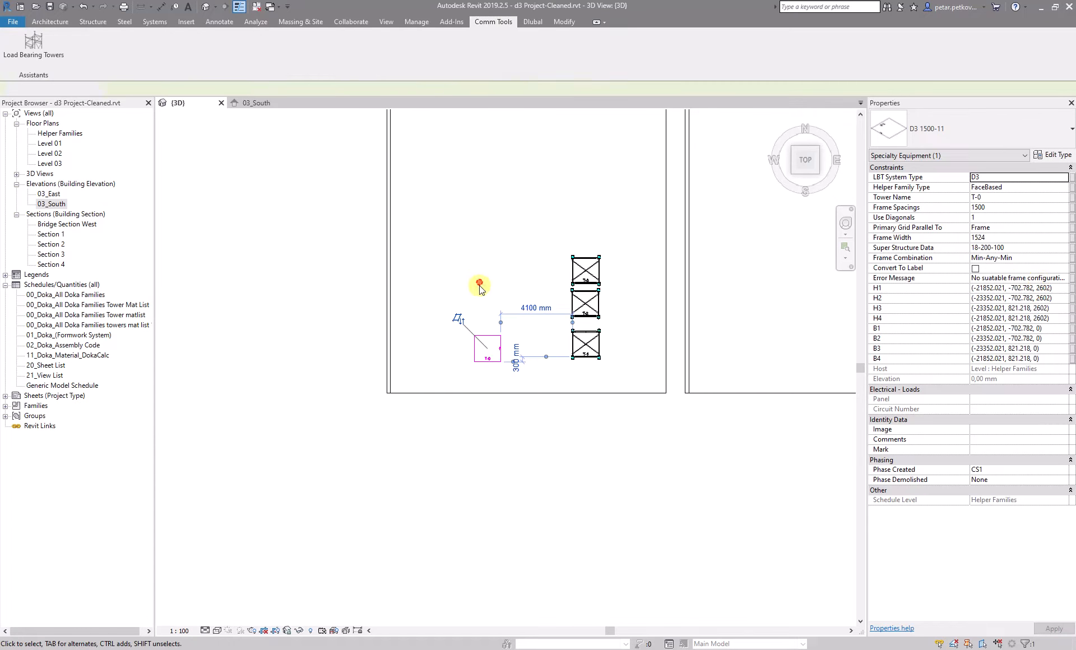
left_click(487, 354)
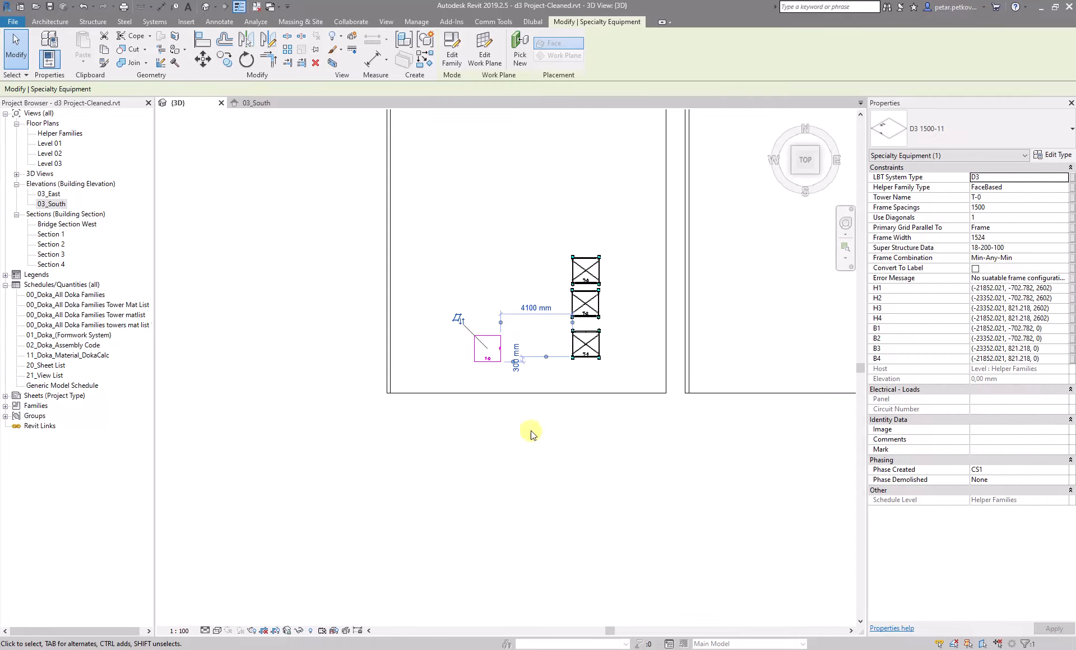
left_click(509, 459)
Create a helper family with the 1800 + 1200 + 900 frame combination and place it left of the first helper
key("3")
key("d")
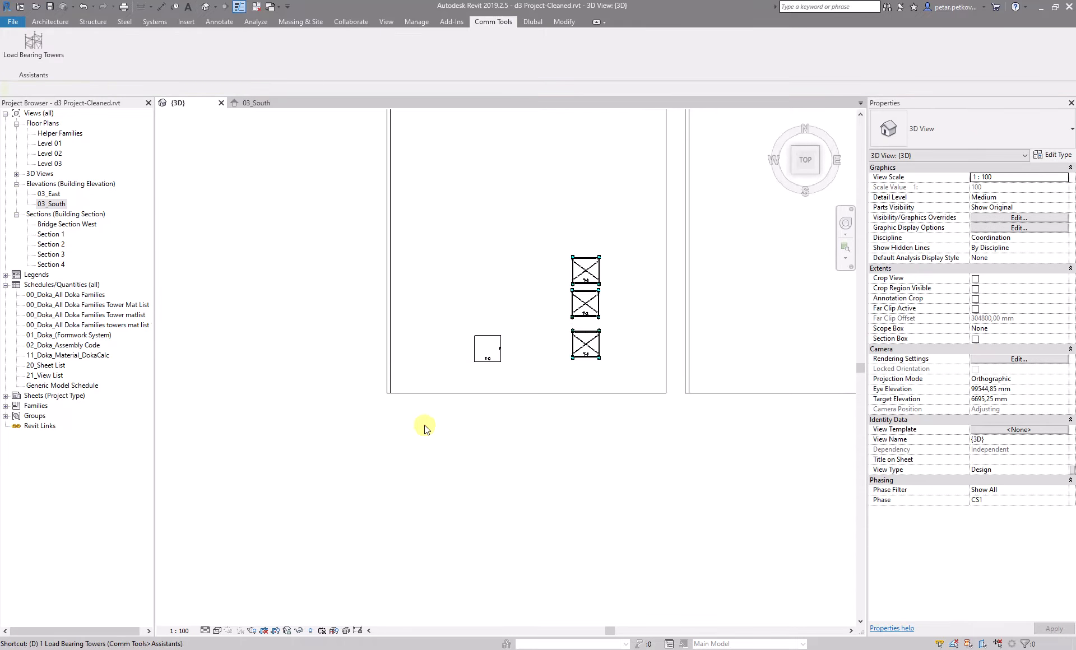
left_click(460, 214)
left_click(587, 401)
left_click(583, 409)
left_click(559, 444)
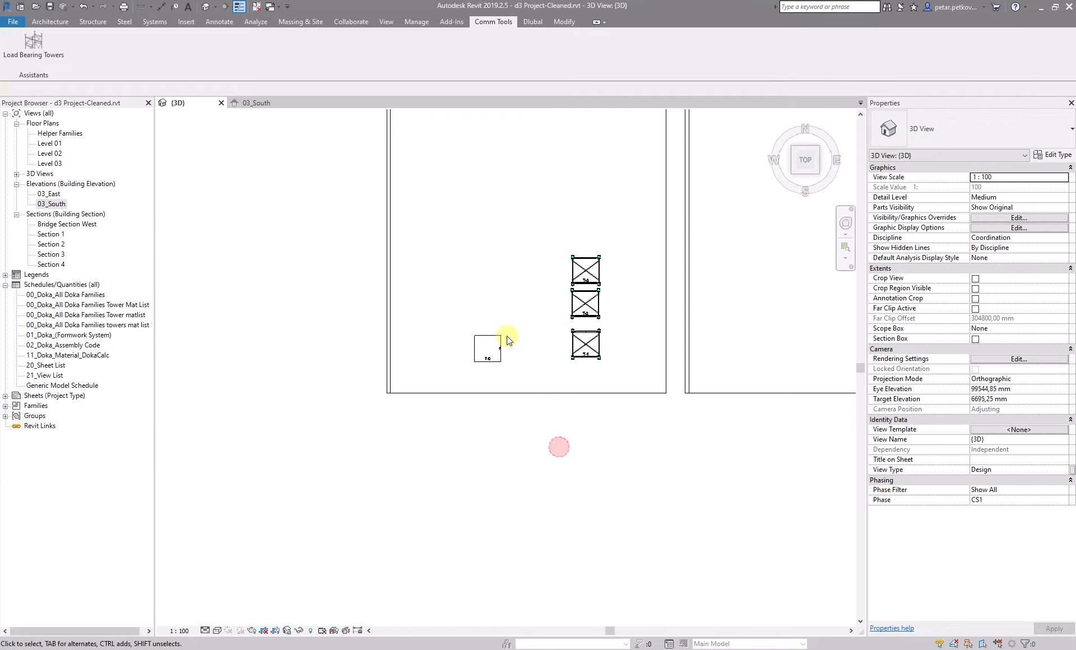
left_click(454, 352)
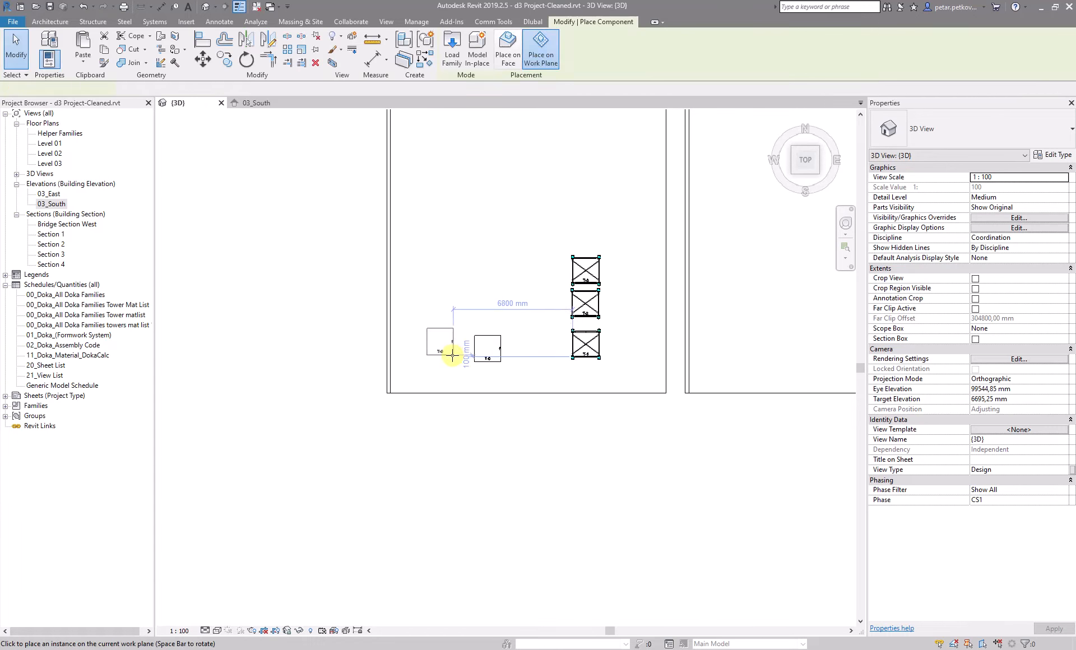
left_click(457, 364)
key("Escape")
key("Escape")
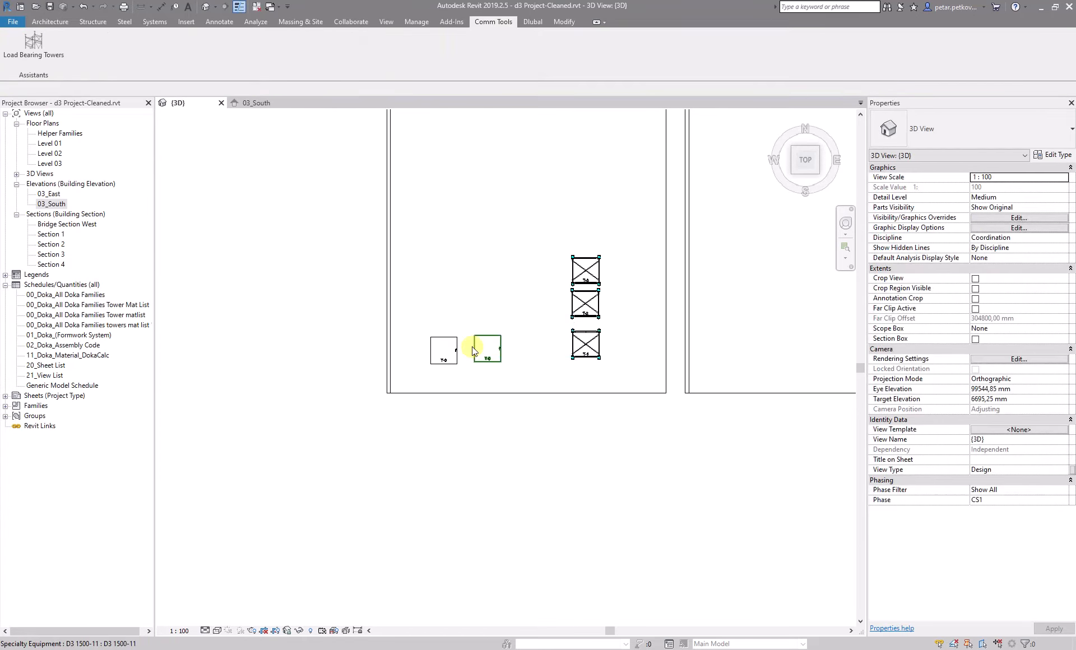
Generate a 3D tower from the new helper family and the slabs around it
left_click(536, 213)
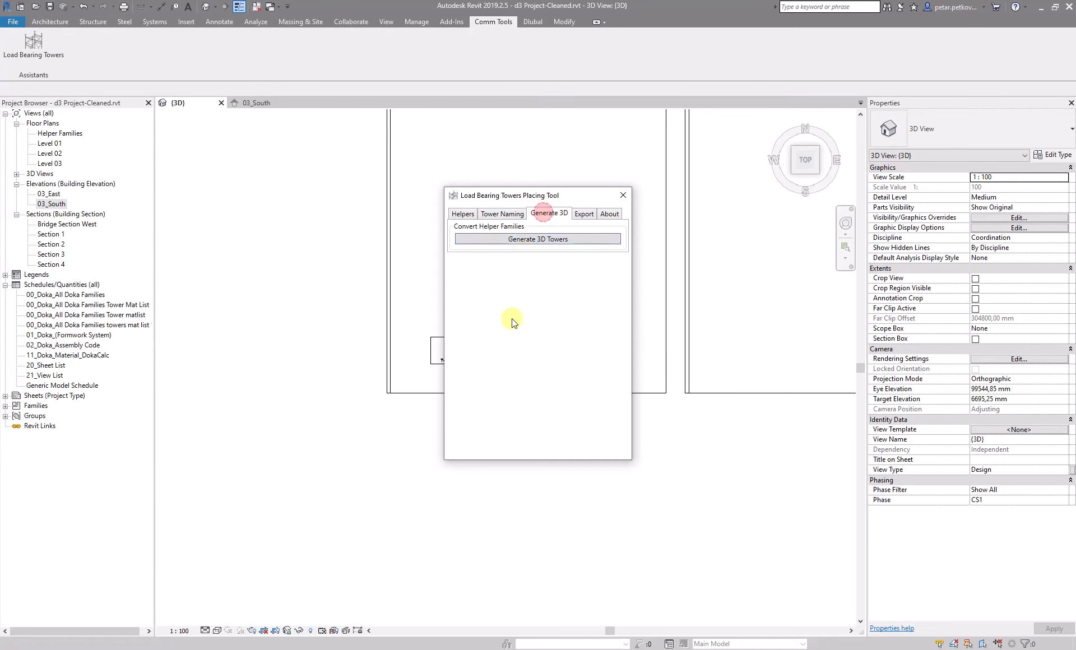
left_click(516, 238)
left_click_drag(444, 440, 437, 359)
left_click(55, 88)
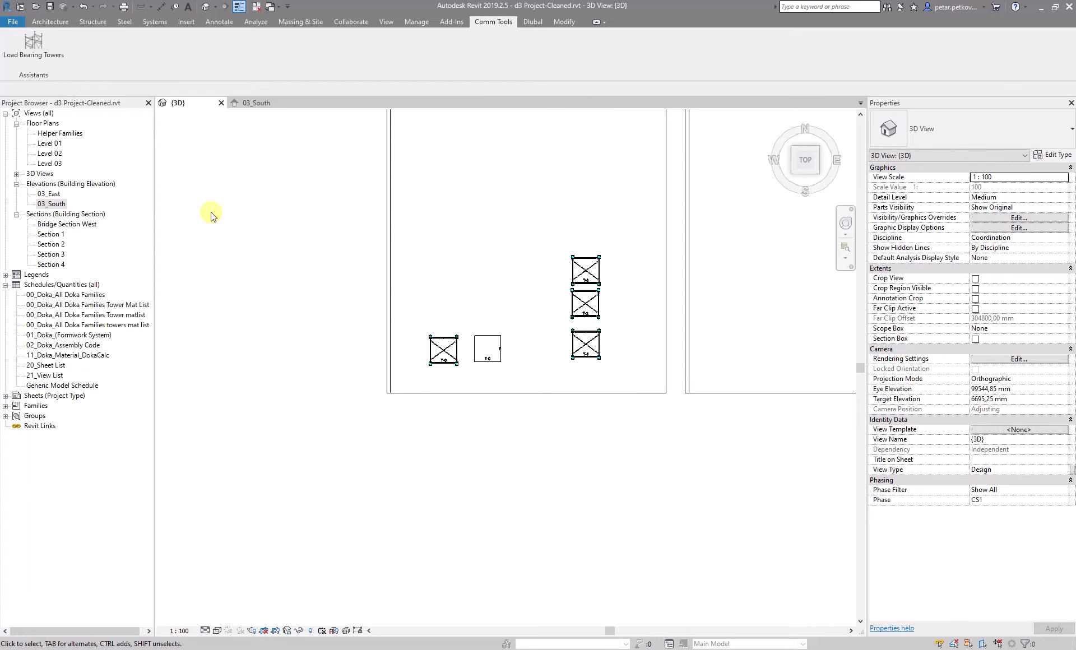
Orbit, zoom and return to the top view to inspect the generated tower
scroll(398, 375, "down", 2)
middle_click_drag(442, 418, 431, 145, "shift")
scroll(425, 190, "up", 2)
middle_click_drag(425, 192, 445, 320)
scroll(446, 321, "up", 2)
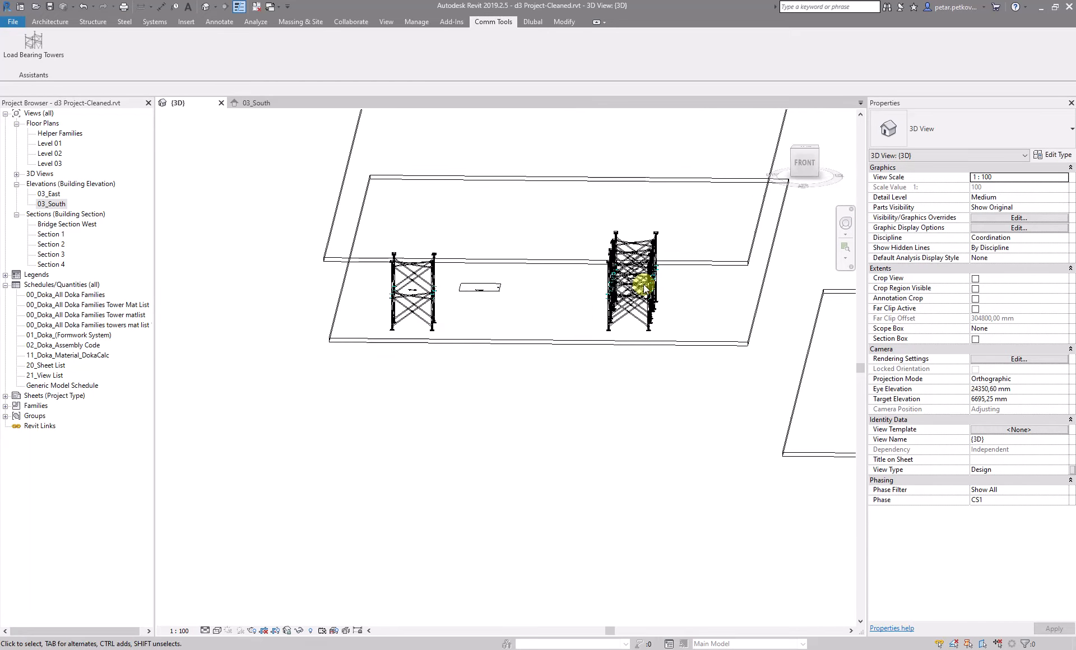
left_click(804, 163)
scroll(588, 399, "up", 6)
scroll(605, 373, "down", 2)
middle_click_drag(636, 246, 638, 360, "shift")
left_click(805, 149)
middle_click_drag(527, 437, 666, 471)
scroll(665, 469, "up", 6)
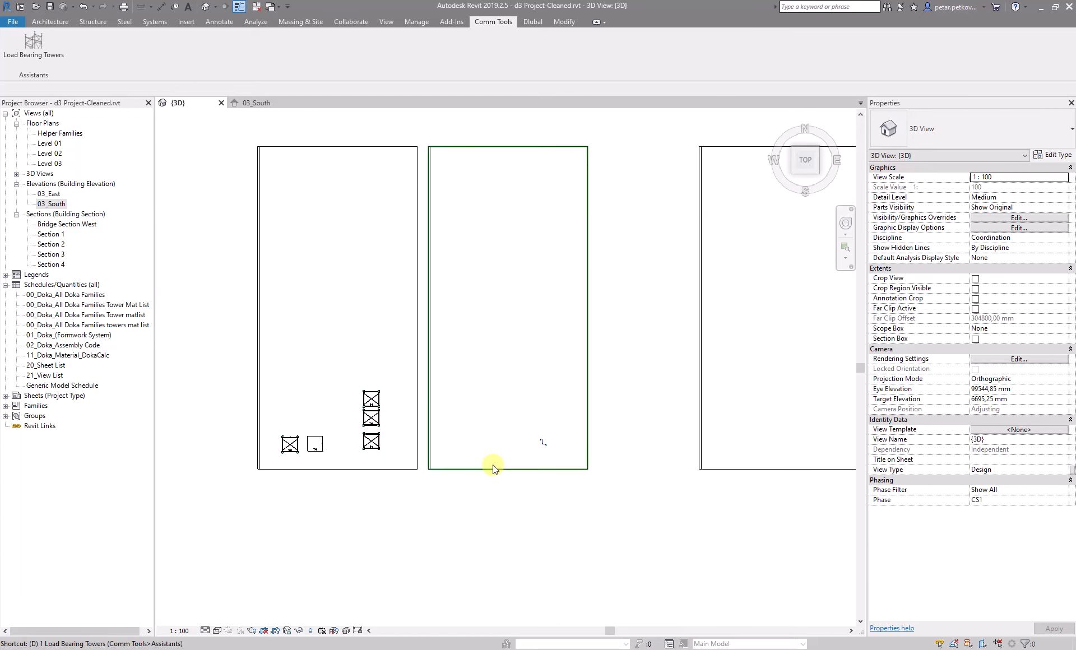
Reopen the placing tool and increase the number of spacings to 7
key("1")
left_click(462, 213)
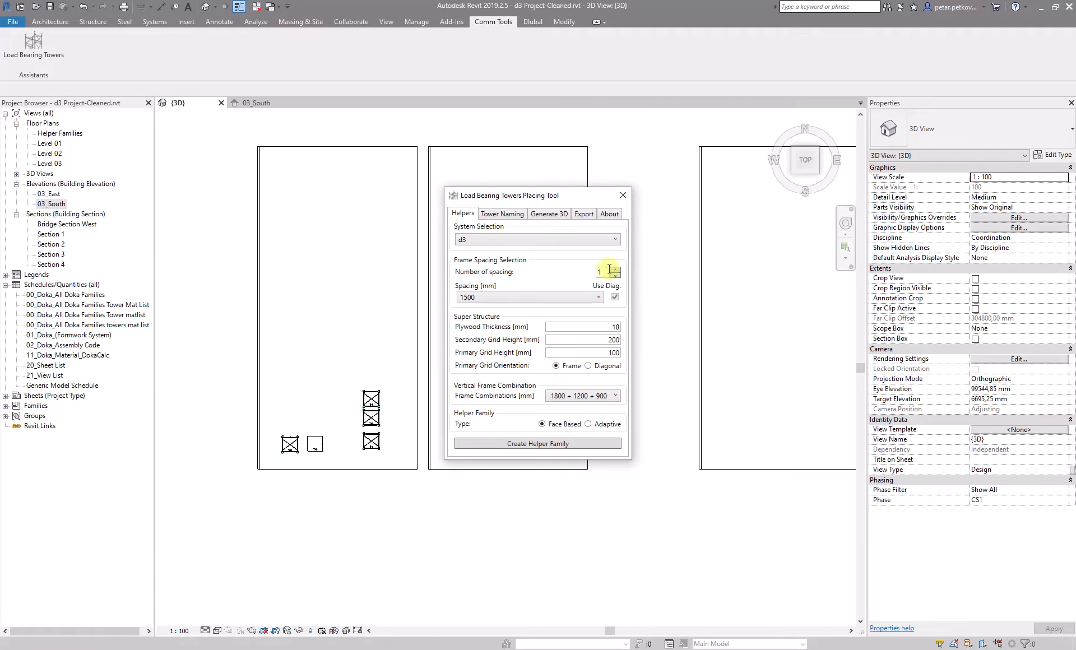
left_click(615, 270)
left_click(615, 270)
left_click(615, 270)
left_click(615, 270)
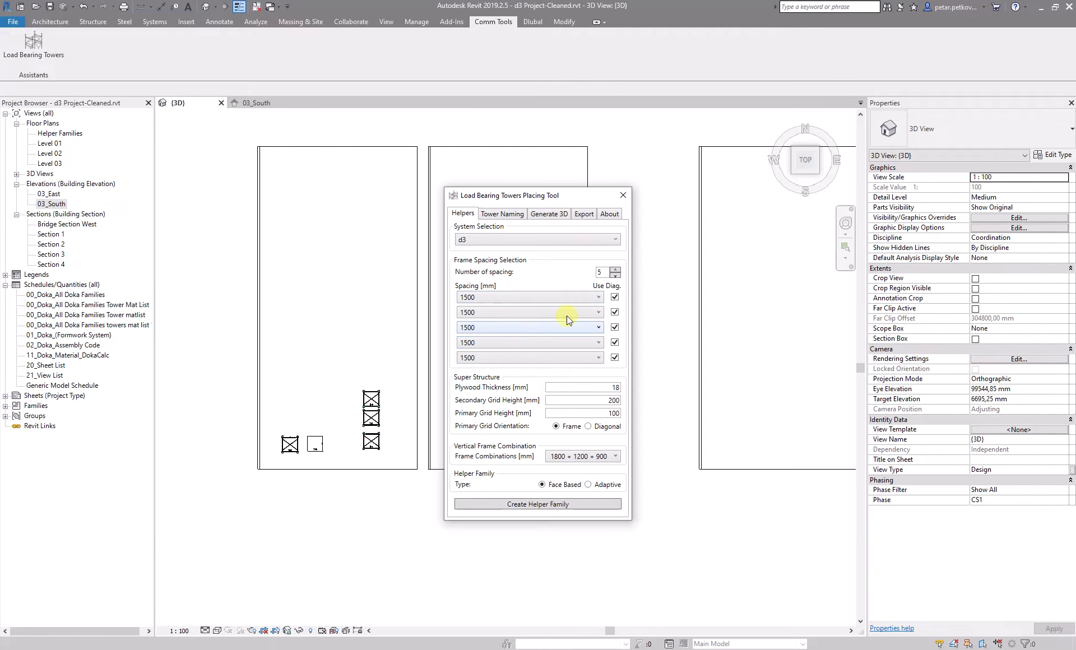
left_click(616, 270)
left_click(616, 270)
Create the seven-spacing helper family and place instances in the neighbouring bay
left_click(545, 537)
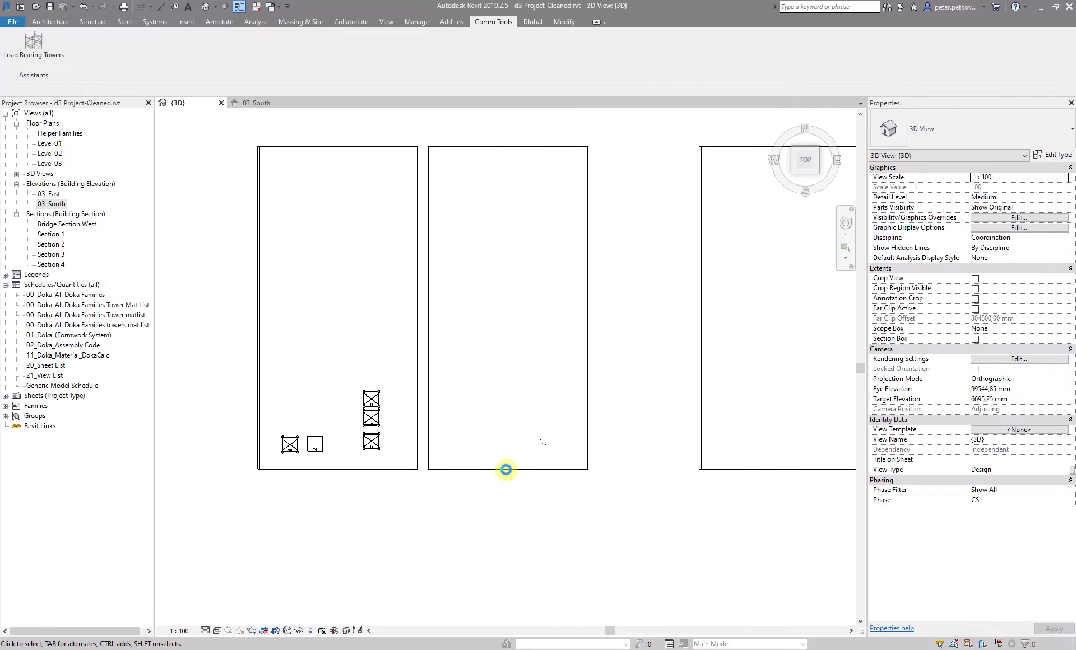
scroll(524, 463, "up", 2)
left_click(548, 454)
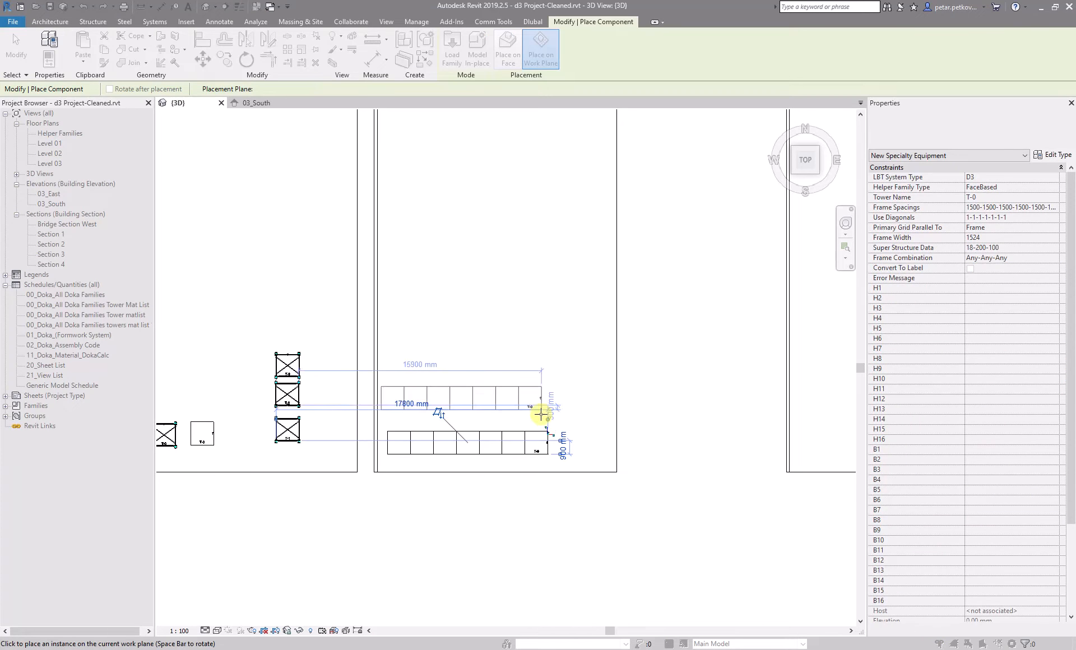
scroll(547, 422, "up", 3)
left_click(555, 431)
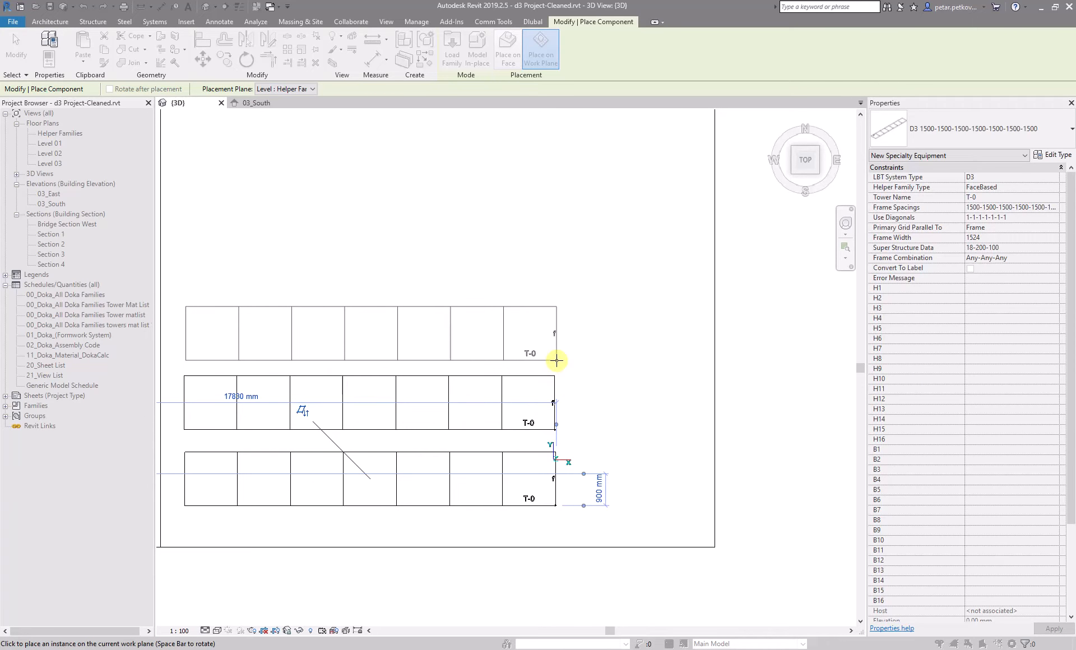
left_click(557, 360)
key("Escape")
key("Escape")
Reopen the placing tool and turn off diagonals for the second and fifth spacings
scroll(544, 269, "down", 4)
middle_click_drag(543, 276, 557, 307)
scroll(556, 307, "up", 1)
key("1")
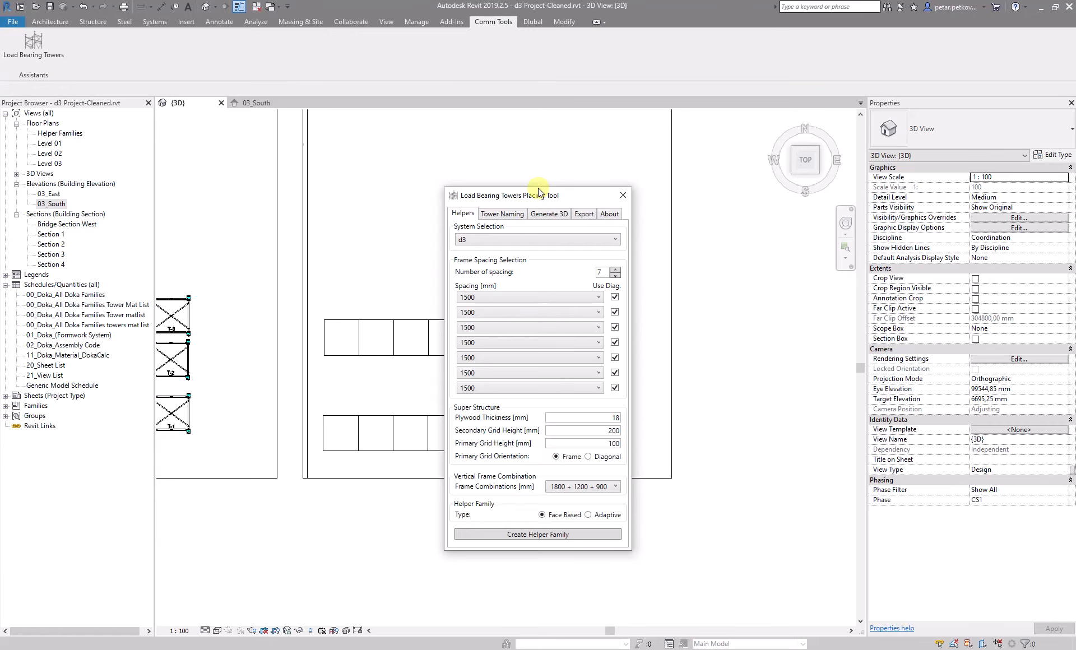
left_click(614, 312)
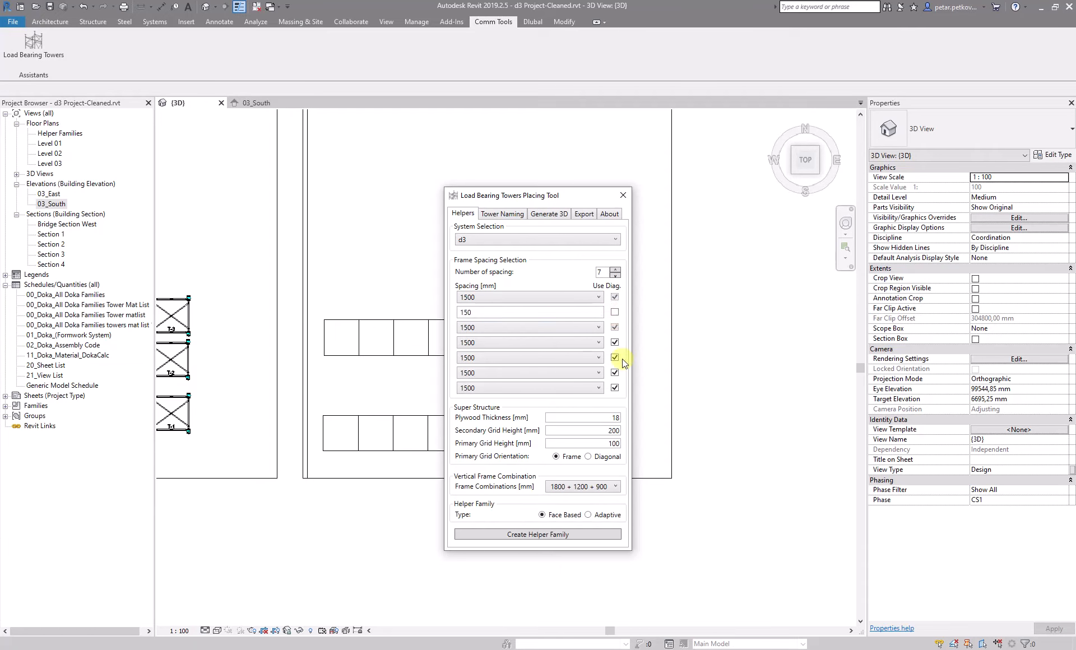
left_click(614, 358)
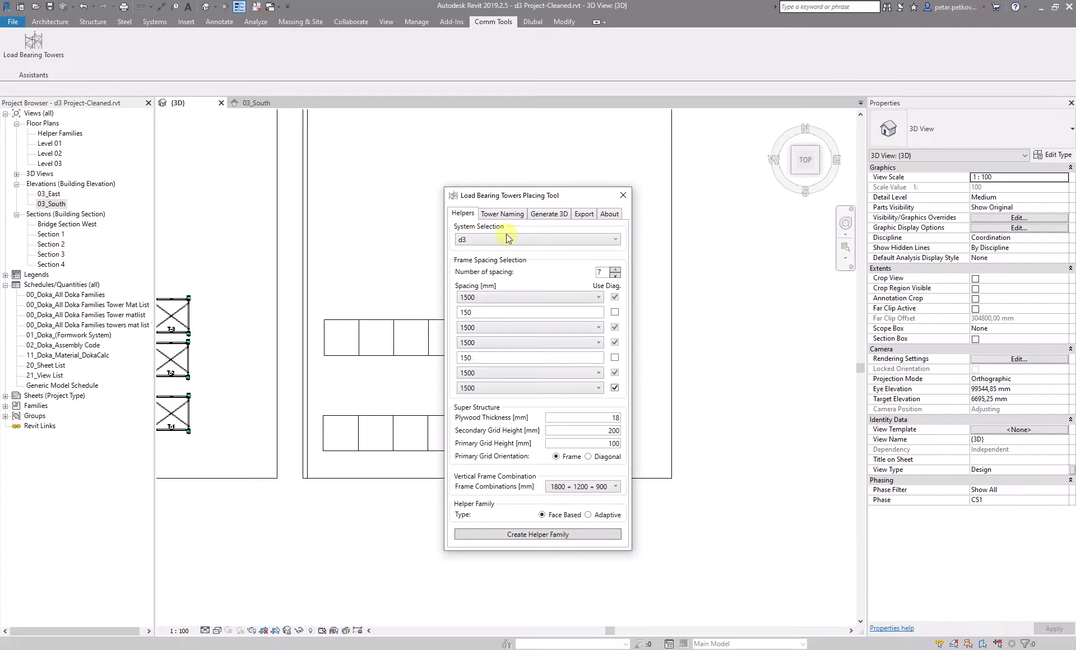
Set the fifth spacing to 350 mm and the second spacing to 1000 mm
double_click(480, 359)
type("350")
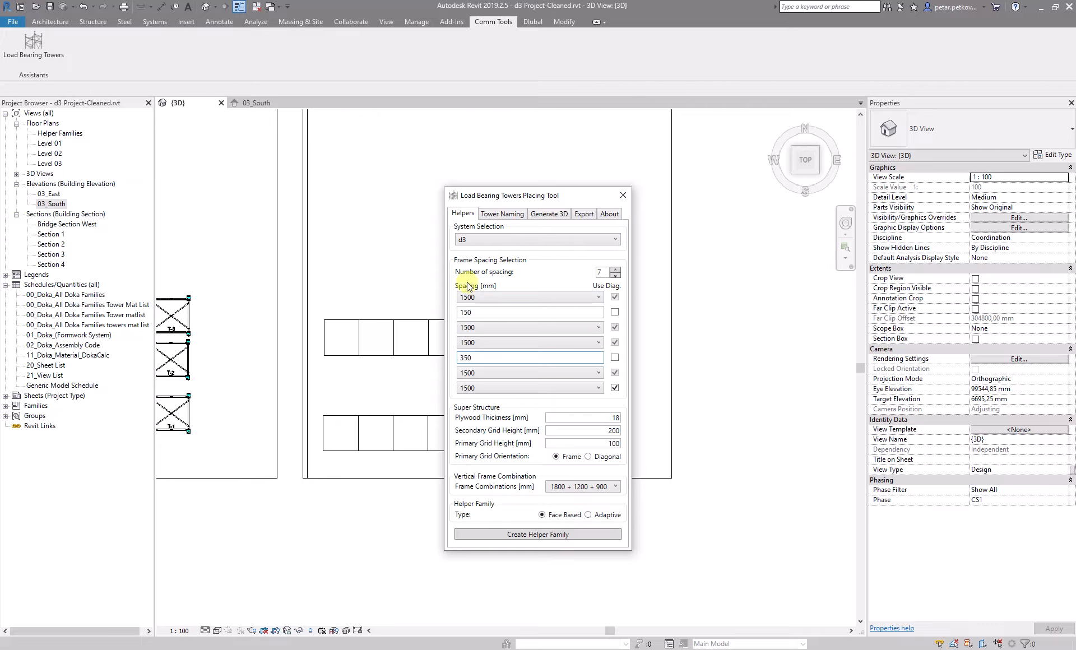
double_click(483, 310)
type("1000")
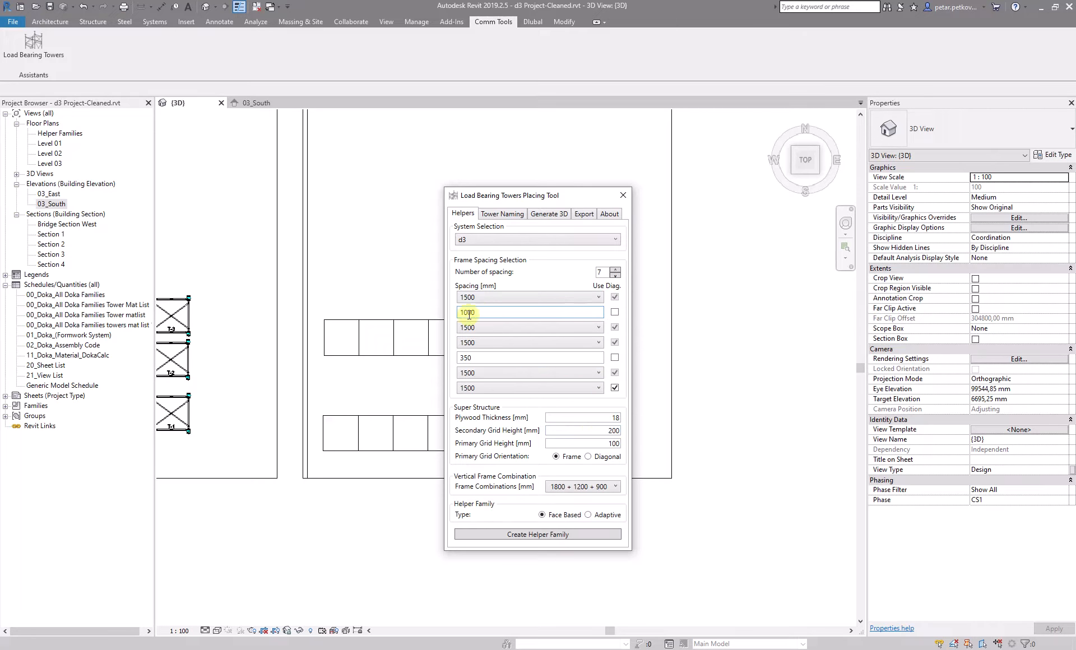
Create the helper family from the modified seven spacings and remove the tower from the middle bay
left_click(588, 533)
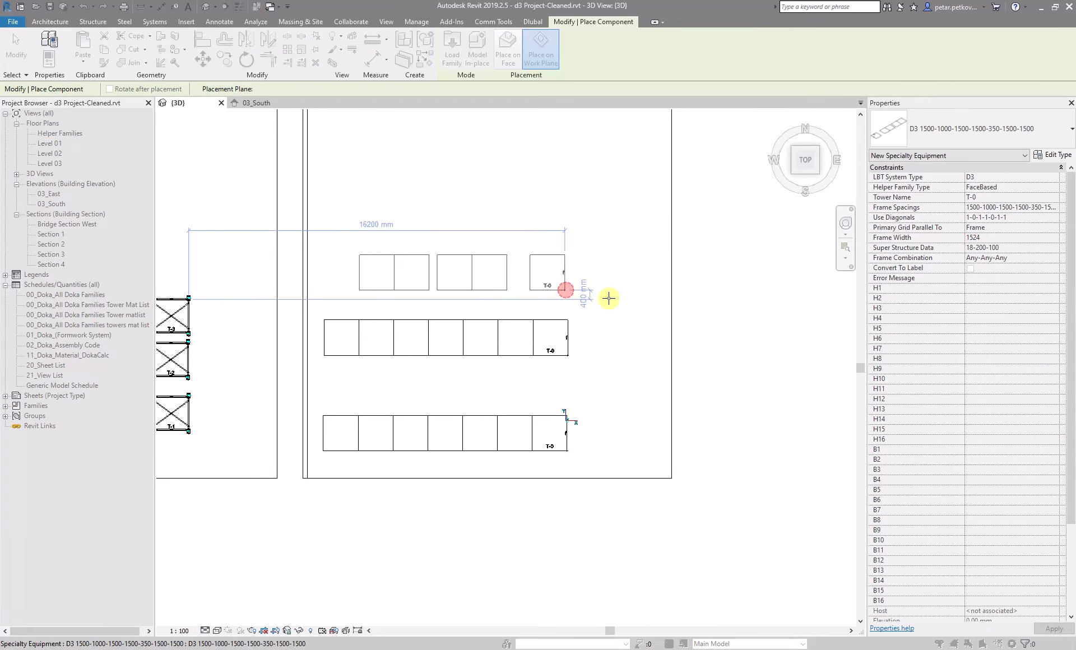
key("Escape")
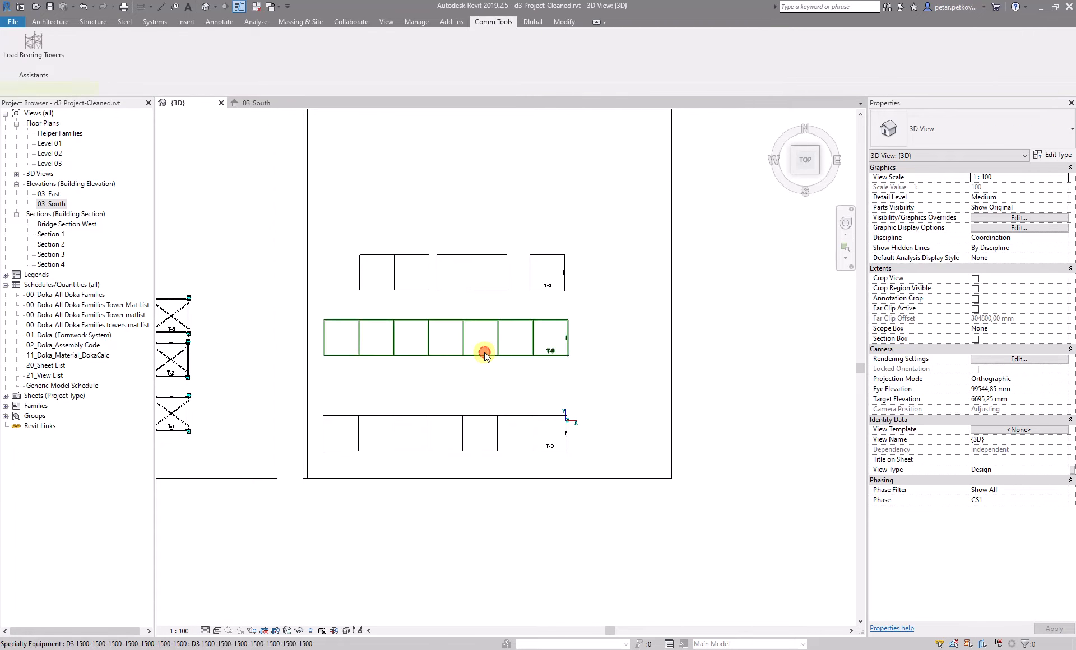
left_click(480, 351)
left_click(487, 370)
scroll(457, 365, "down", 1)
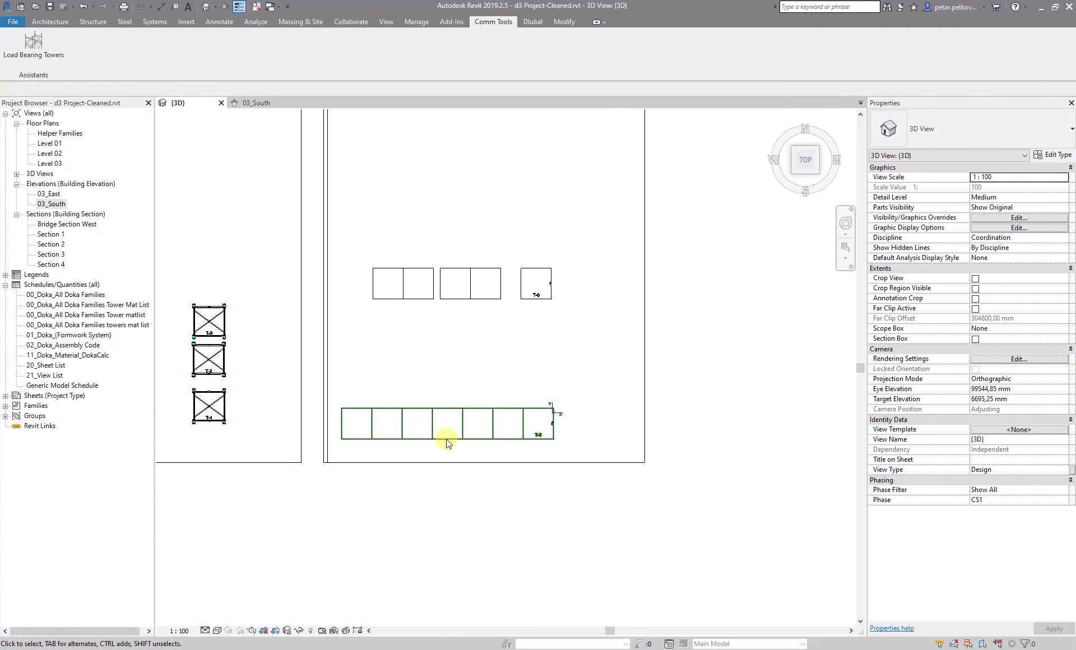
scroll(449, 465, "down", 1)
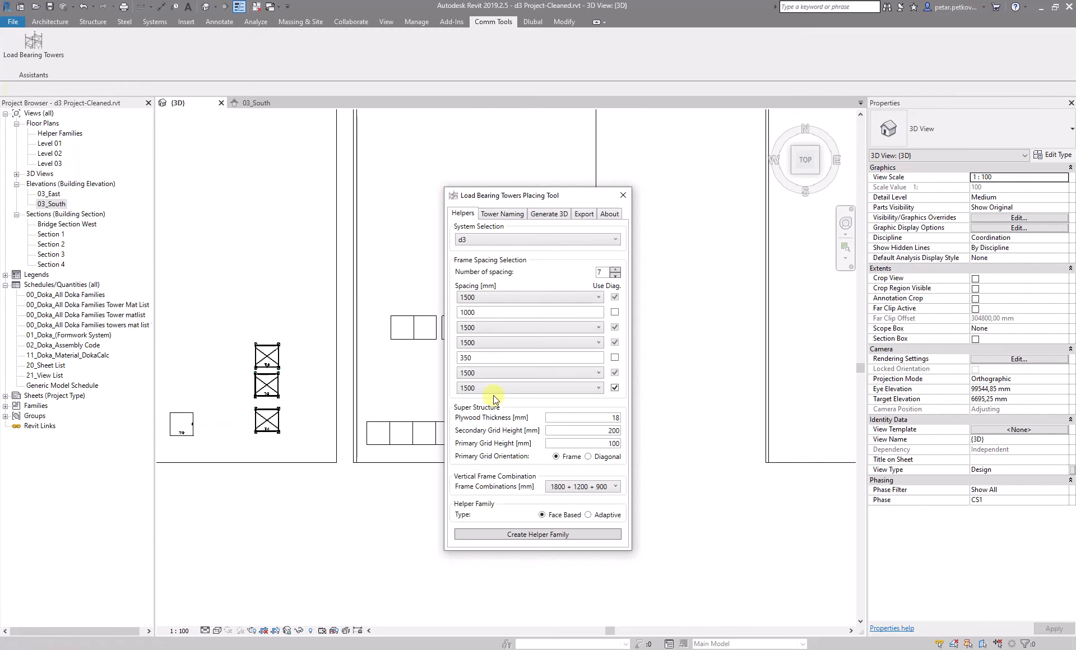
Create the helper family again, place one instance in the upper bay and delete it
left_click(525, 532)
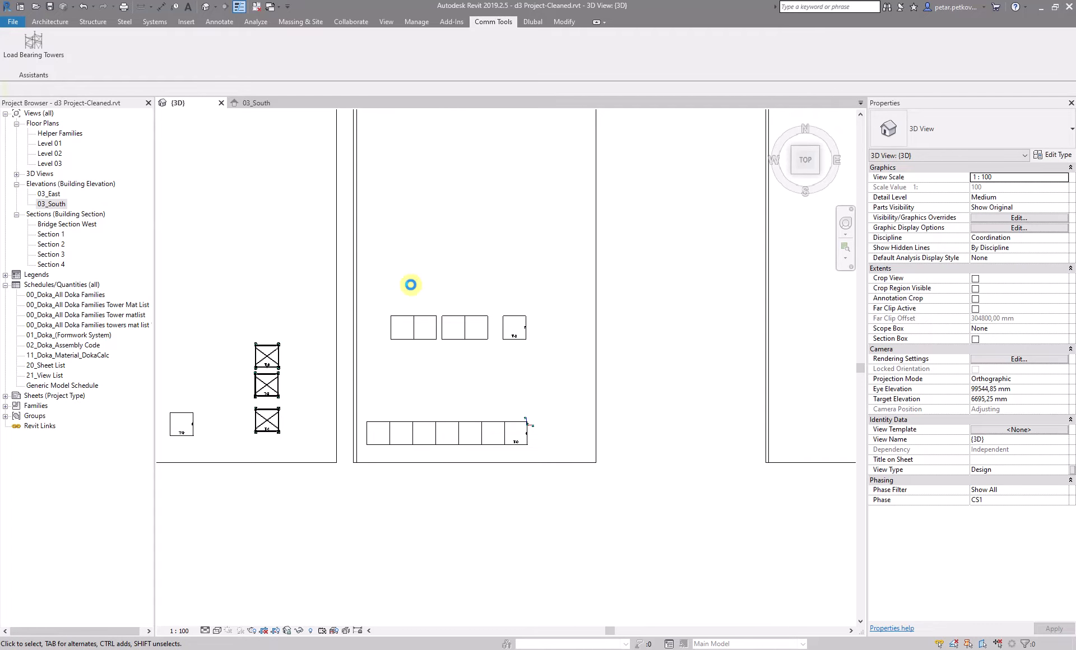
left_click(386, 277)
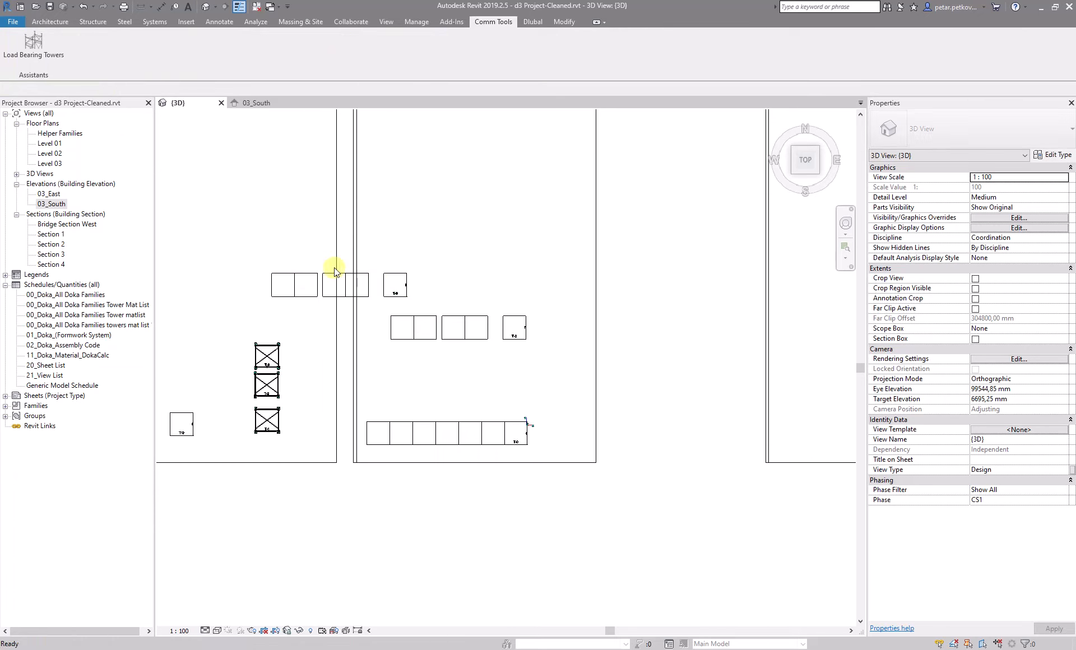
left_click(355, 276)
key("Delete")
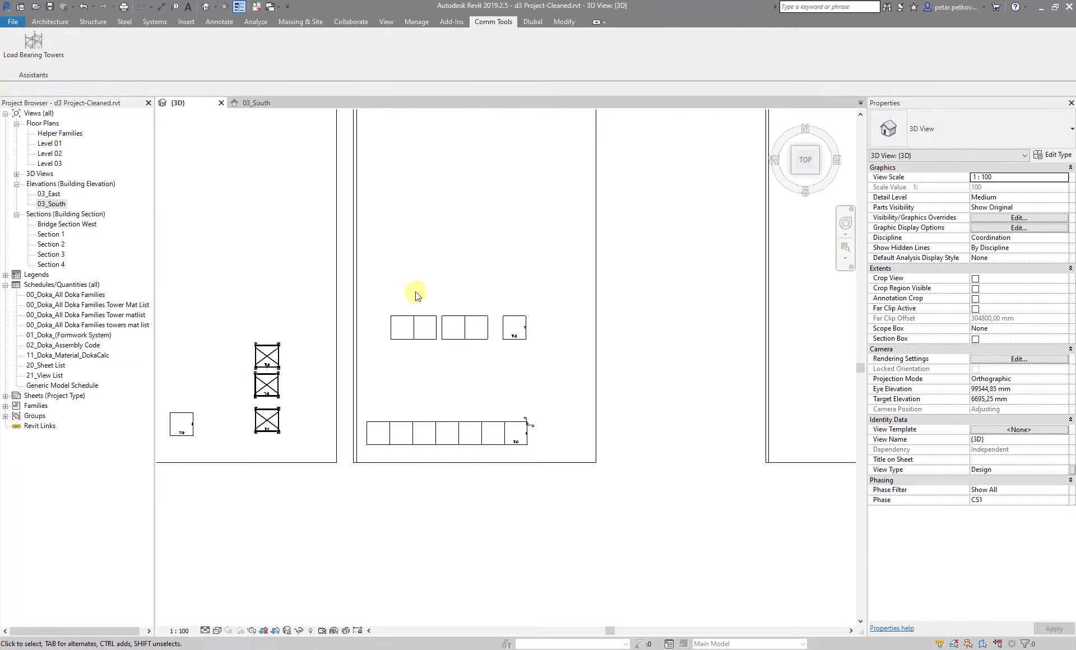
Generate 3D towers from the helper families together with the top and bottom slabs of the middle bay
left_click(34, 42)
left_click(540, 214)
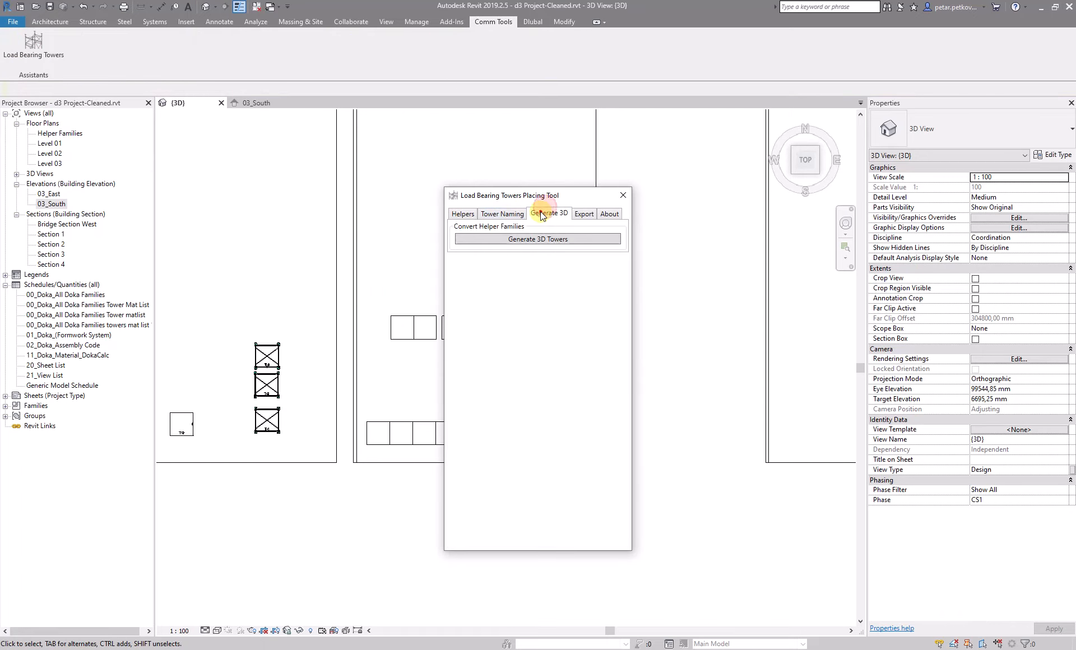
left_click(538, 239)
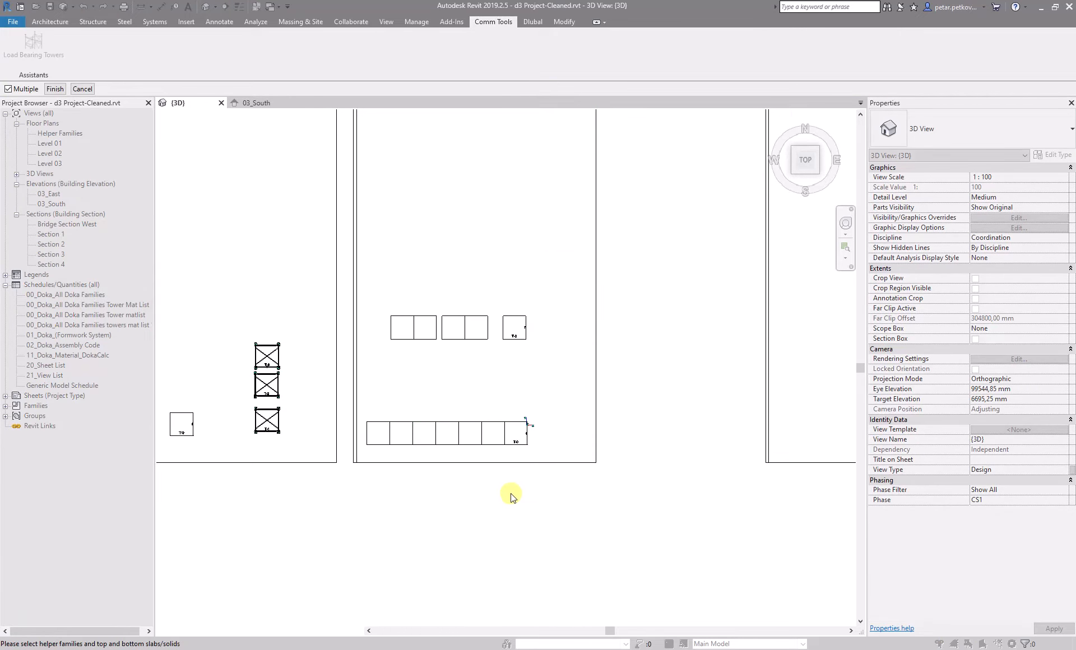
left_click_drag(471, 415, 409, 286)
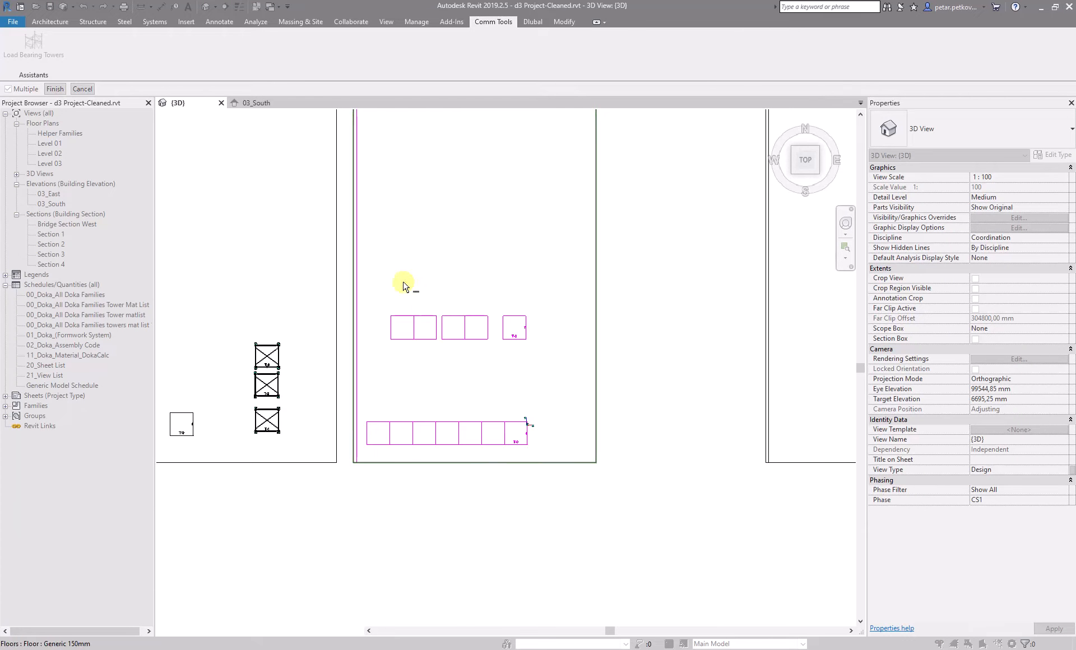
left_click(55, 89)
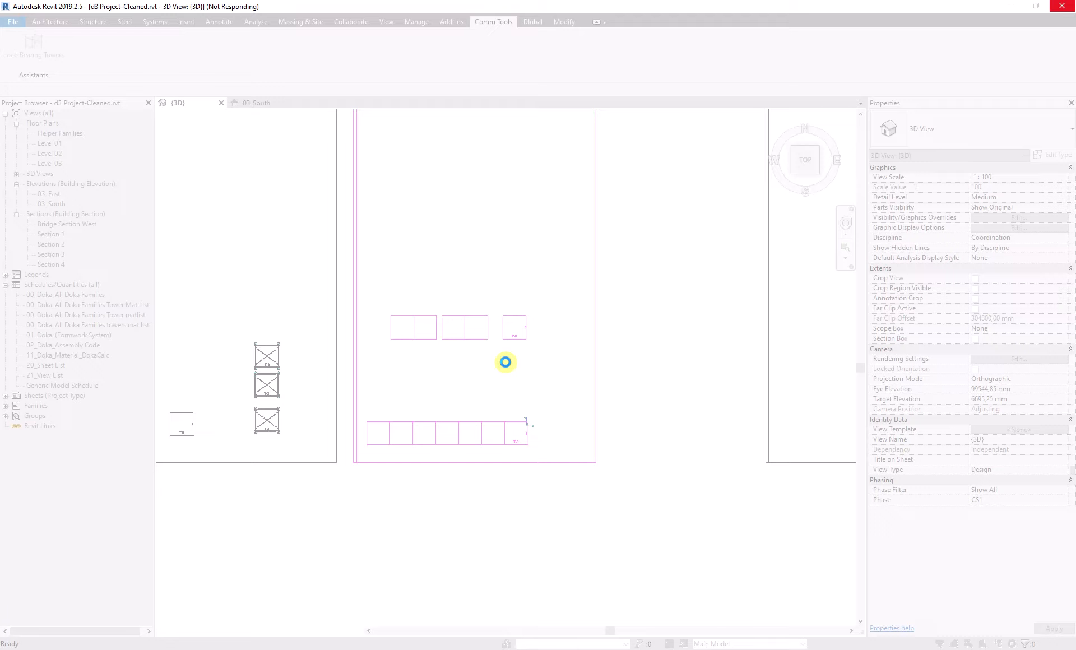
Examine the generated 3D shoring towers up close and from the top view
scroll(505, 362, "down", 3)
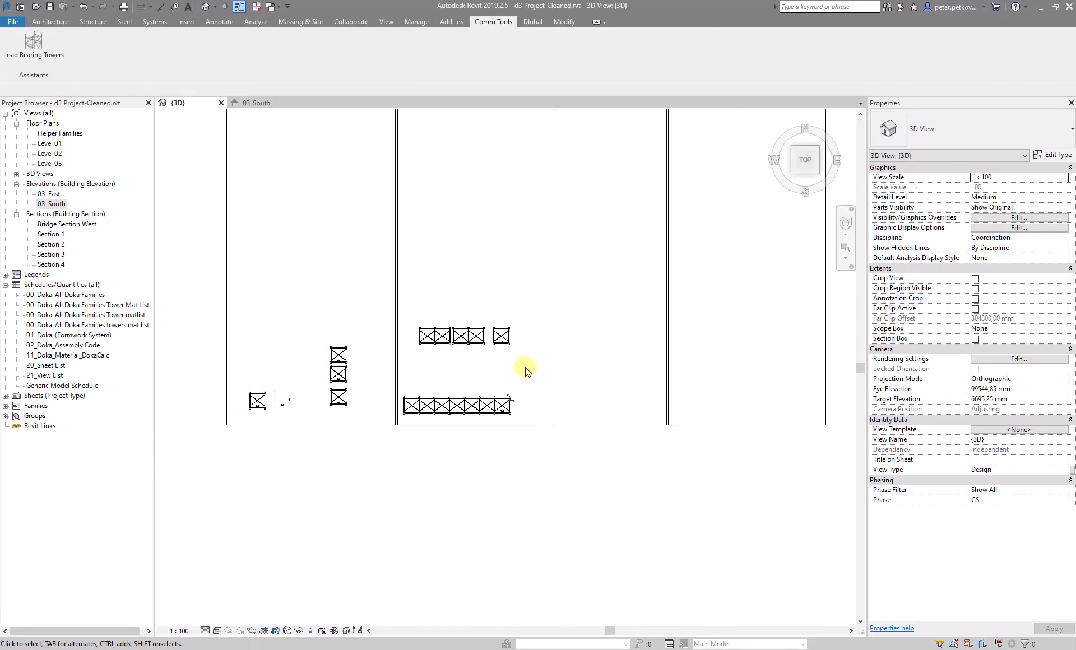
middle_click_drag(539, 399, 512, 271, "shift")
scroll(527, 258, "up", 4)
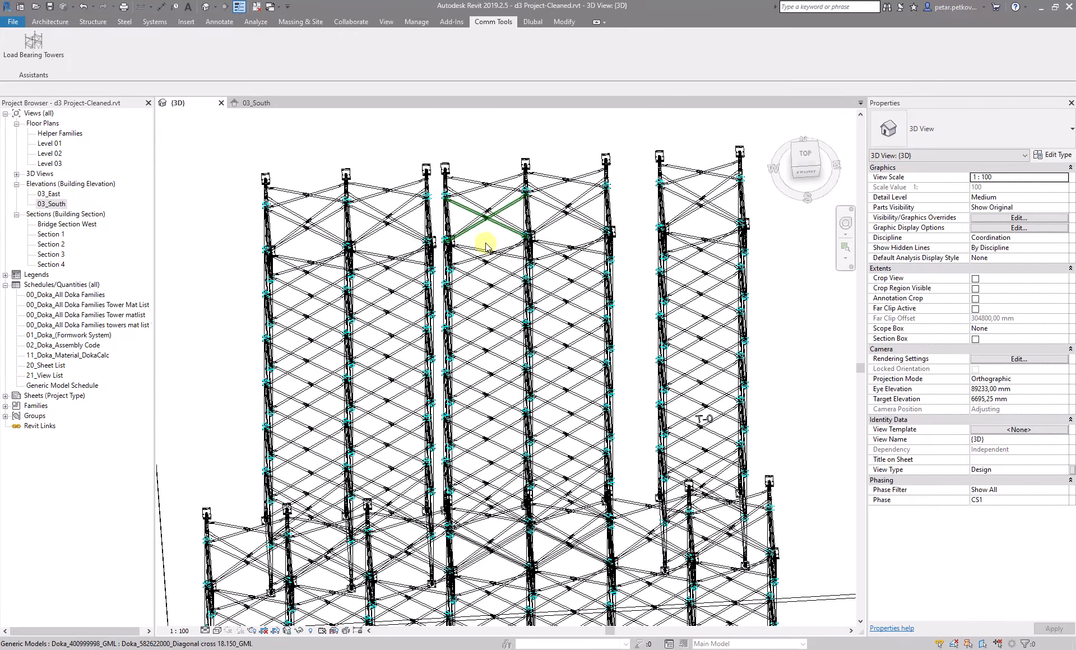
scroll(431, 227, "down", 3)
left_click(805, 160)
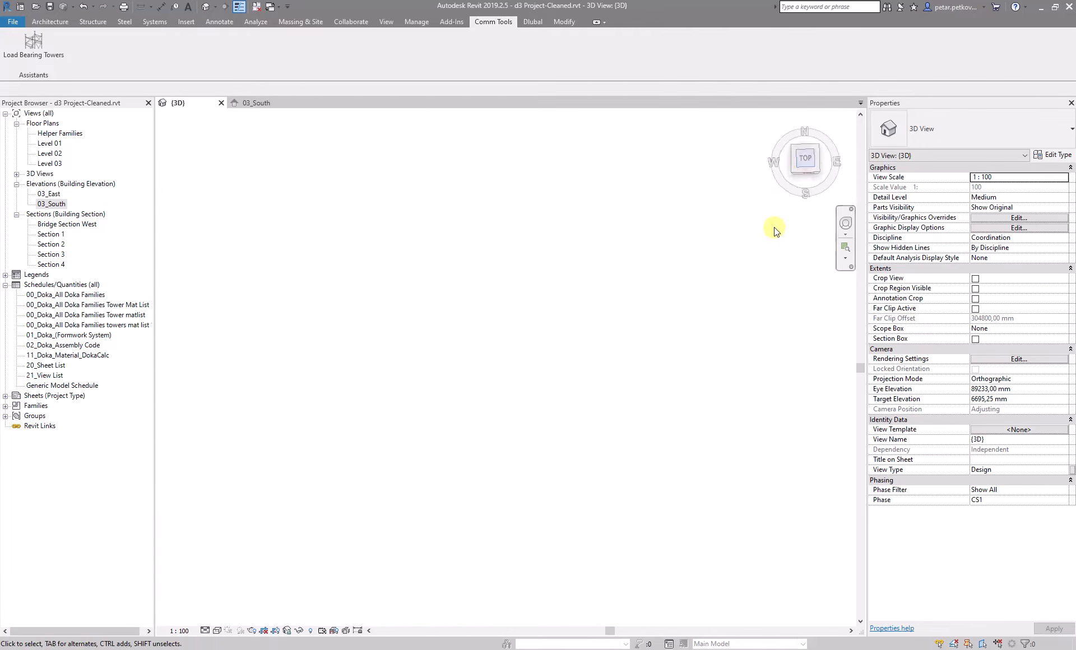
middle_click_drag(554, 258, 364, 381)
scroll(656, 436, "up", 5)
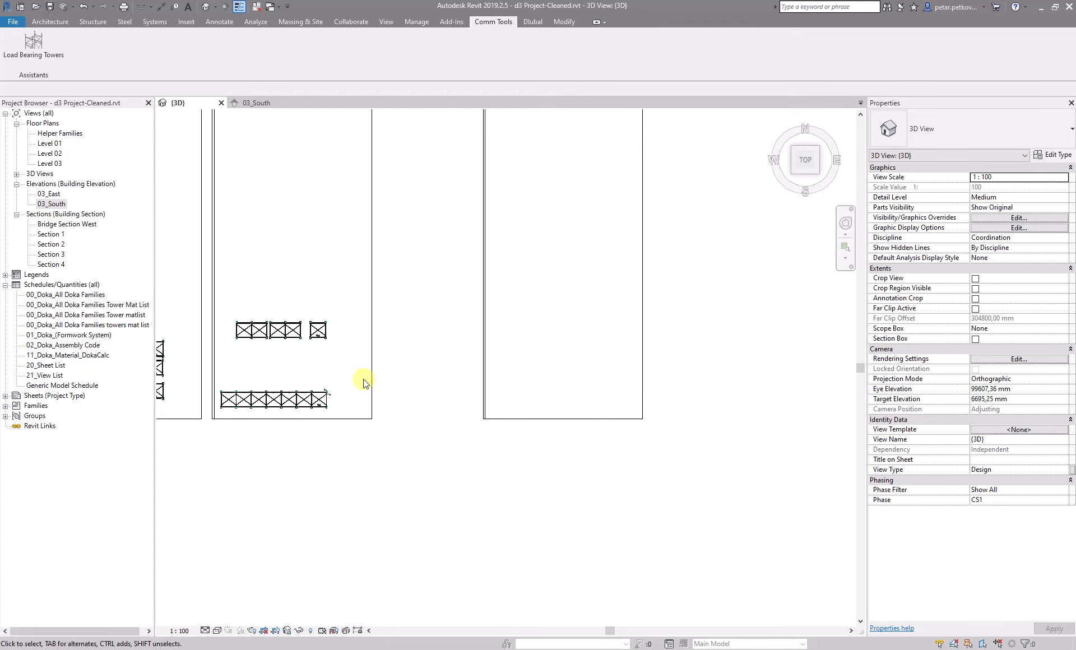
scroll(523, 455, "up", 1)
Select all generated towers and helper families in the middle bay and delete them
middle_click_drag(584, 449, 531, 439)
scroll(370, 381, "down", 2)
middle_click_drag(415, 379, 591, 373)
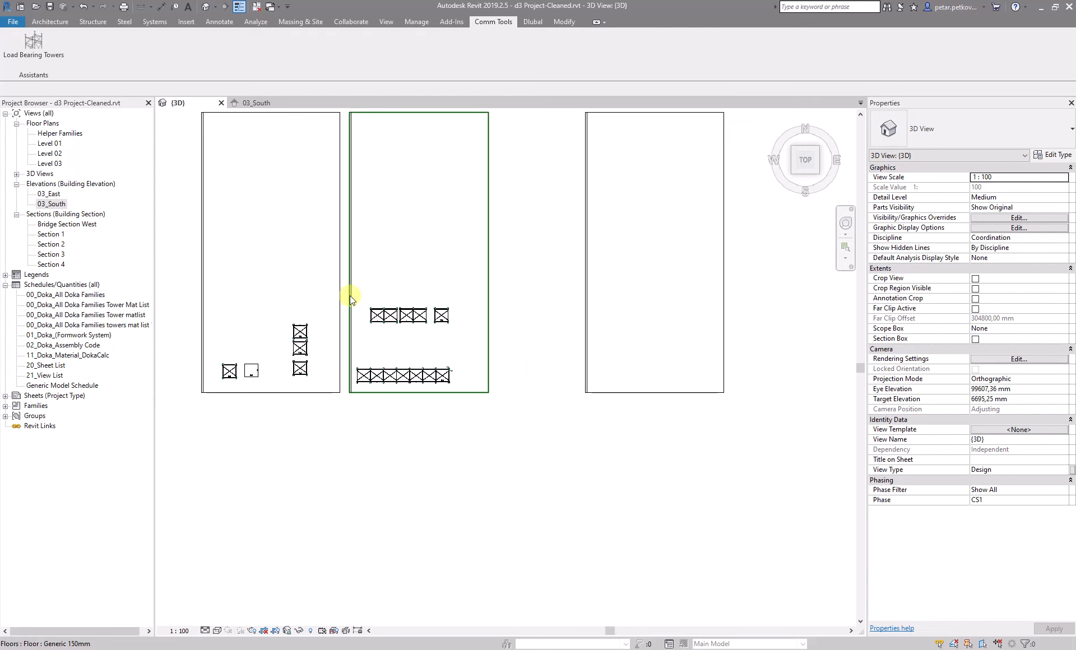
scroll(349, 294, "up", 2)
left_click_drag(340, 291, 512, 497)
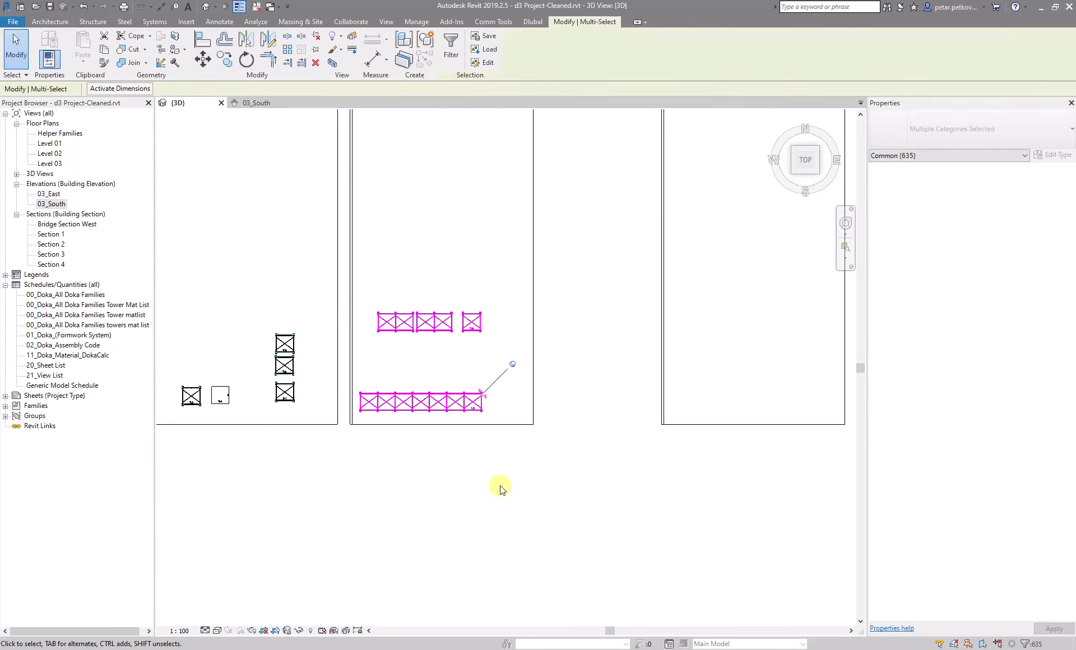
key("Delete")
Orbit and zoom around the model to inspect the remaining slabs from several sides
left_click(449, 506)
scroll(520, 434, "down", 3)
scroll(506, 377, "down", 1)
mouse_move(506, 377)
middle_mouse_down()
mouse_move(435, 376)
mouse_move(576, 351)
mouse_move(614, 428)
mouse_move(599, 441)
mouse_move(579, 216)
mouse_move(557, 139)
mouse_move(722, 159)
middle_mouse_up()
left_click(804, 159)
middle_click_drag(397, 247, 834, 393)
scroll(795, 397, "up", 2)
scroll(795, 397, "up", 2)
middle_click_drag(685, 420, 468, 383)
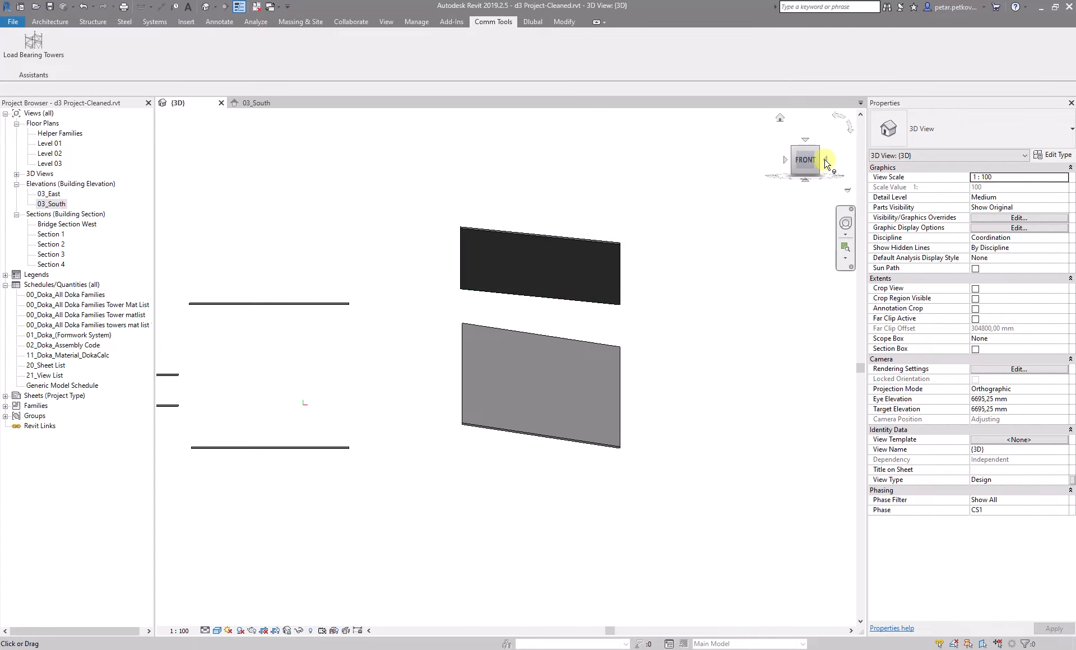
left_click(800, 162)
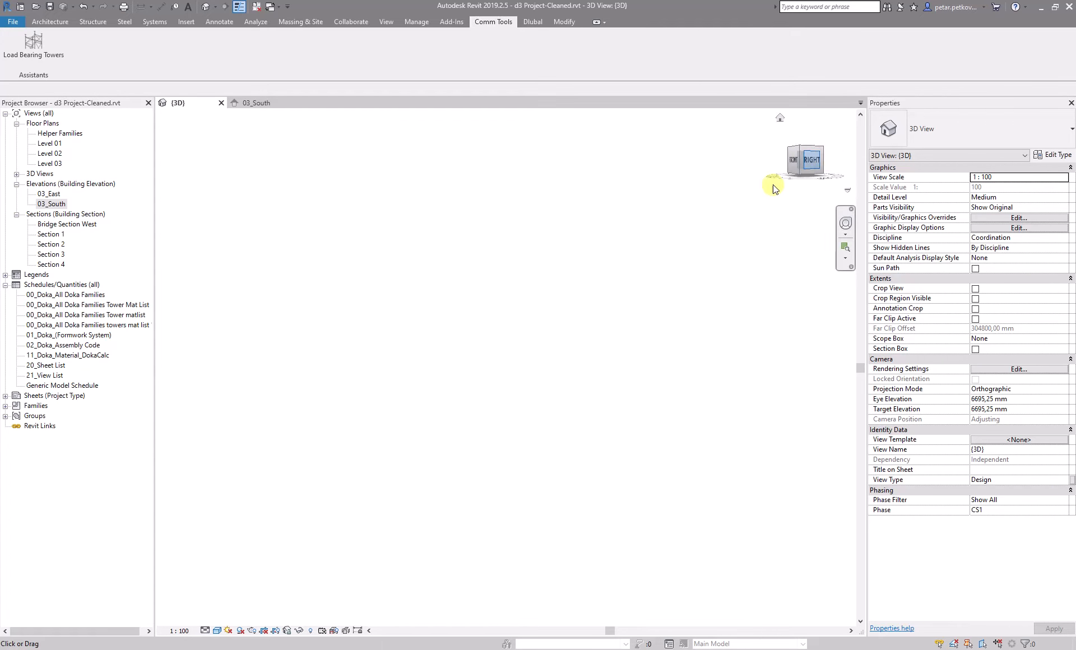
scroll(588, 338, "up", 2)
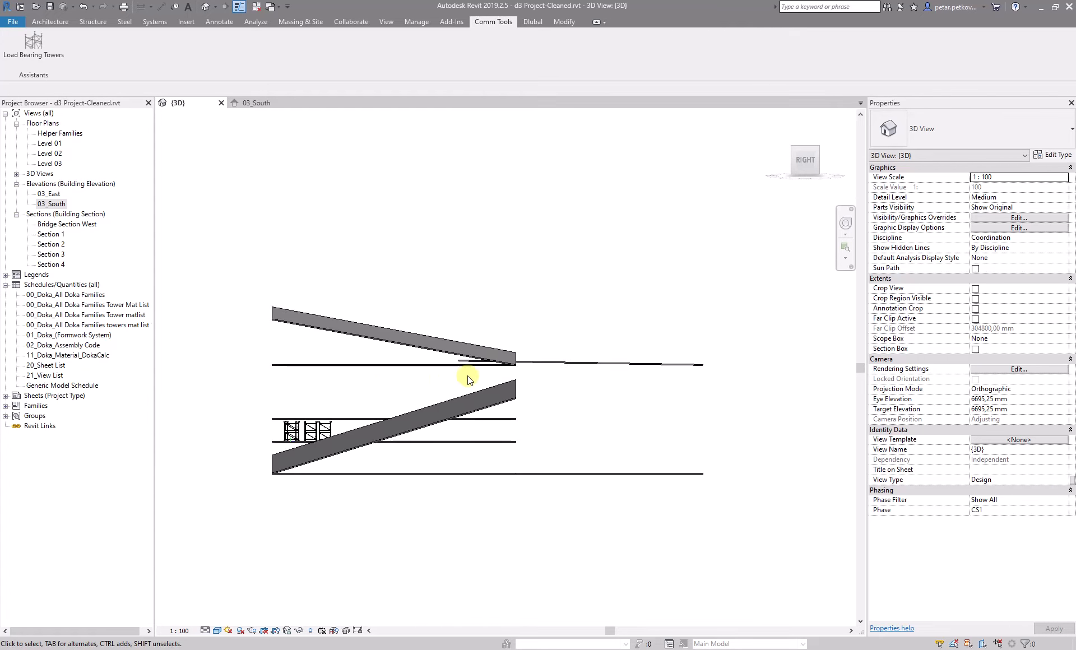
scroll(403, 330, "down", 1)
middle_click_drag(372, 233, 391, 377, "shift")
left_click(805, 152)
scroll(660, 420, "up", 2)
scroll(572, 521, "up", 3)
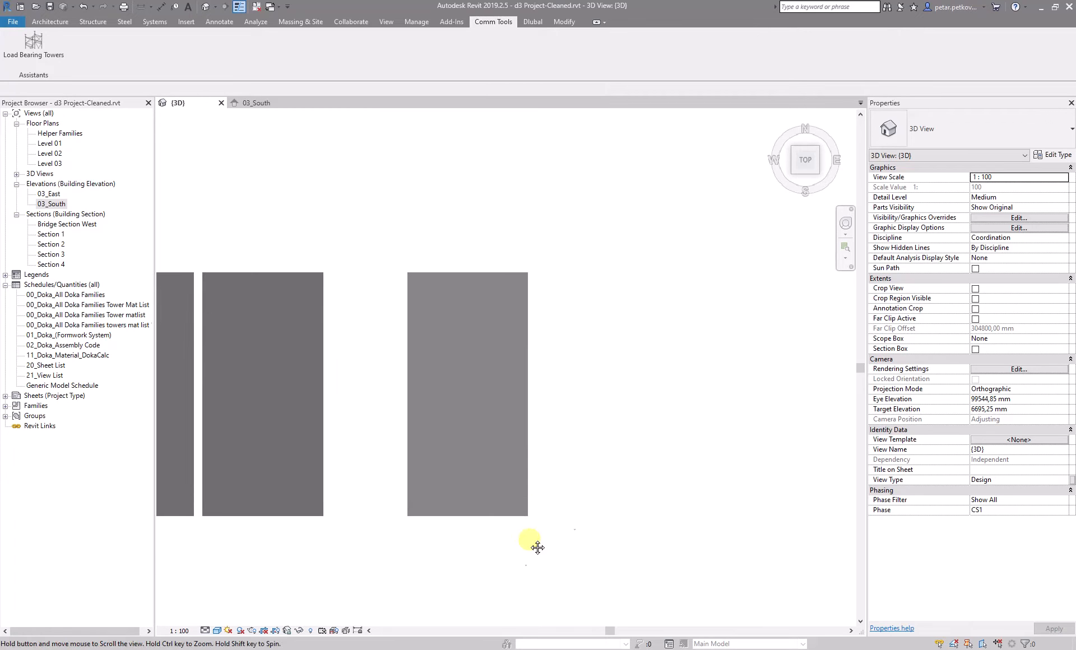
Switch the 3D view to wireframe display
key("w")
key("f")
scroll(598, 475, "up", 1)
middle_click_drag(597, 476, 598, 396)
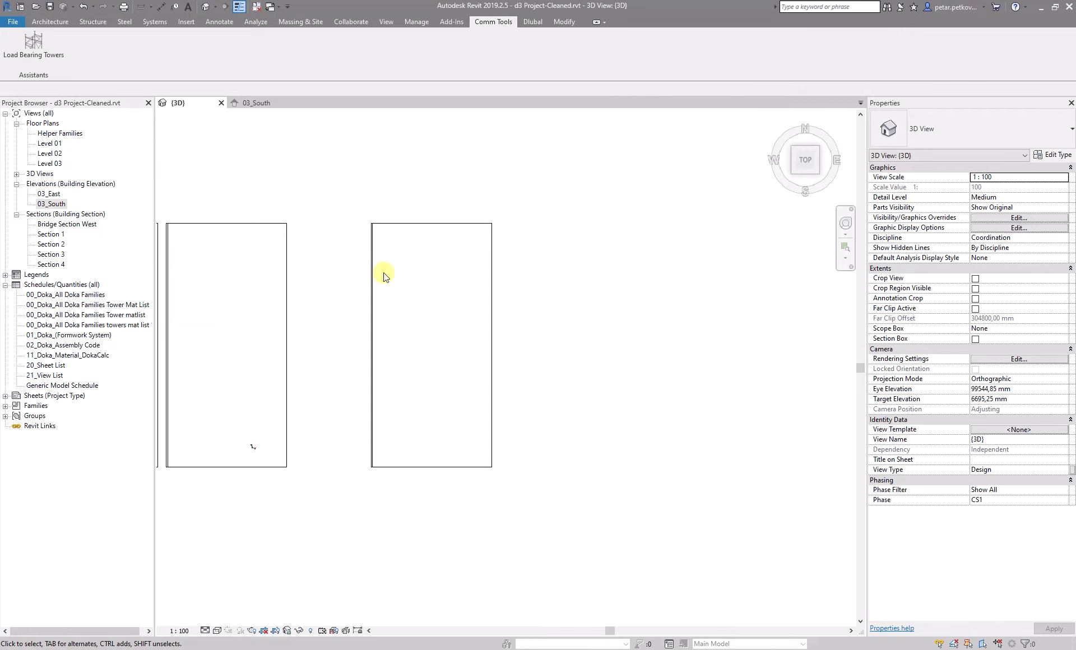
Reopen the placing tool and reduce the number of spacings to 1
left_click(35, 43)
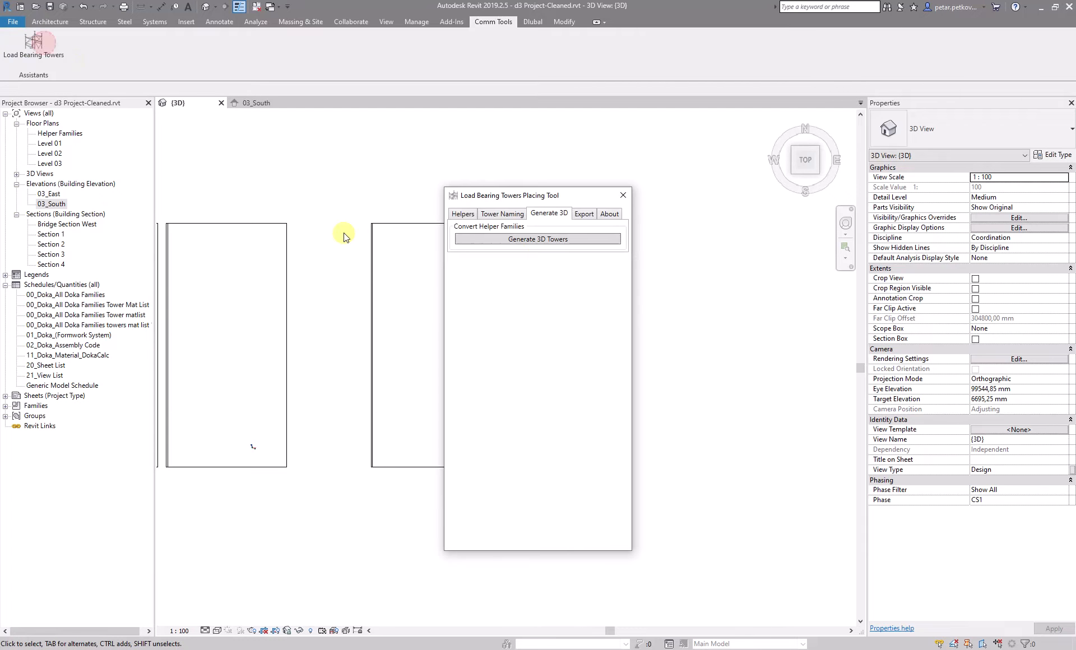
left_click(467, 219)
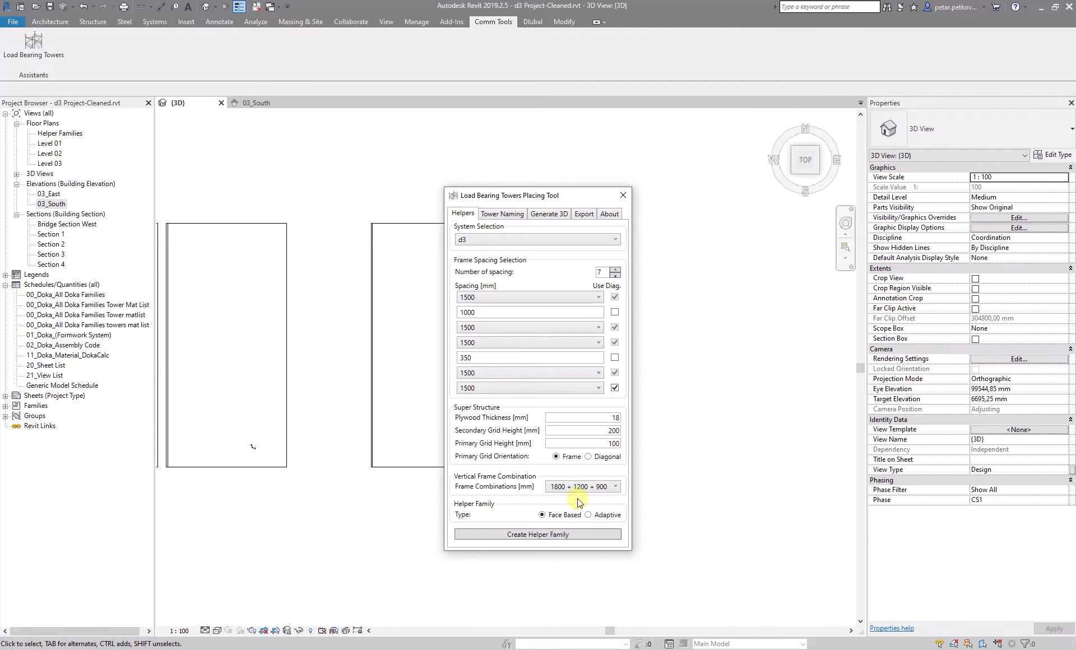
left_click(615, 275)
left_click(614, 276)
left_click(615, 276)
left_click(615, 275)
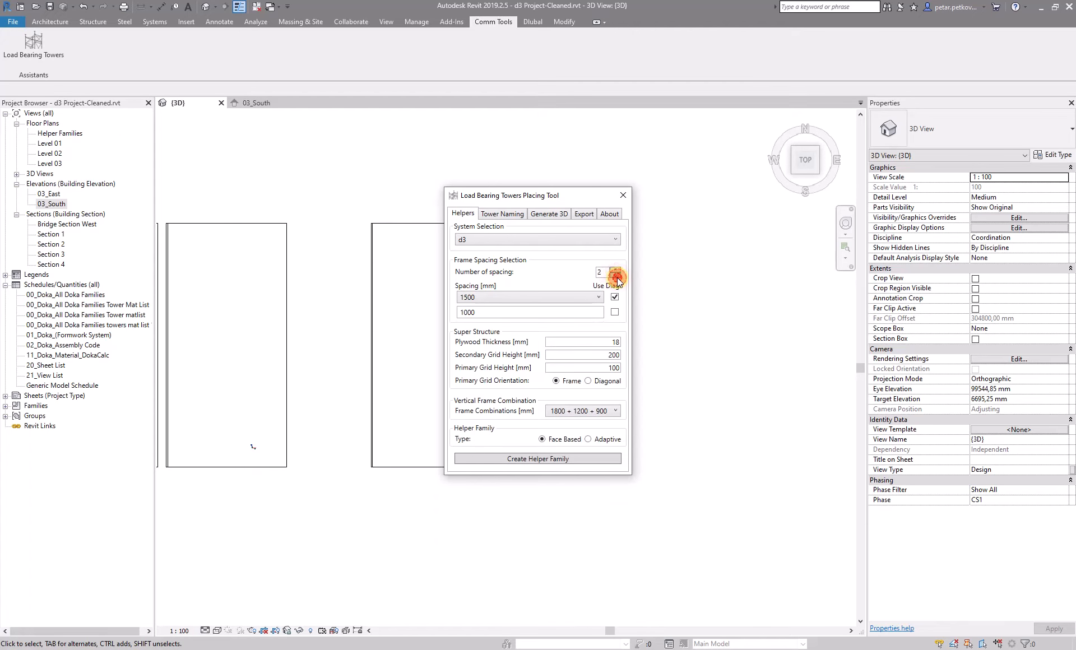
left_click(615, 275)
left_click(615, 276)
left_click(578, 444)
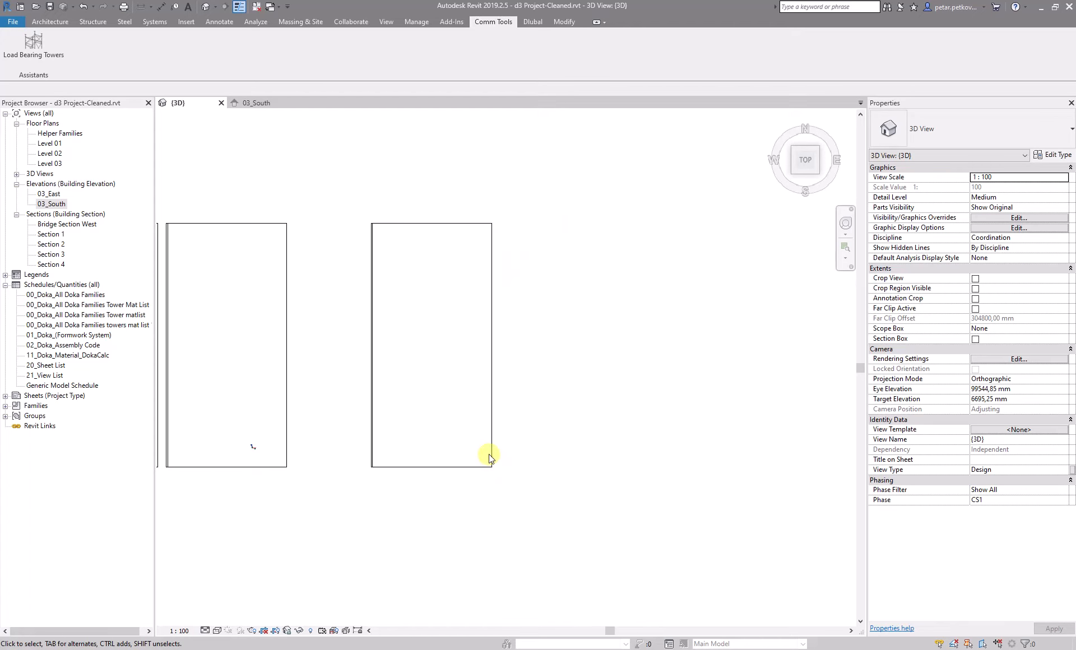
scroll(461, 450, "up", 2)
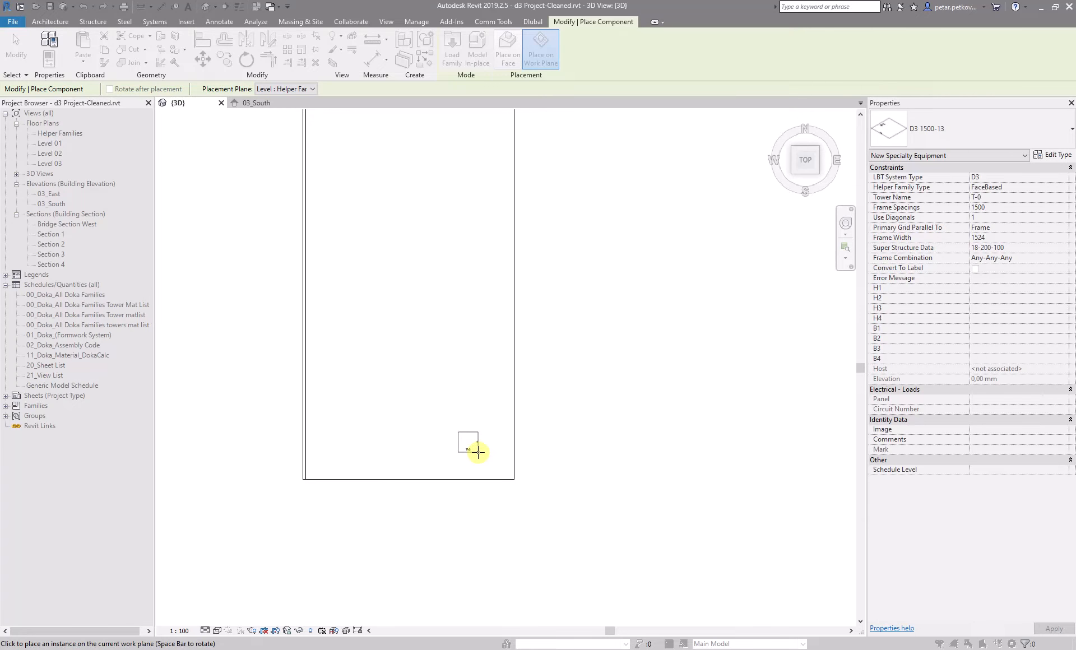
key("Escape")
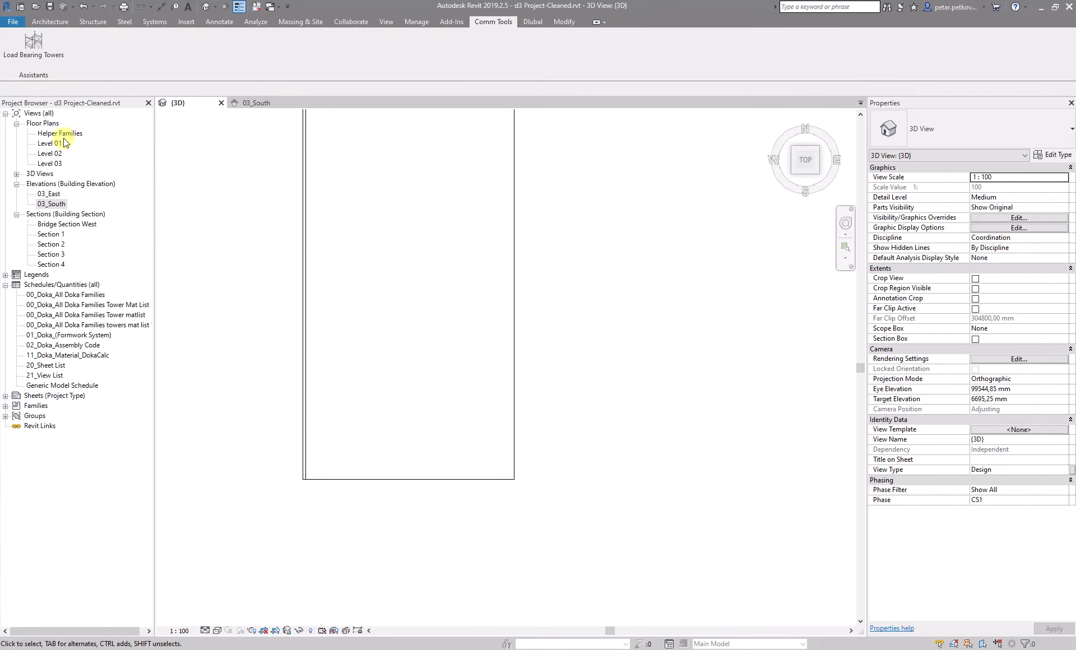
Open the Level 01 floor plan, create the single-spacing helper family and place it near the two section lines
double_click(62, 133)
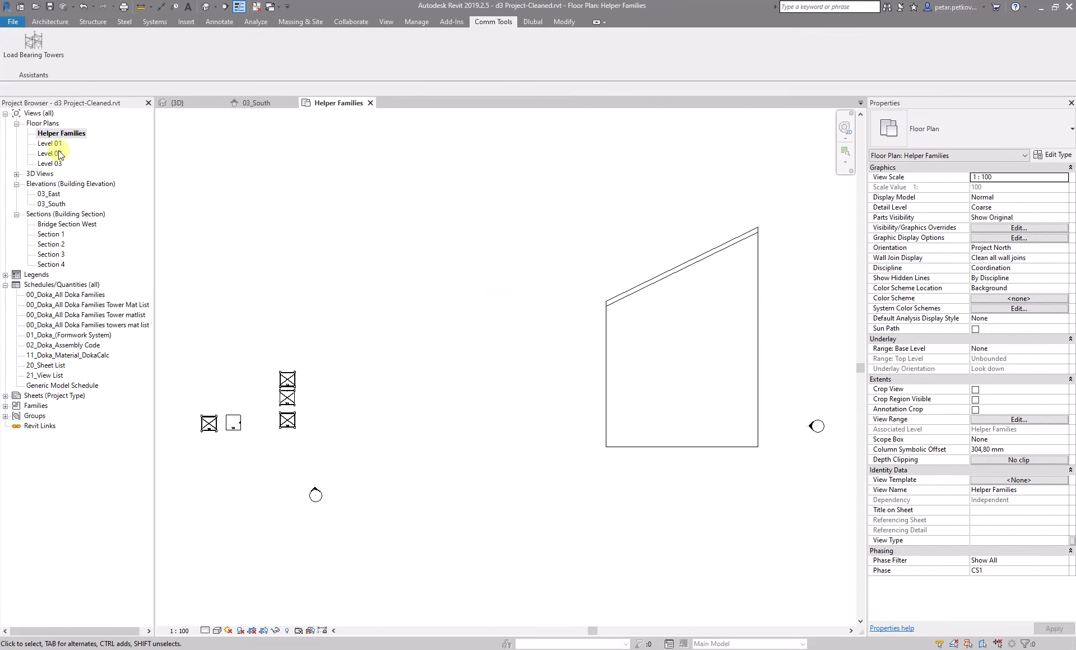
double_click(51, 143)
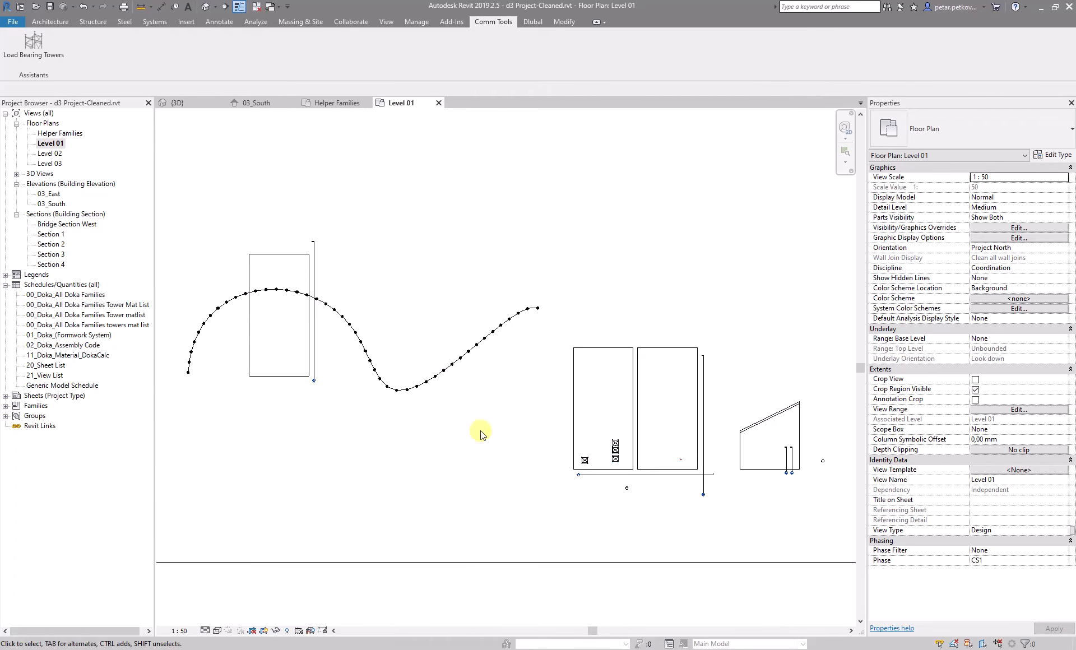
scroll(746, 470, "up", 7)
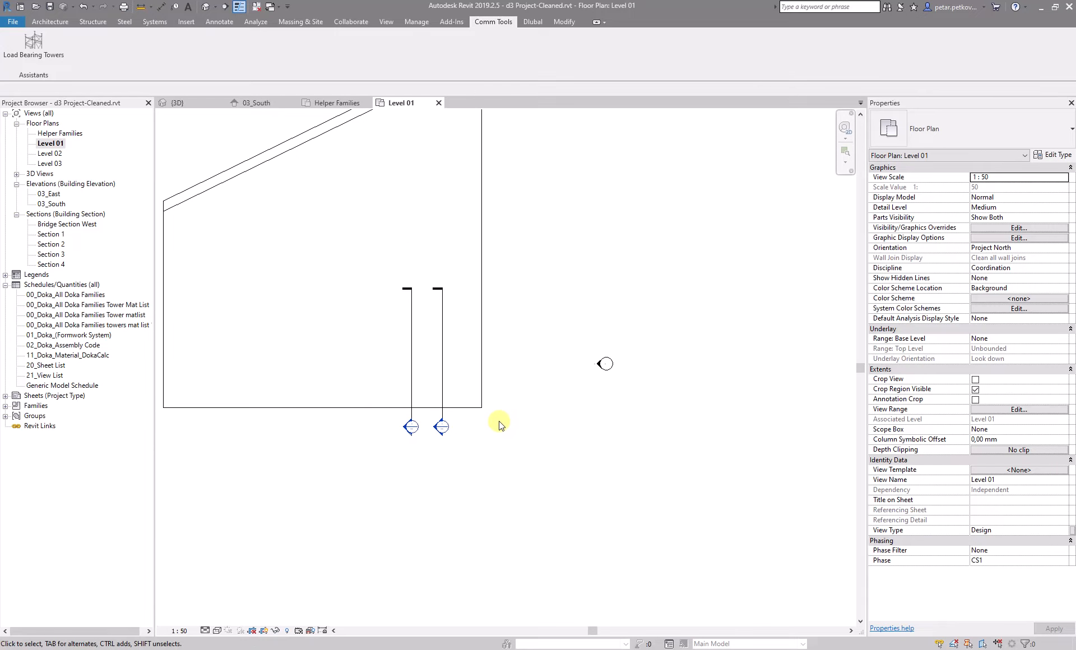
left_click(33, 45)
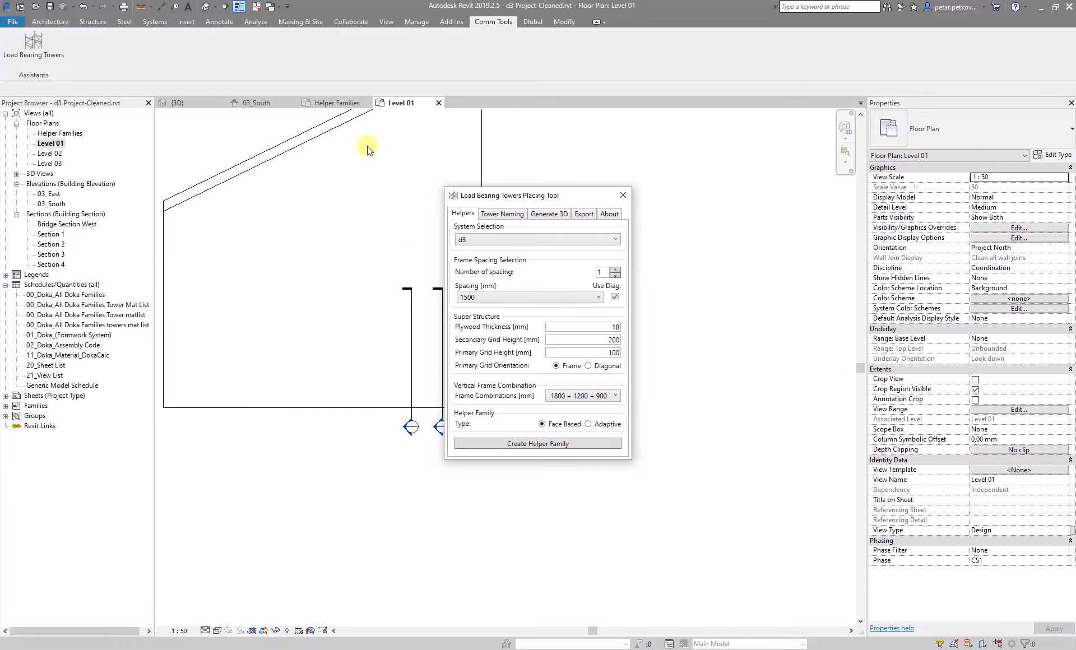
left_click(537, 446)
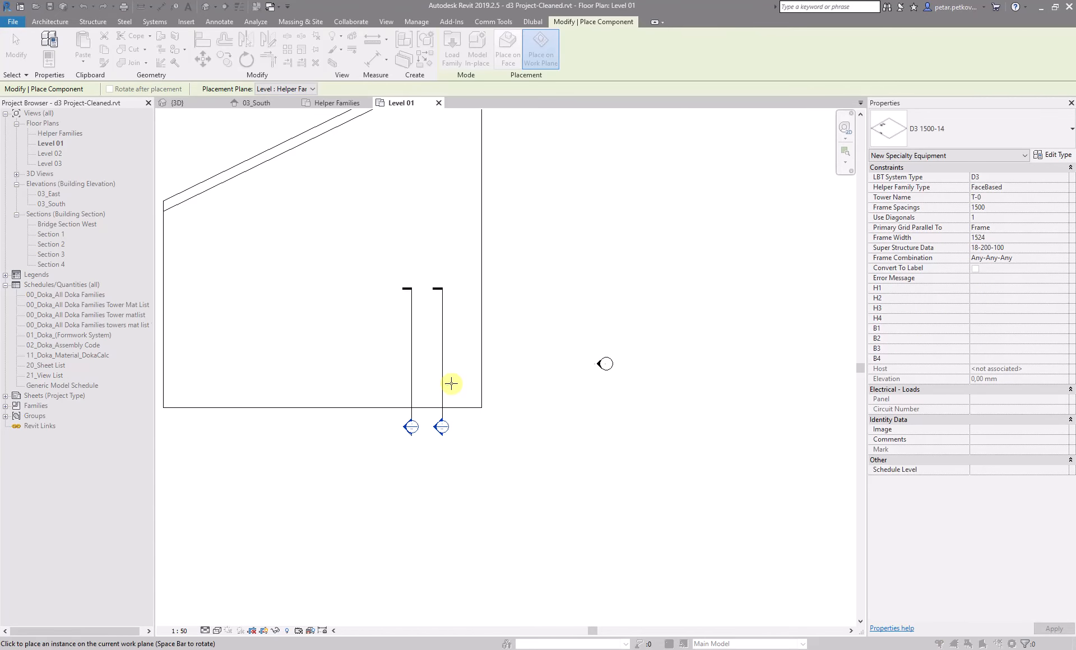
scroll(446, 382, "up", 2)
left_click(441, 380)
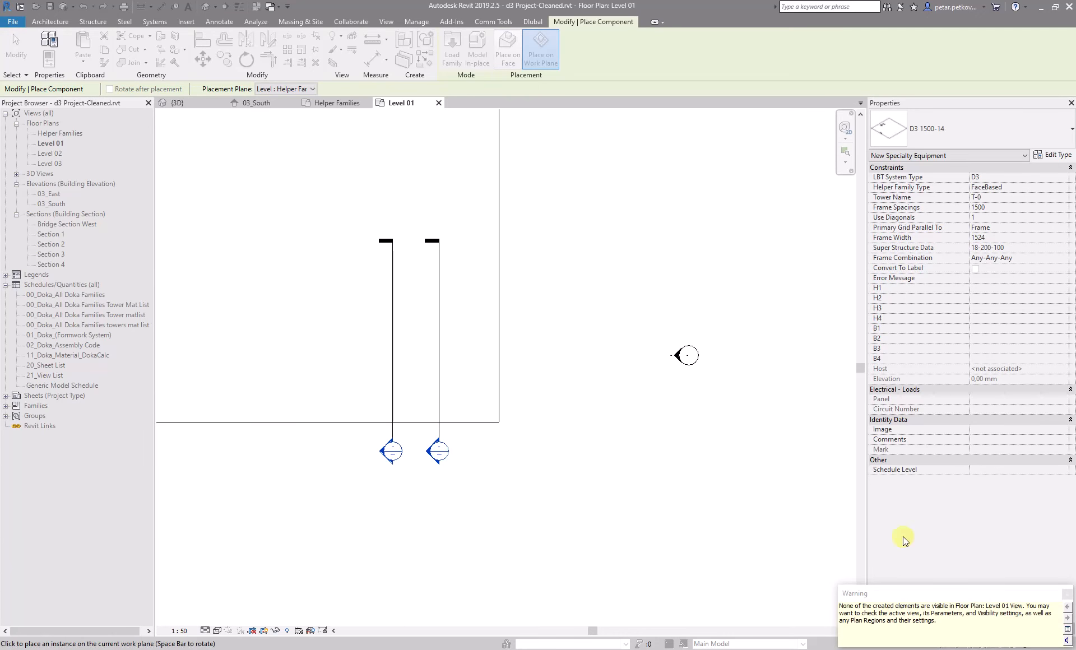
left_click(1067, 595)
left_click(588, 347)
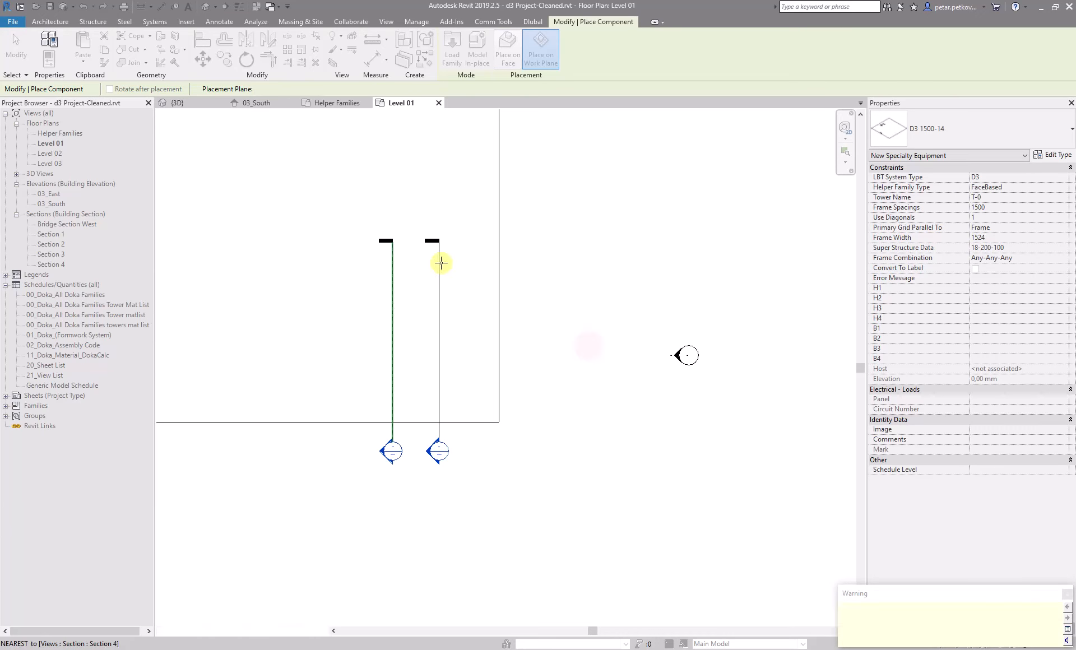
Leave placement, switch to the 3D view and delete the selected helper family
key("Escape")
left_click(1067, 594)
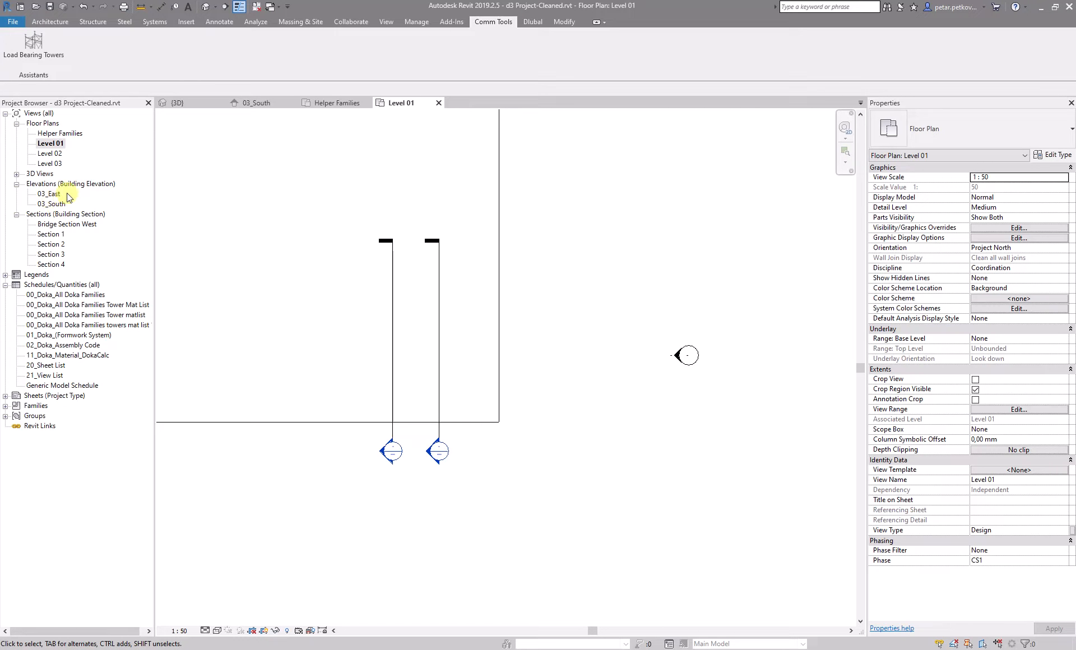
left_click(178, 103)
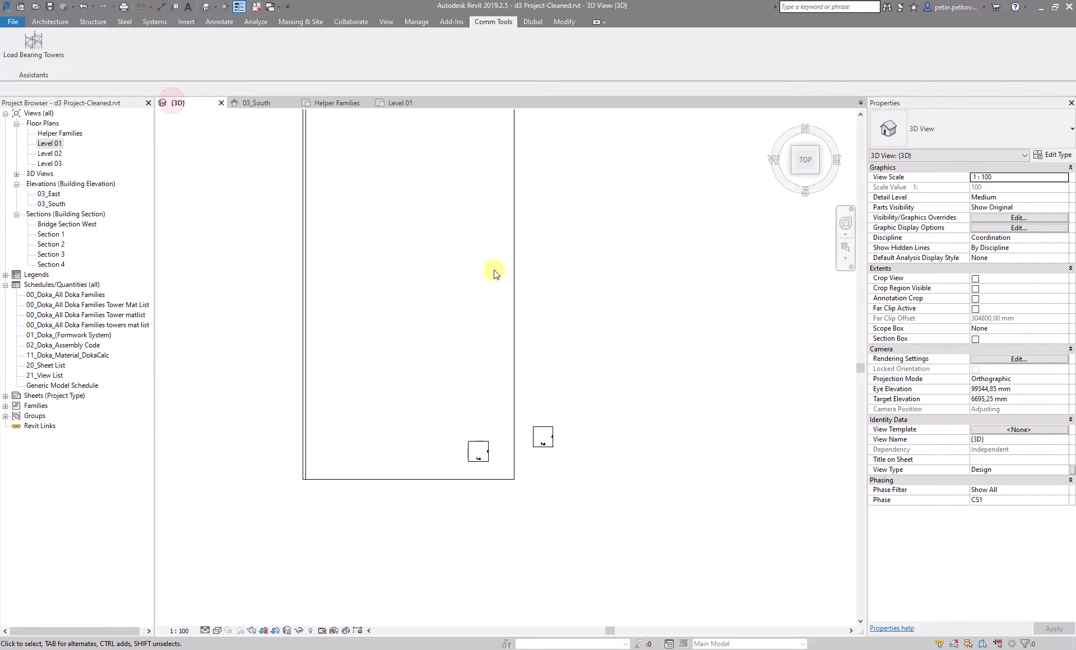
left_click_drag(643, 496, 571, 438)
key("Delete")
Increase the number of spacings to 2, create the helper family and place it in the 3D view
scroll(535, 505, "down", 2)
middle_click_drag(534, 504, 574, 500)
scroll(581, 405, "up", 2)
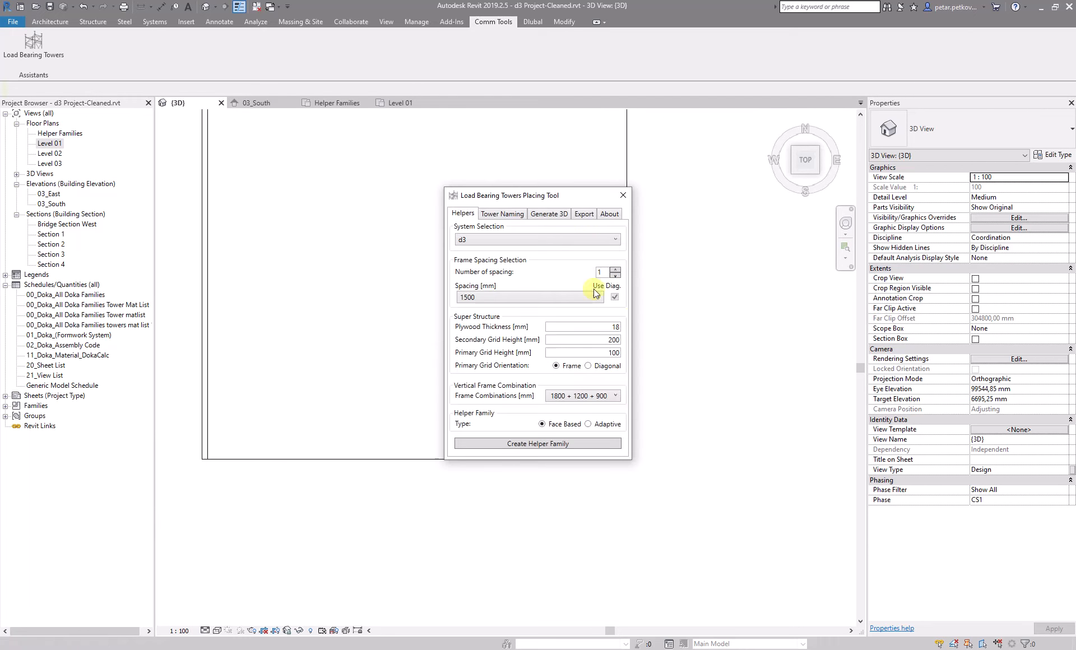
left_click(614, 270)
left_click(575, 456)
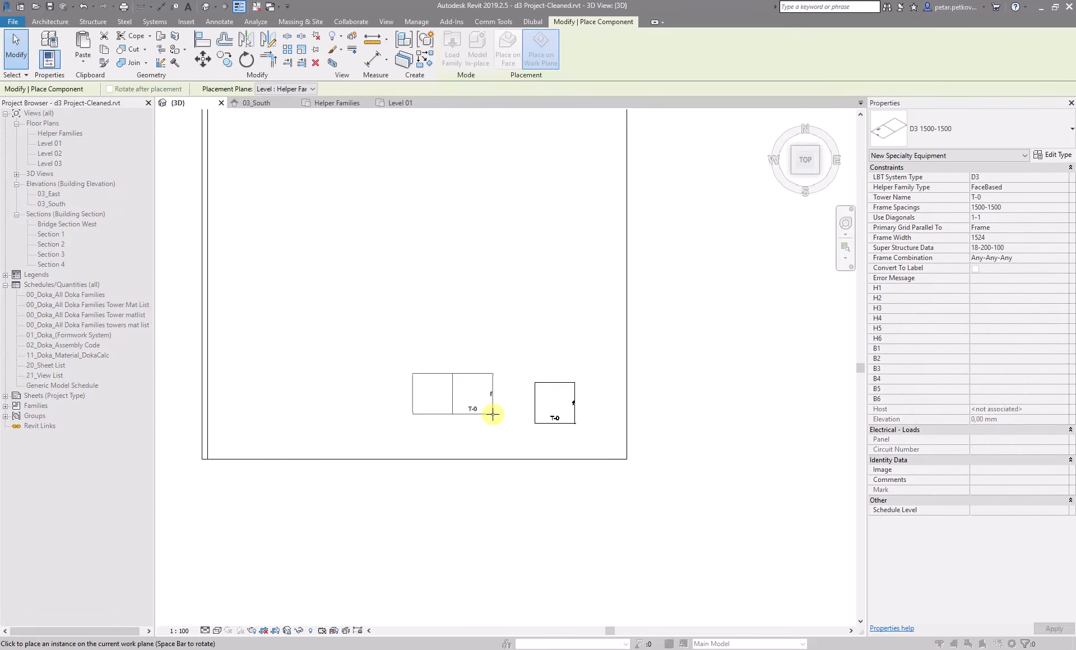
left_click(500, 418)
key("Escape")
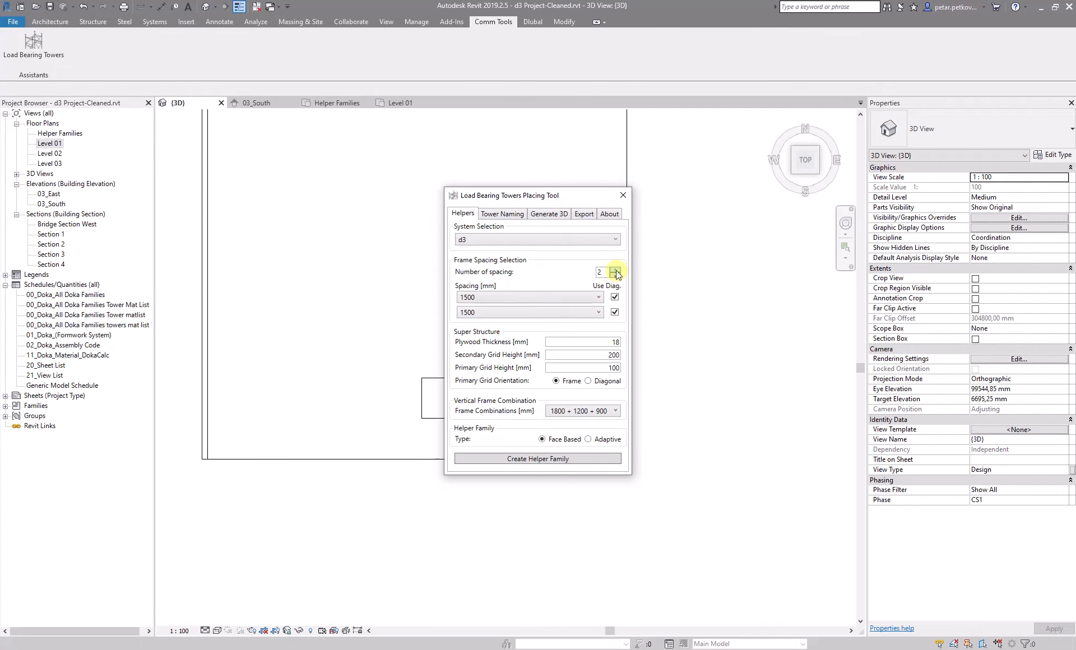
Increase the number of spacings to 3, create that helper family and place it to the left of the others
left_click(617, 273)
left_click(558, 473)
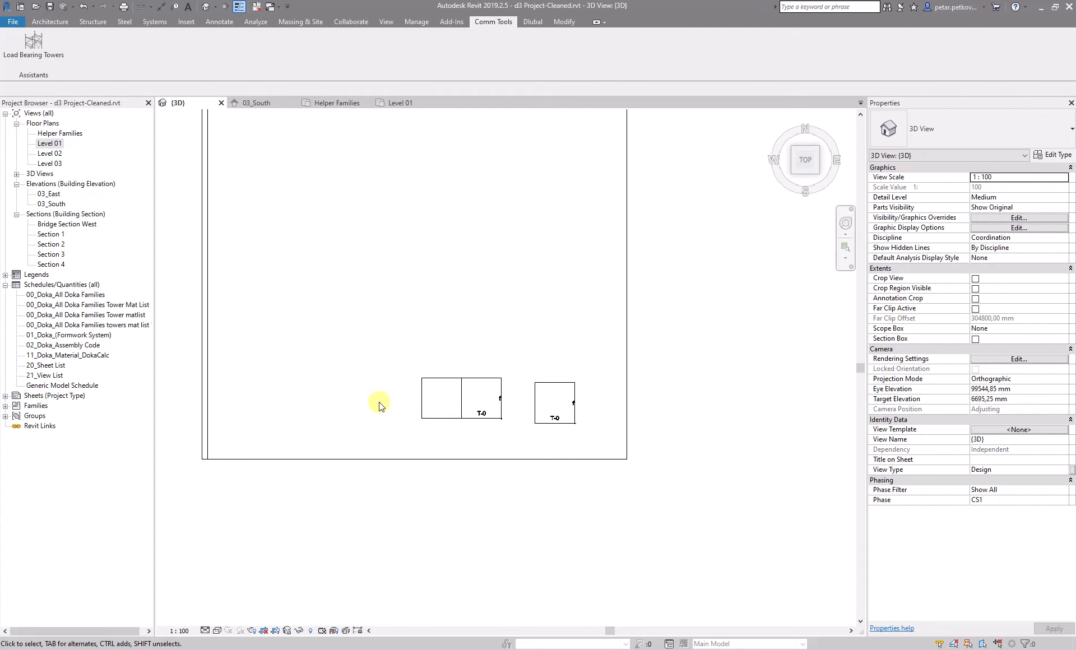
left_click(401, 417)
key("Escape")
key("Escape")
Select the placed helper families with the Generate 3D option and generate the shoring towers
scroll(402, 340, "down", 2)
middle_click_drag(401, 339, 396, 364)
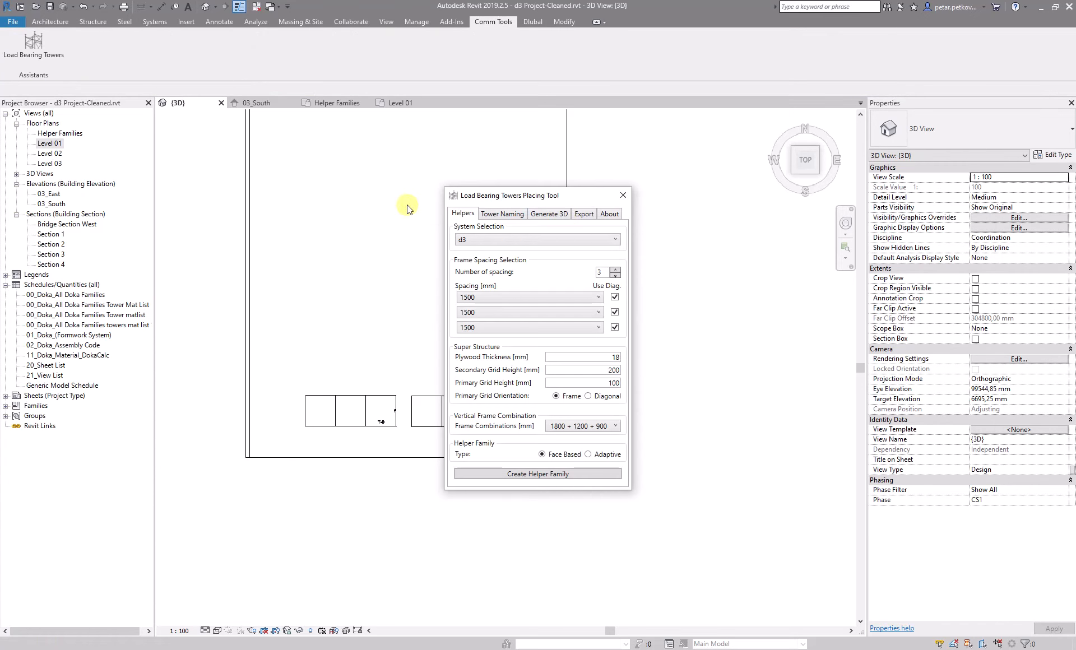
left_click(561, 214)
left_click(543, 242)
left_click_drag(581, 513, 258, 378)
left_click(54, 89)
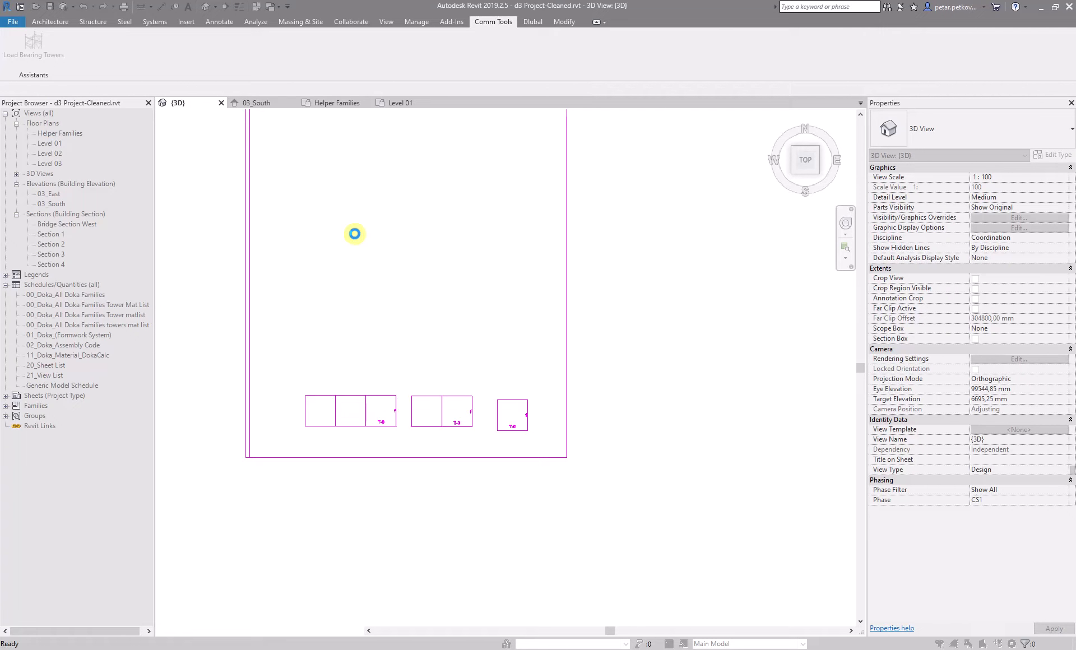
scroll(518, 412, "up", 2)
left_click(514, 414)
scroll(514, 414, "up", 5)
scroll(521, 353, "down", 3)
scroll(560, 303, "up", 1)
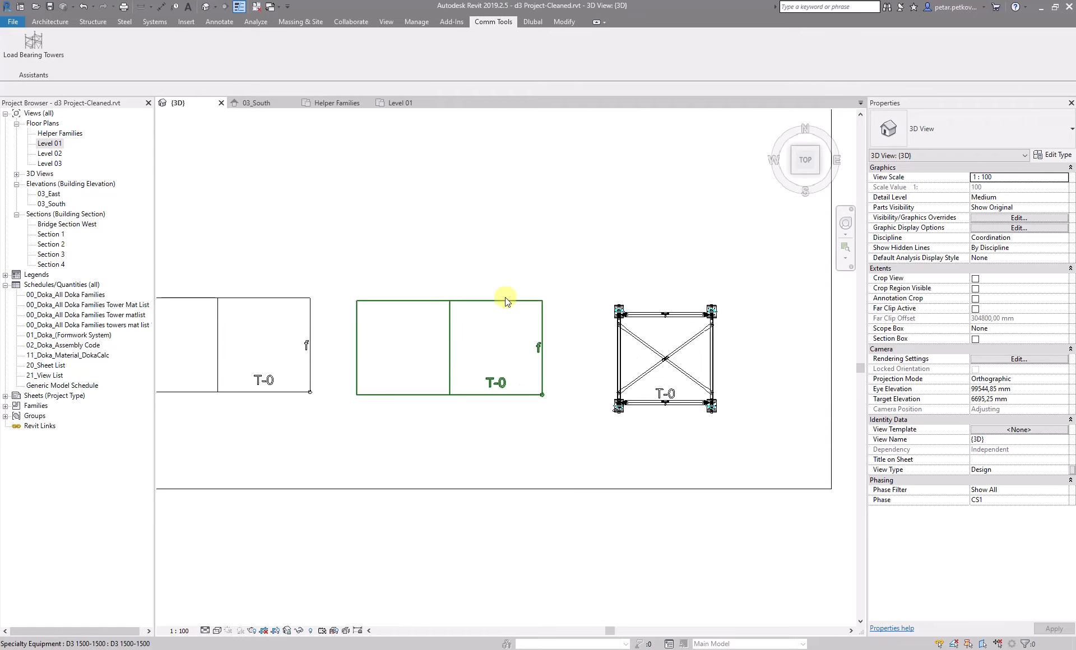
Select the two-spacing helper family and examine its error message and the generated tower between the slabs
left_click(505, 299)
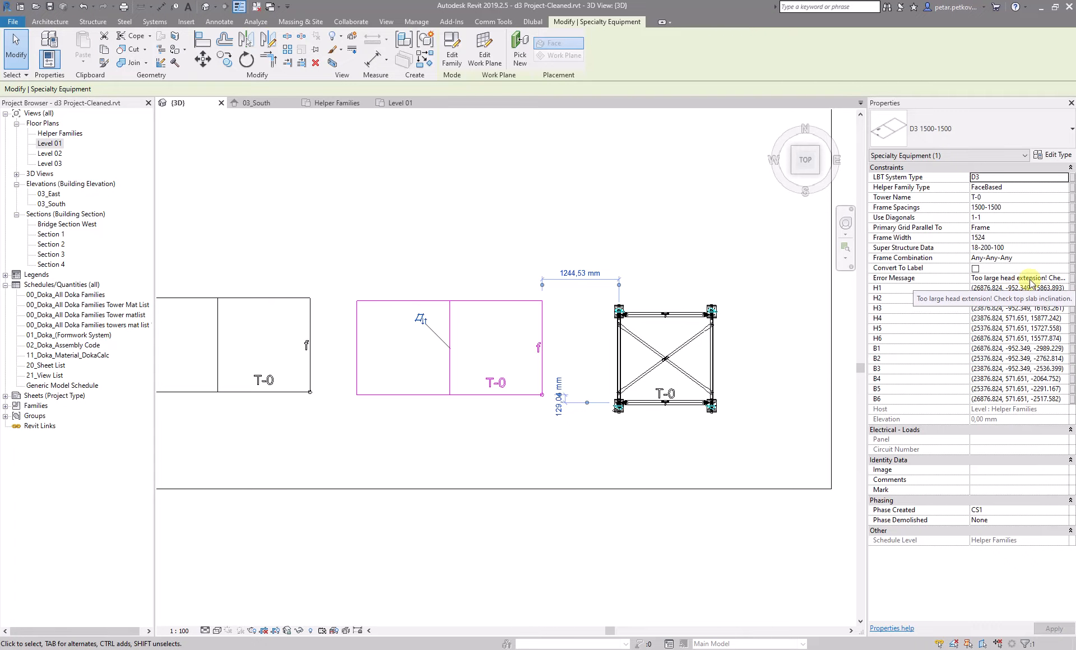
scroll(386, 397, "down", 3)
middle_click_drag(489, 435, 538, 99, "shift")
scroll(443, 288, "up", 2)
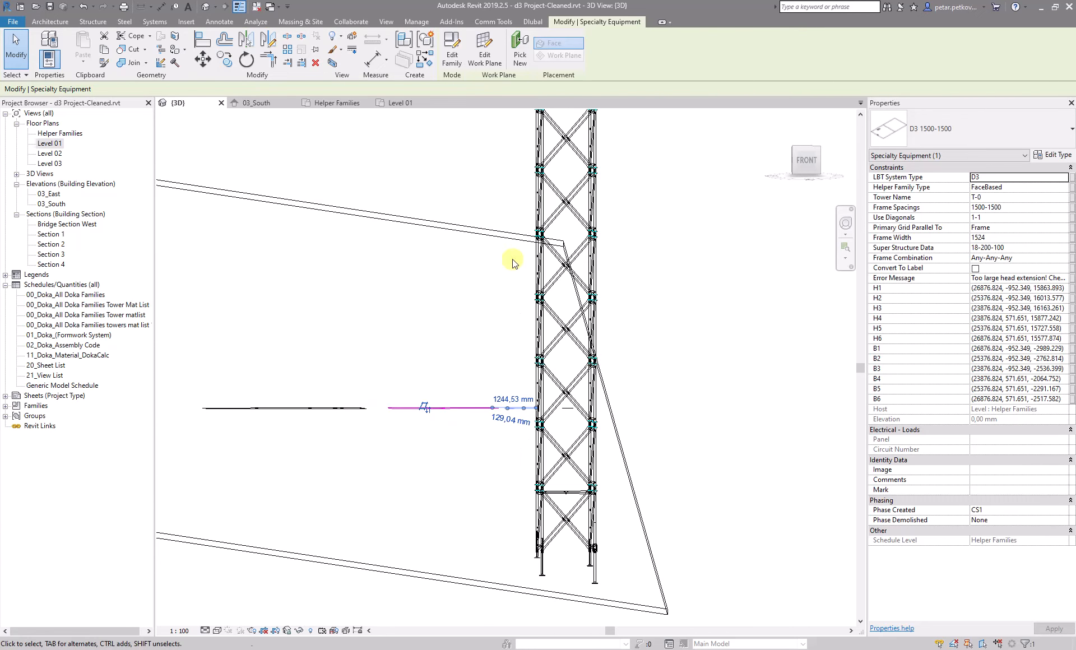
left_click(805, 159)
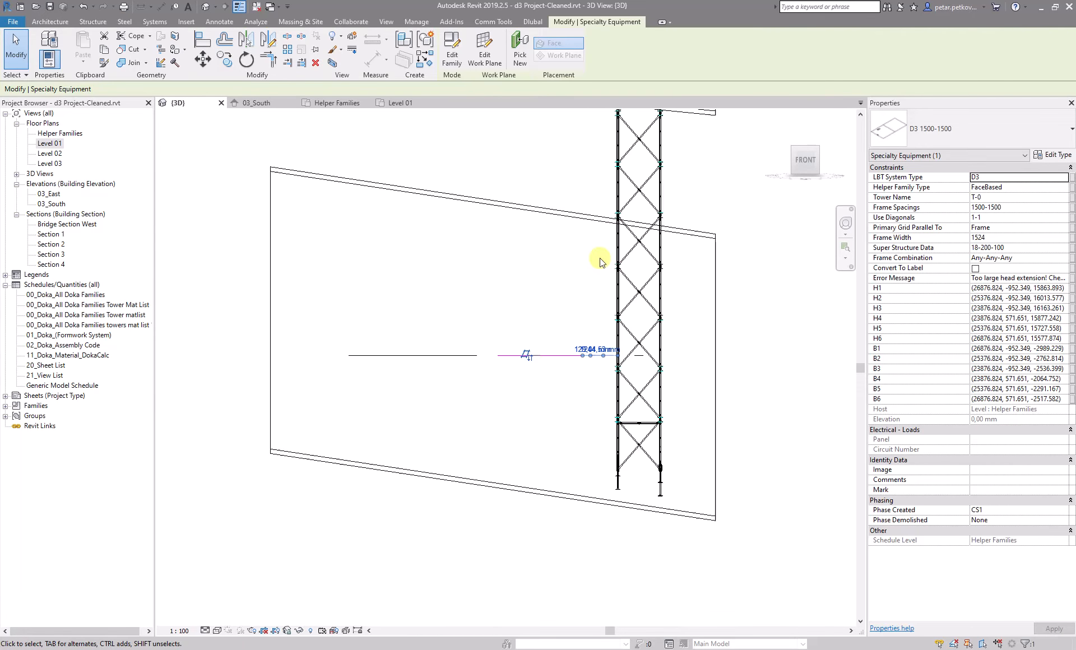
scroll(594, 241, "down", 3)
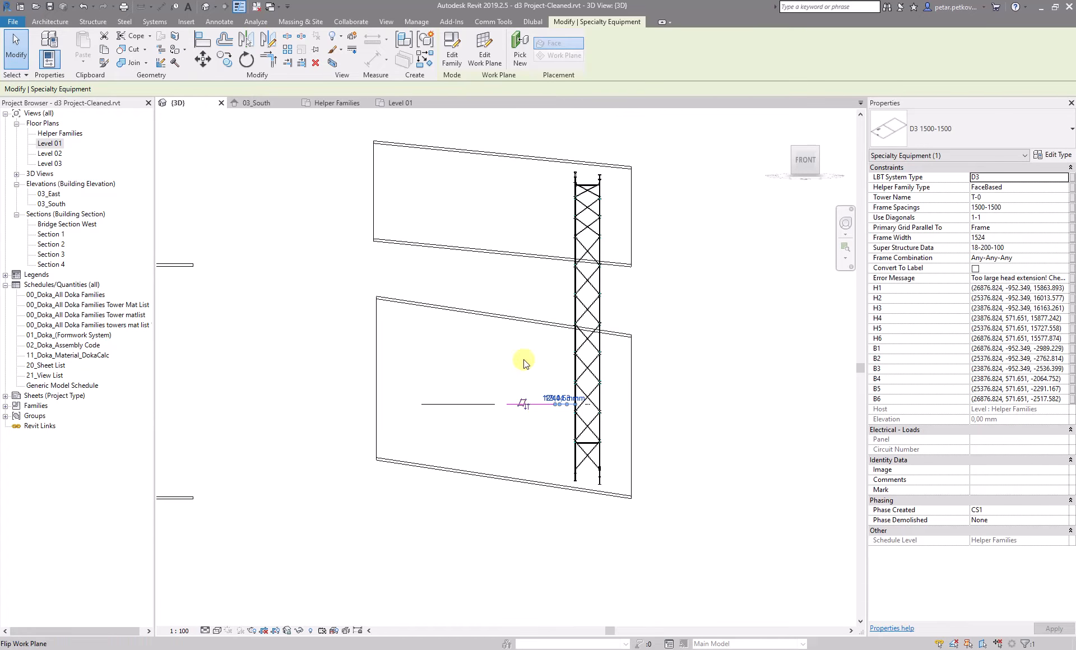
scroll(451, 397, "up", 2)
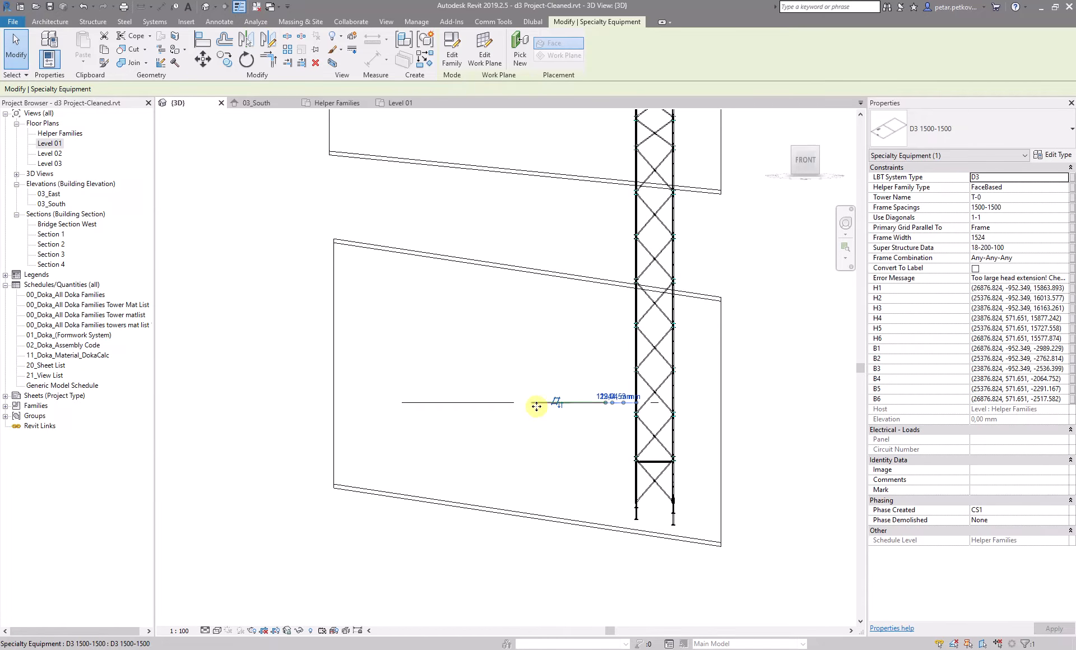
scroll(550, 248, "down", 2)
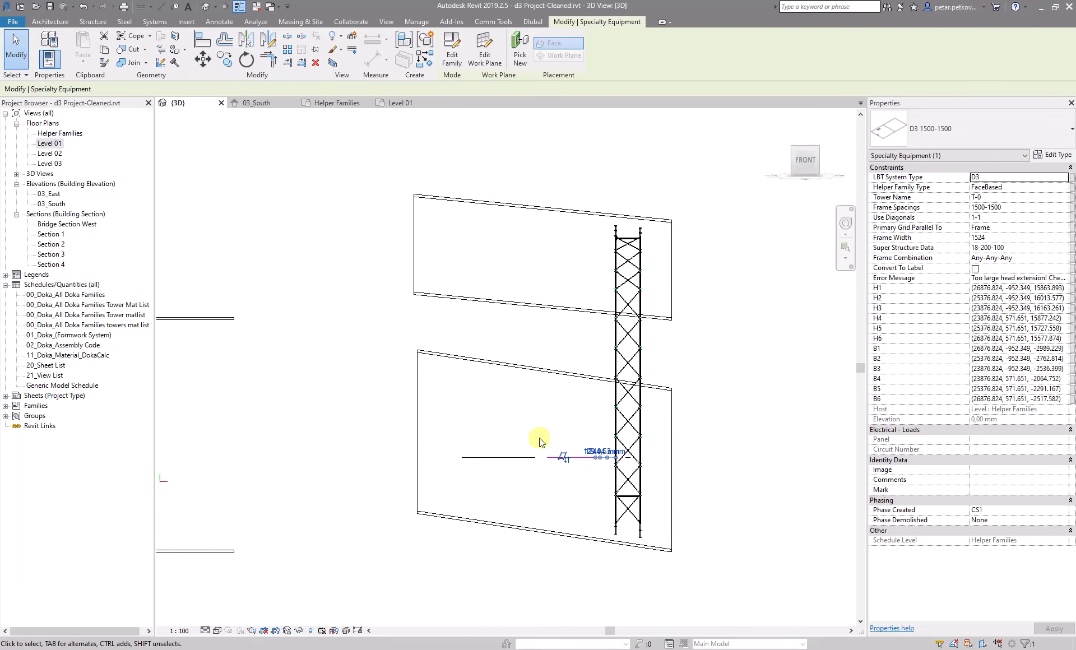
scroll(569, 457, "up", 3)
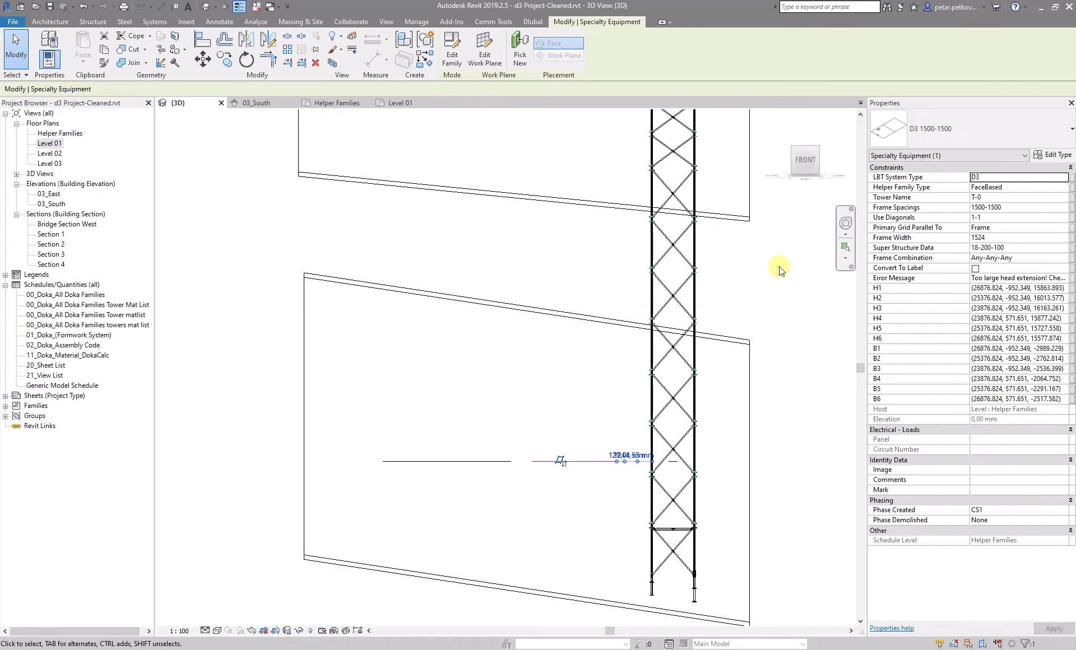
scroll(644, 280, "down", 3)
middle_click_drag(743, 190, 749, 160, "shift")
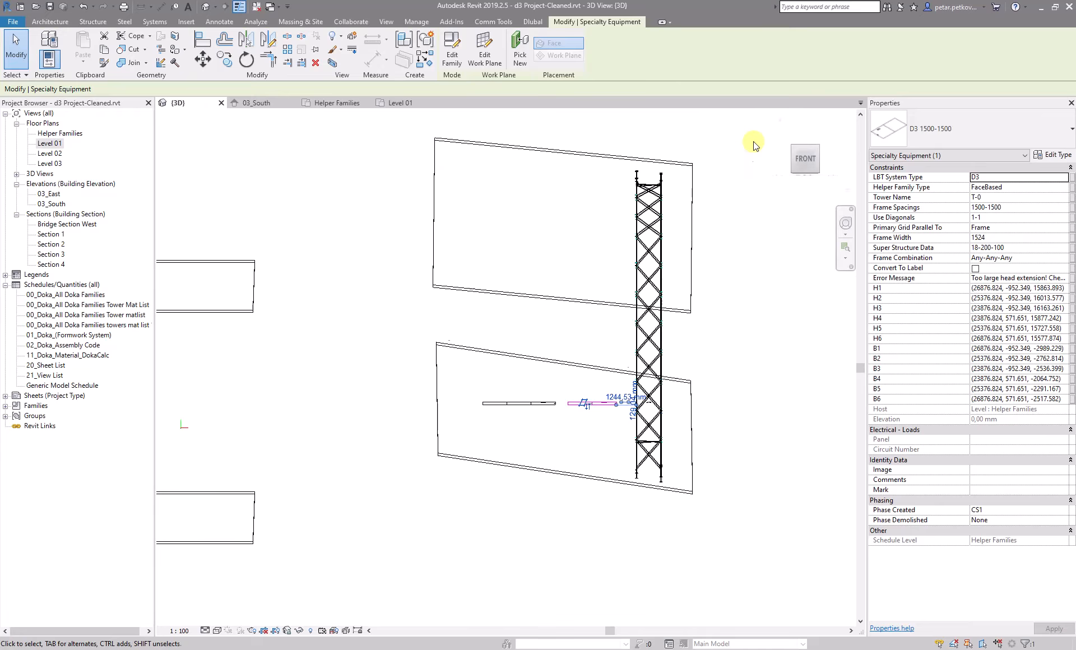
Inspect the generated tower and slabs from front and top views
left_click(805, 158)
scroll(672, 449, "up", 5)
scroll(546, 520, "down", 2)
scroll(528, 221, "down", 3)
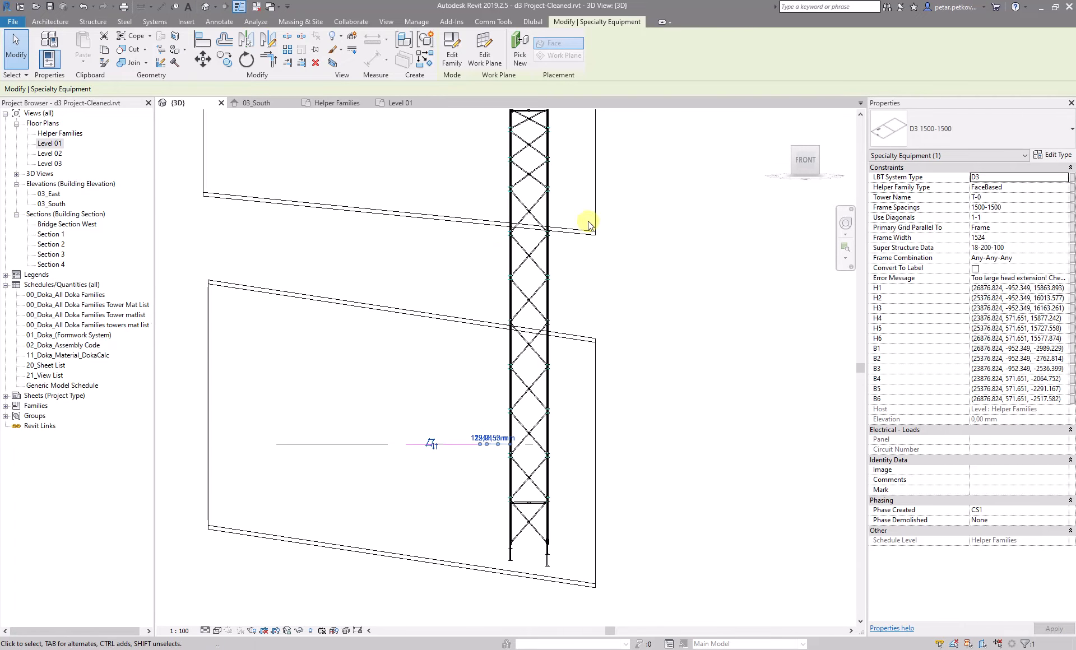
scroll(610, 271, "down", 2)
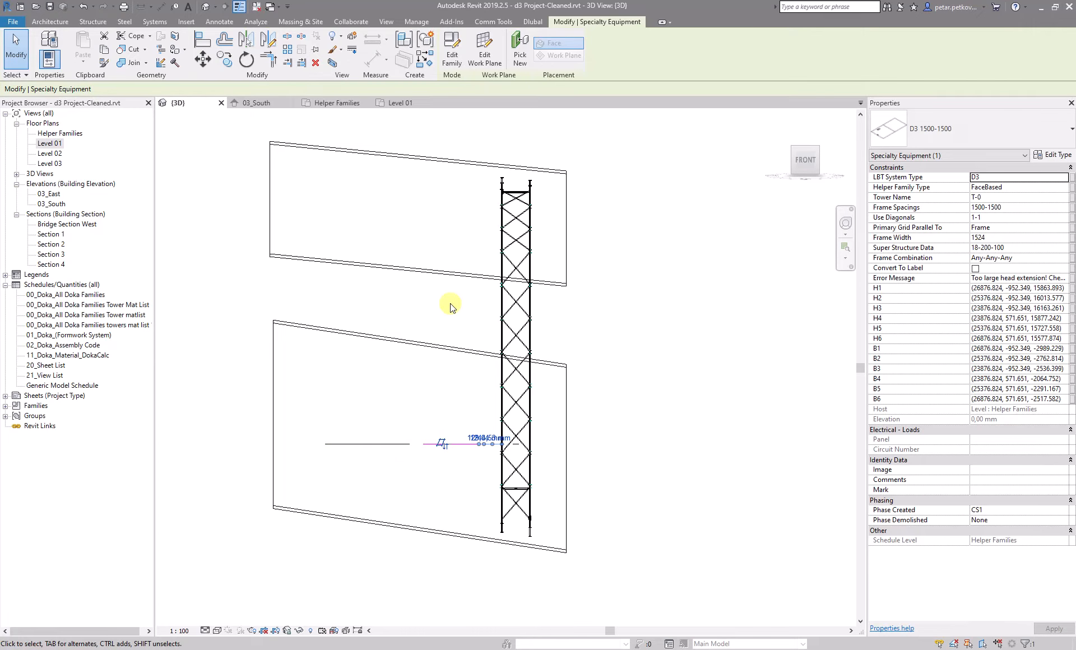
scroll(493, 533, "up", 2)
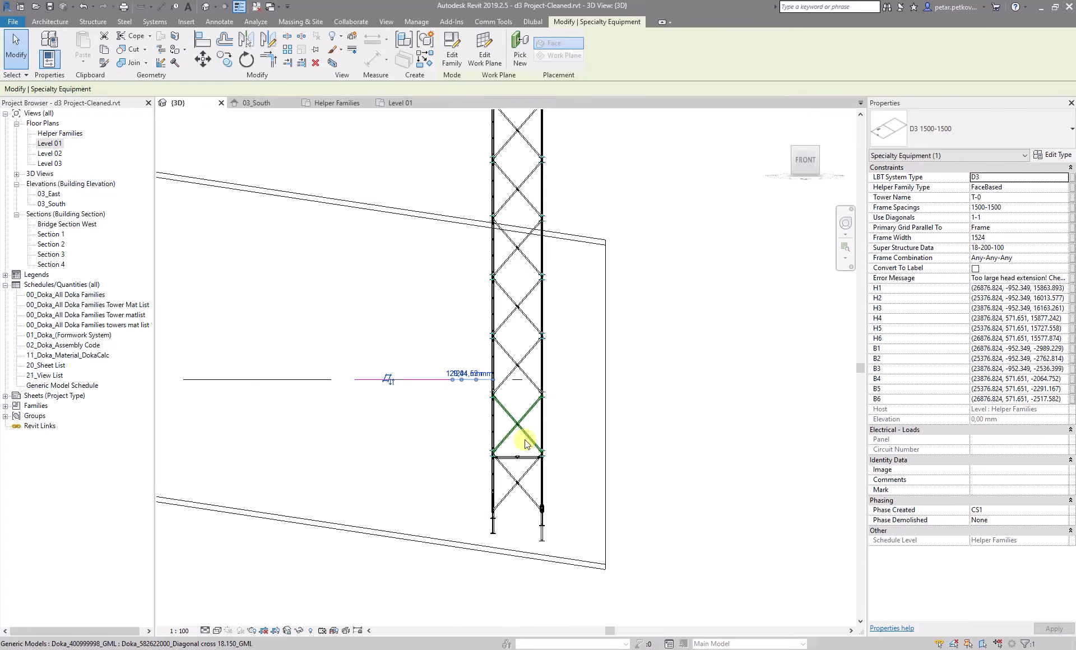
scroll(510, 407, "down", 3)
scroll(452, 224, "down", 2)
scroll(397, 235, "up", 3)
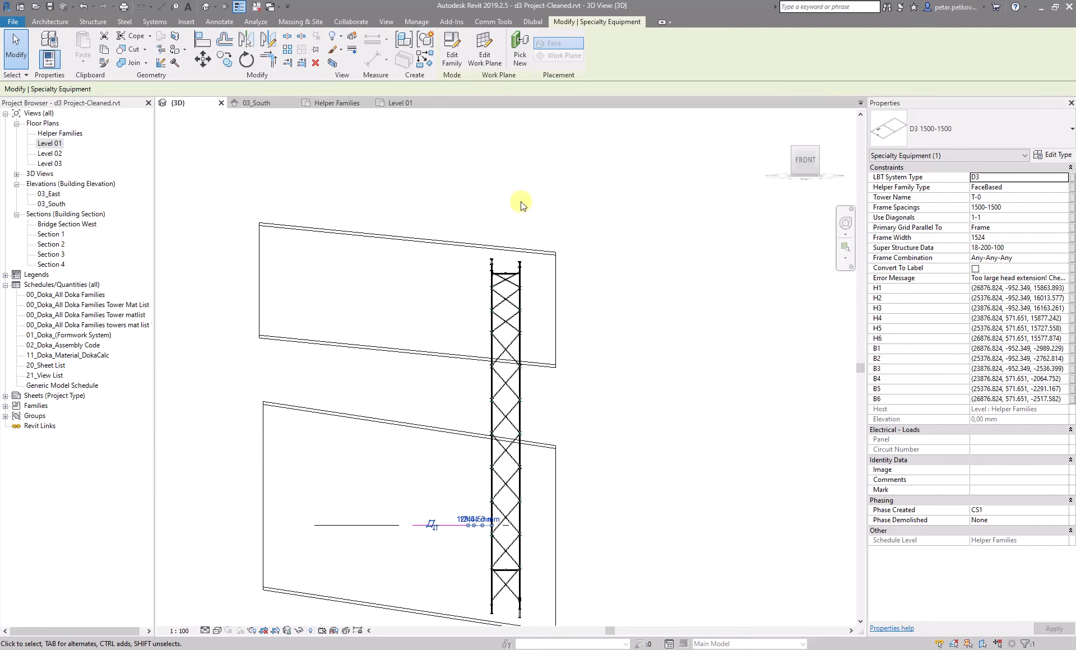
scroll(633, 212, "down", 2)
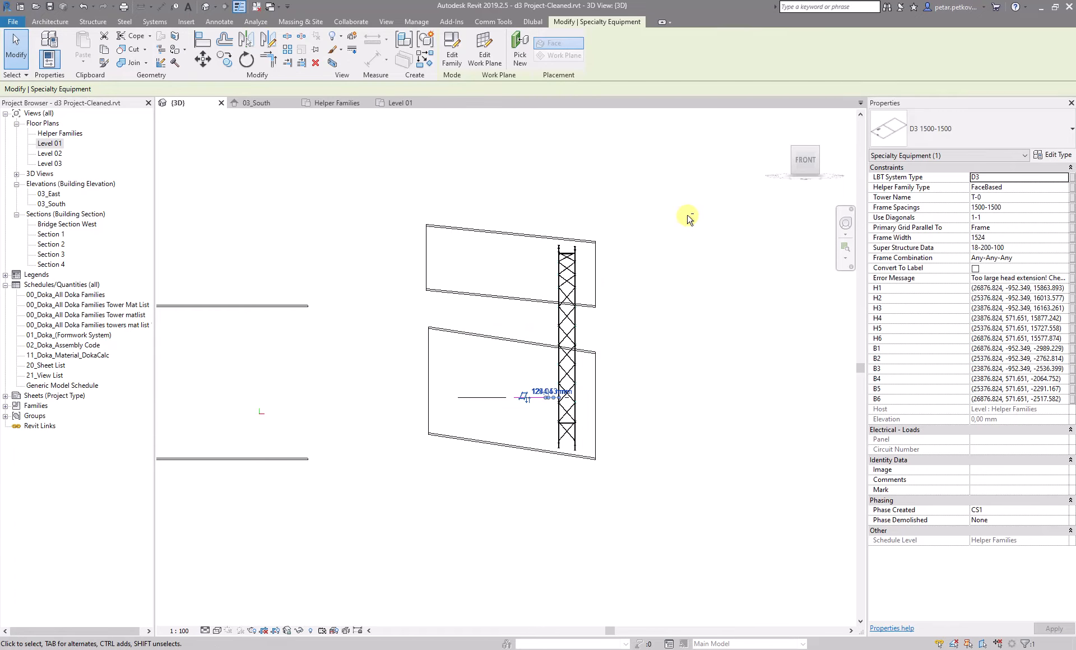
middle_click_drag(515, 336, 493, 305, "shift")
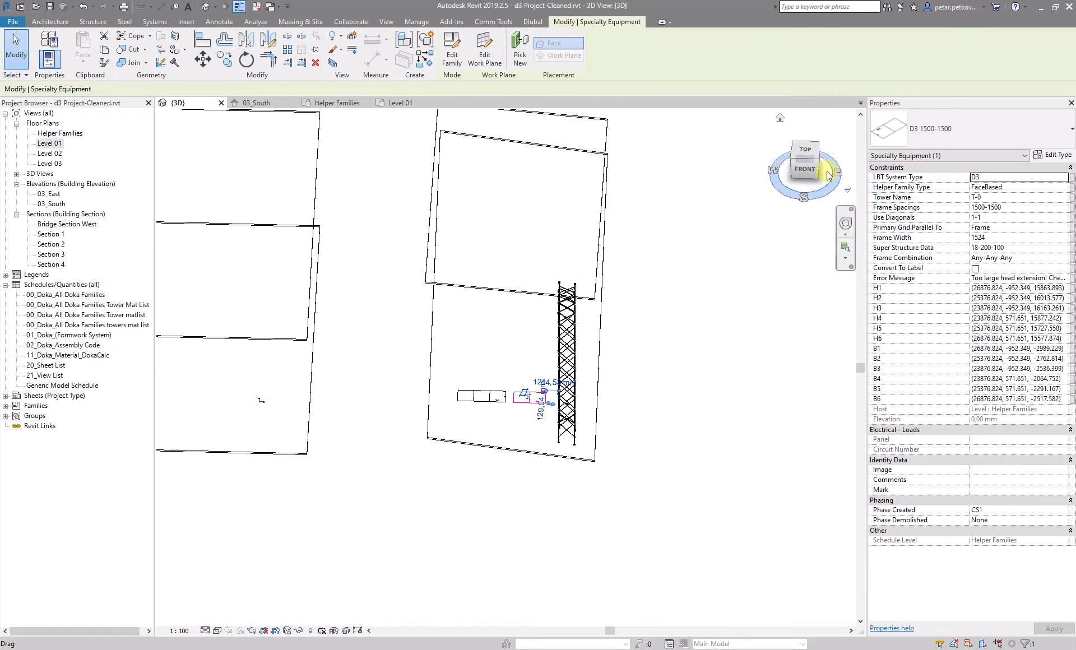
left_click(805, 150)
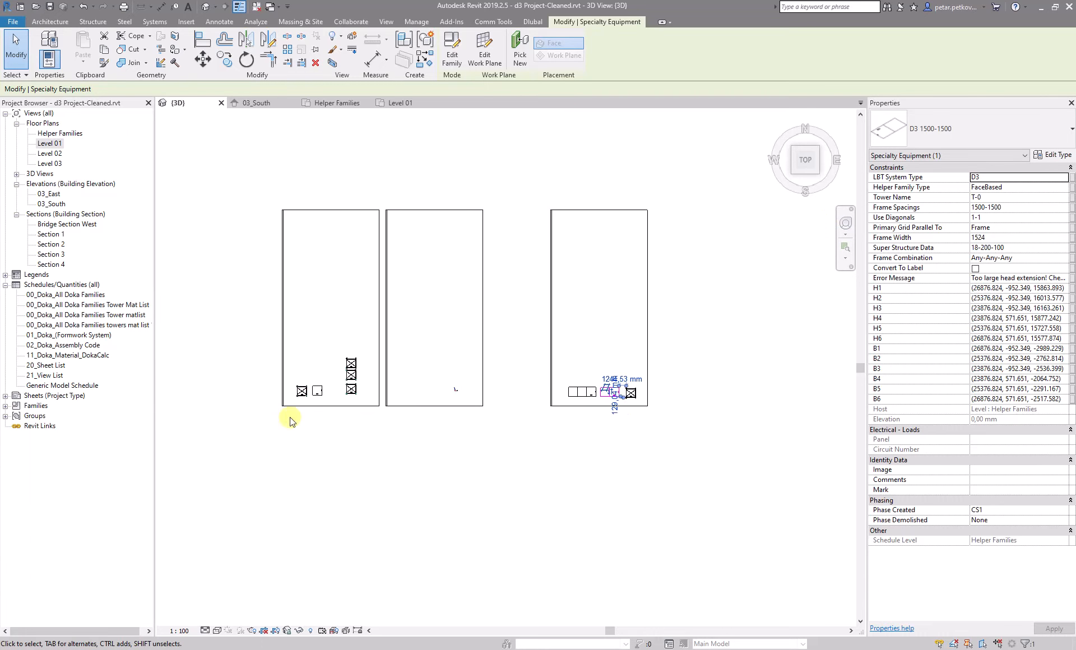
scroll(585, 350, "up", 4)
scroll(481, 351, "down", 7)
middle_click_drag(404, 360, 592, 361)
middle_click_drag(398, 277, 521, 376)
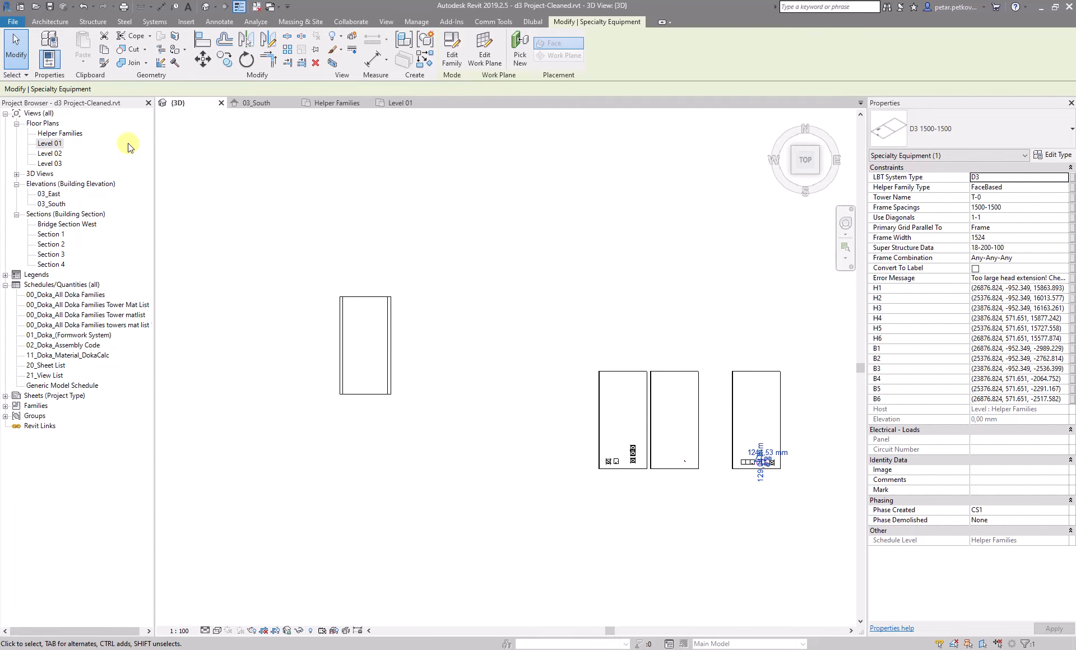
Open the Level 01 plan and go to the Section 3 view through the helper
double_click(56, 143)
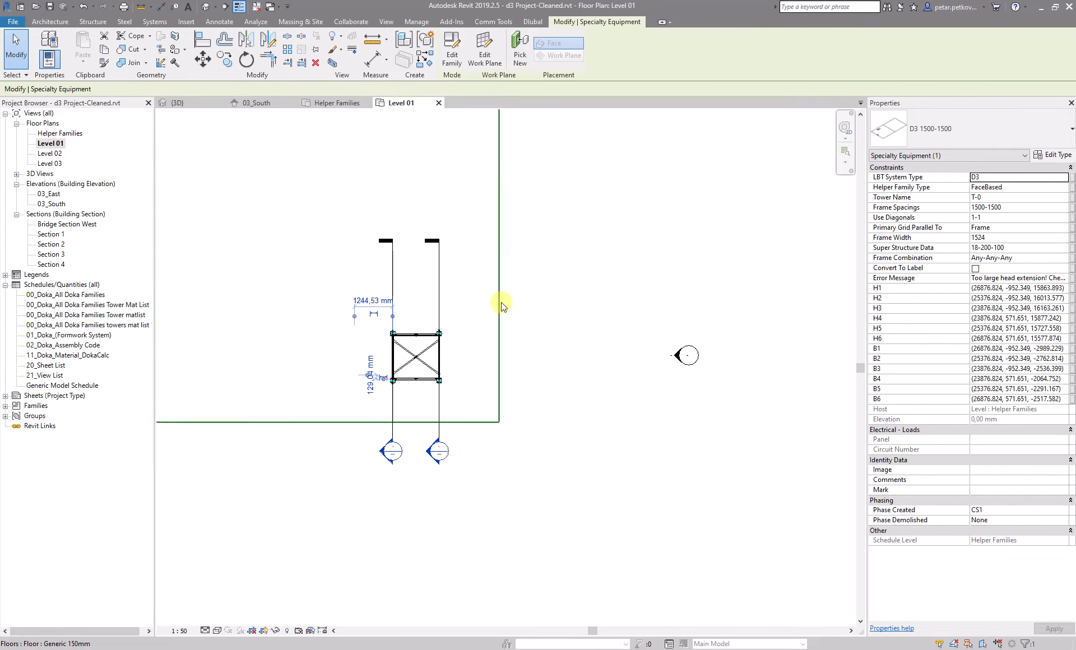
scroll(477, 269, "up", 3)
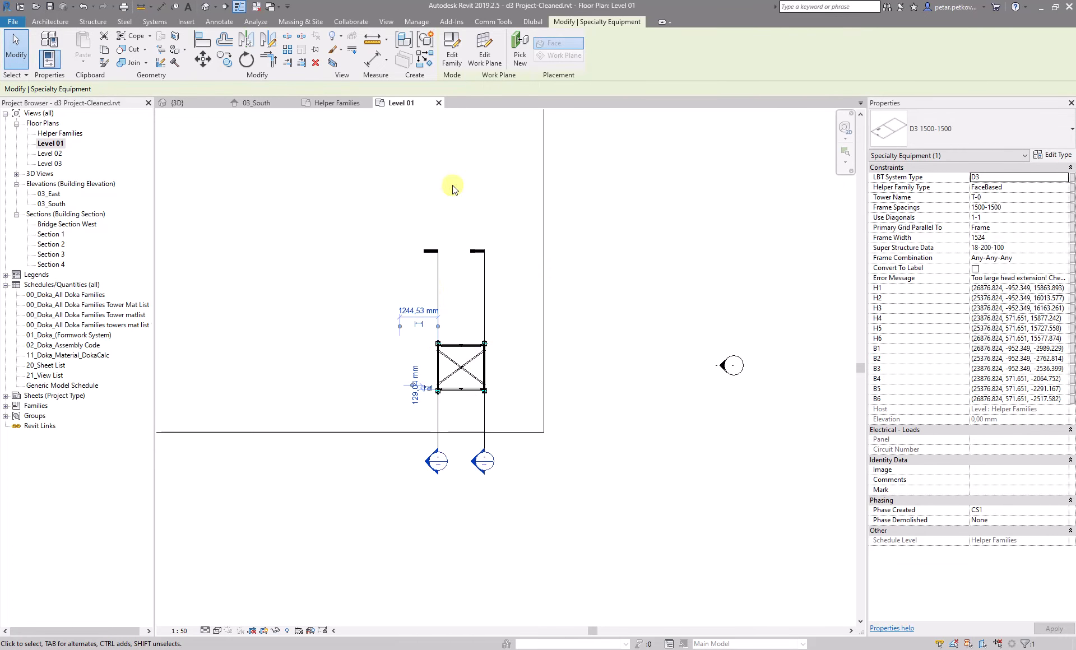
right_click(484, 301)
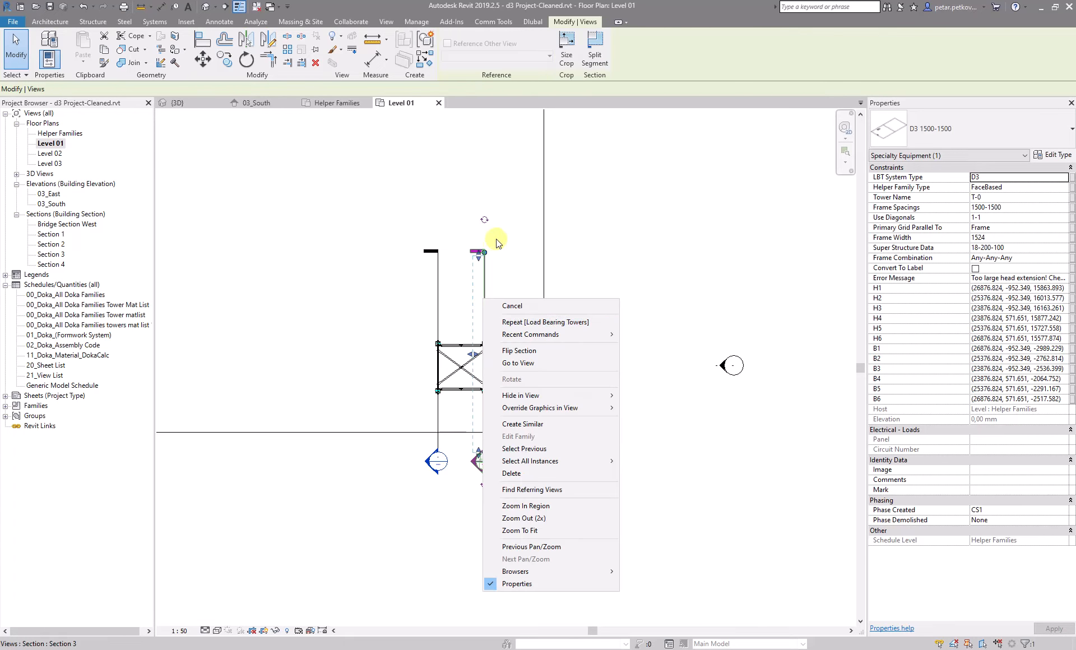
left_click(547, 364)
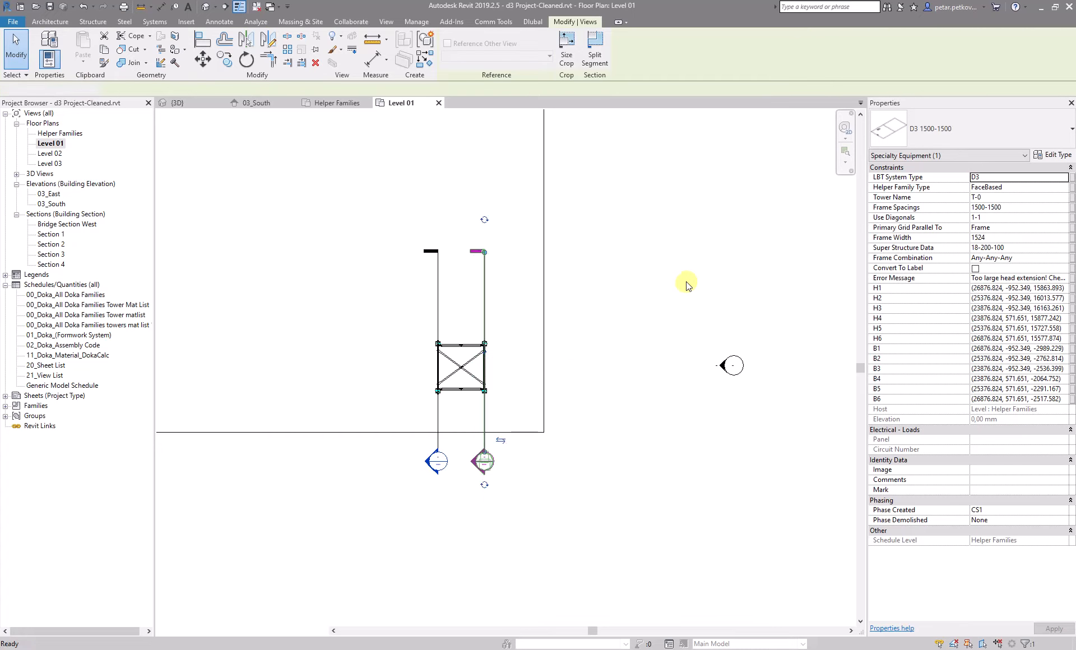
Examine the tower's base jacks and head against the sloped slabs in Section 3, then return to Level 01
scroll(493, 198, "up", 8)
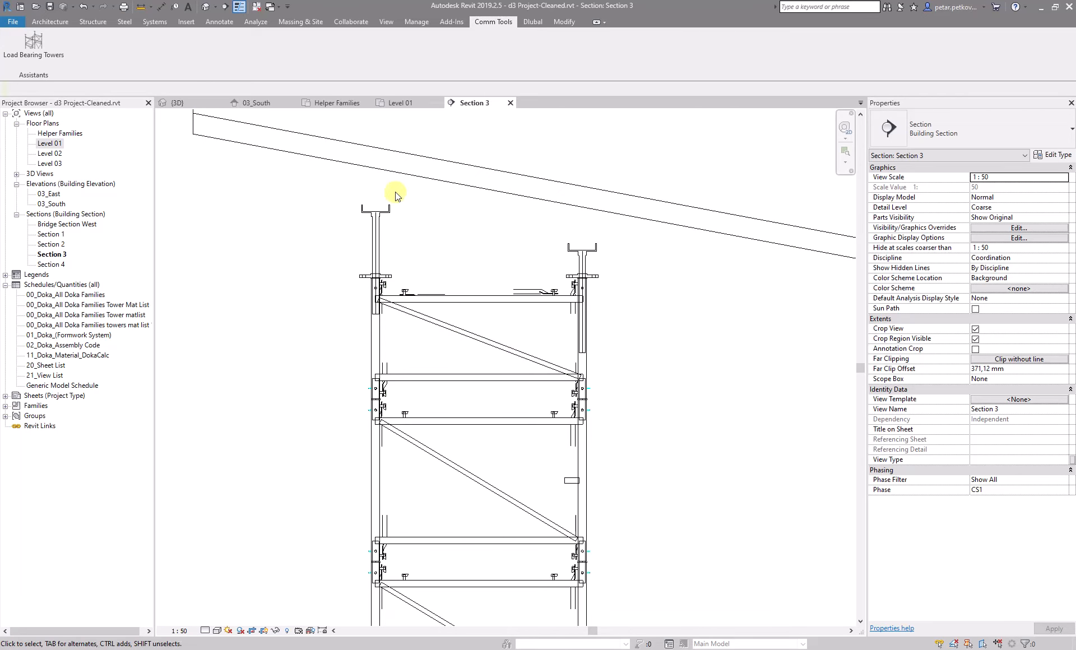
scroll(624, 259, "down", 5)
scroll(582, 211, "down", 3)
scroll(595, 367, "up", 4)
scroll(555, 348, "down", 3)
scroll(549, 449, "up", 5)
scroll(419, 403, "up", 3)
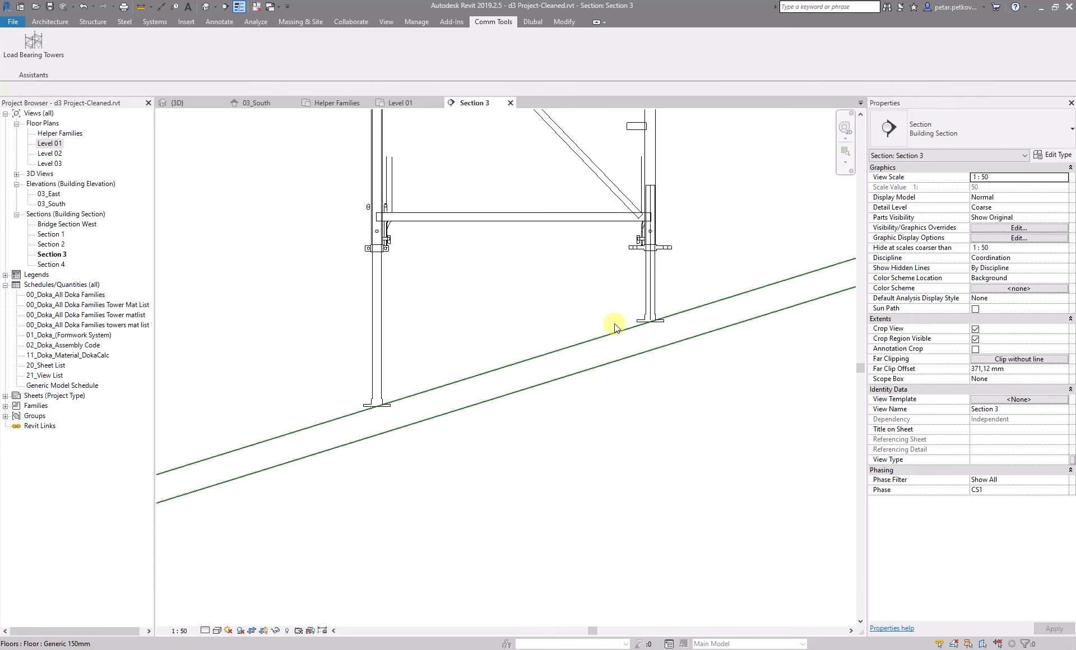
scroll(384, 373, "up", 3)
scroll(387, 434, "down", 2)
scroll(415, 435, "up", 3)
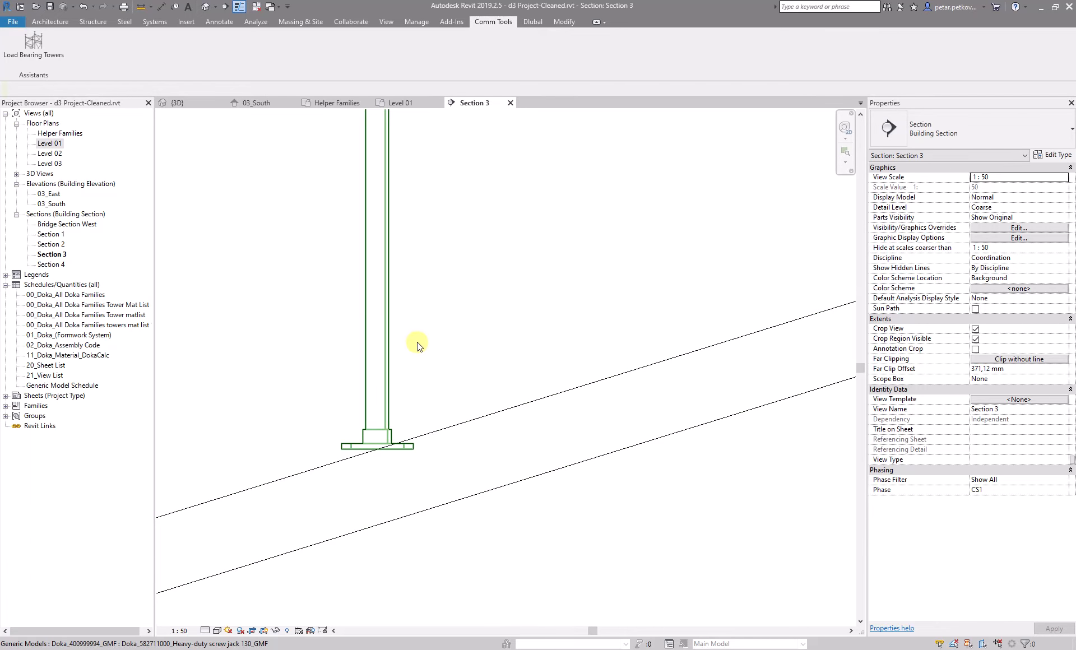
scroll(394, 380, "down", 3)
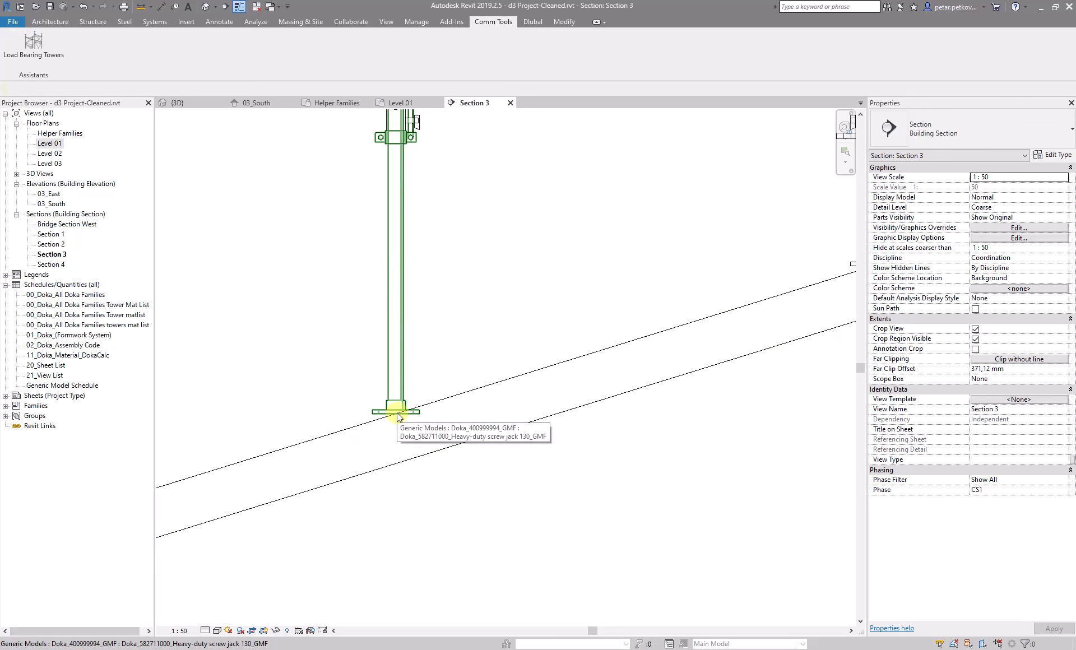
scroll(397, 416, "down", 10)
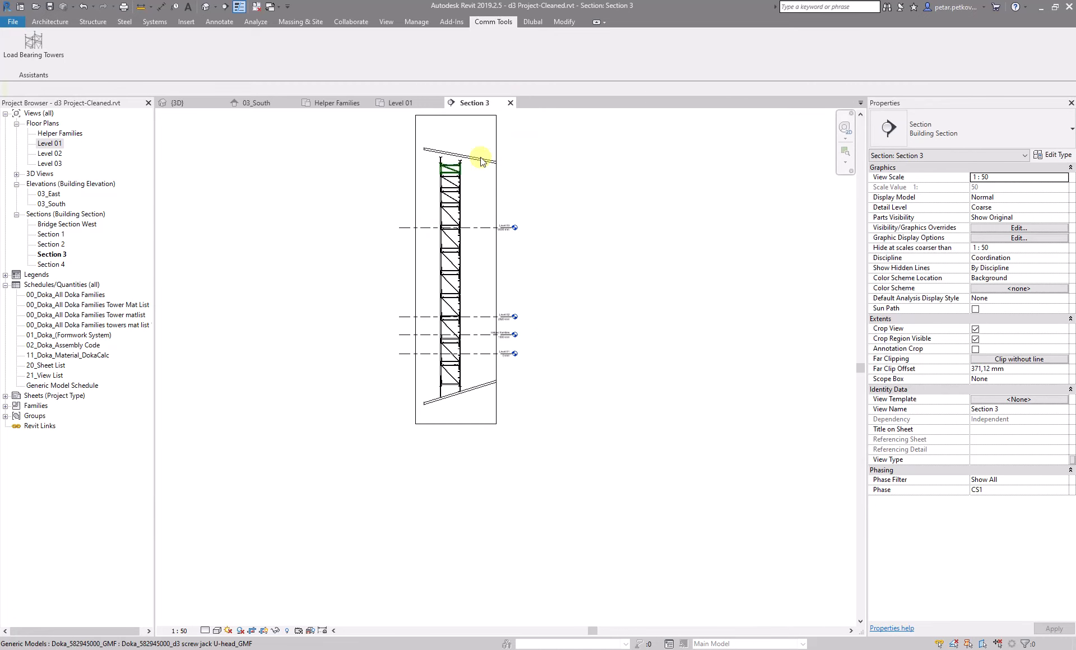
left_click(510, 102)
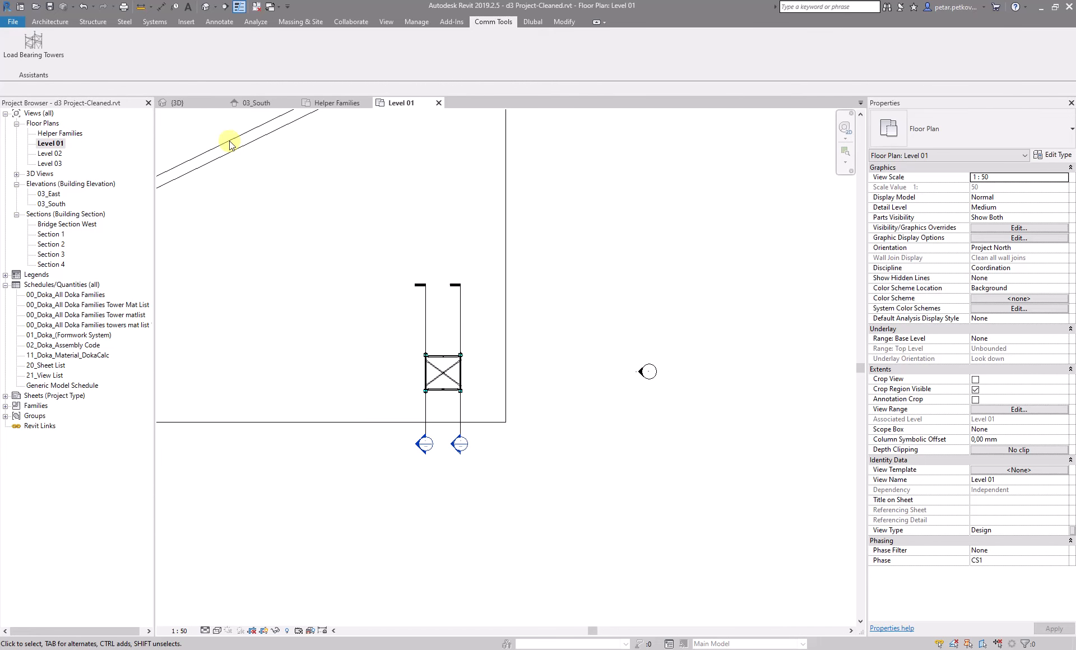
Browse the Helper Families, Level 01, Level 02 and Level 03 plans and the 3D view
double_click(60, 134)
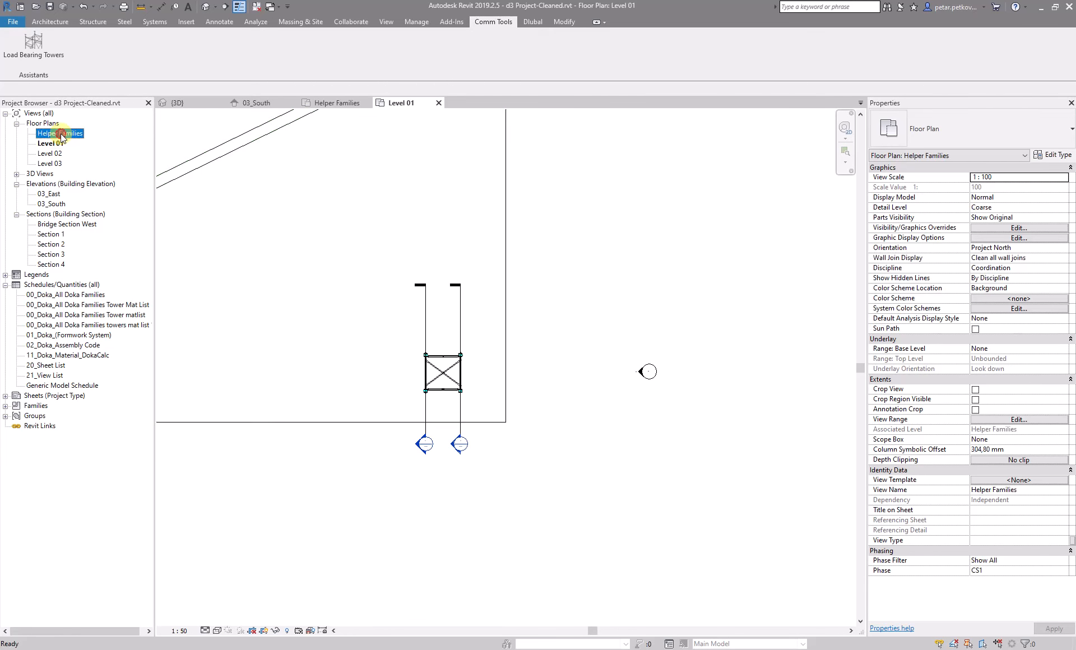
scroll(348, 350, "down", 3)
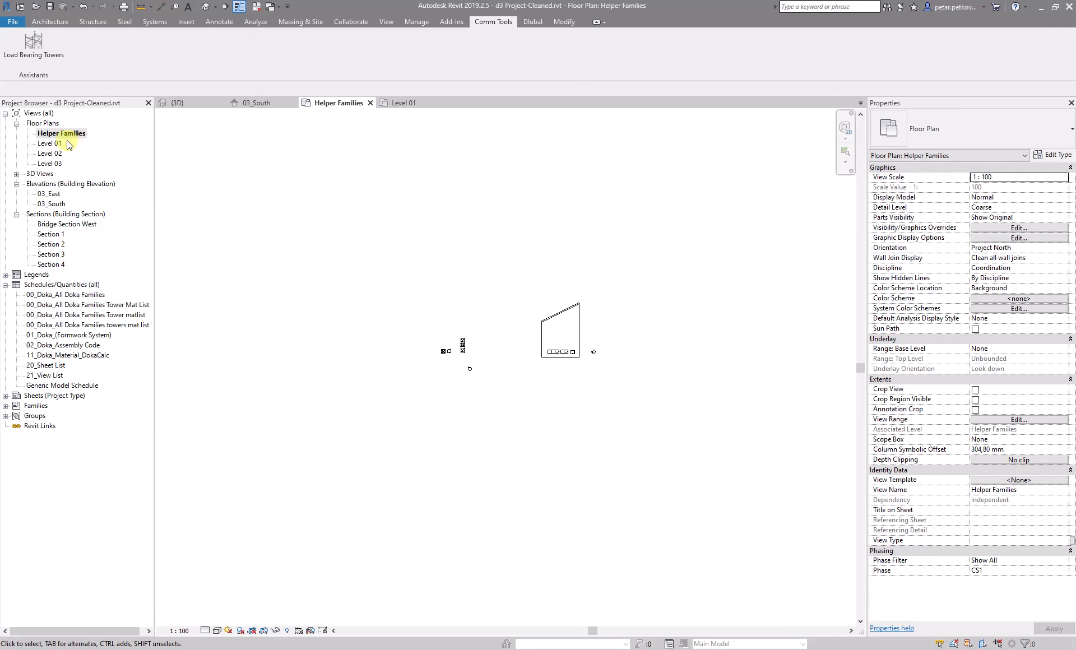
double_click(49, 144)
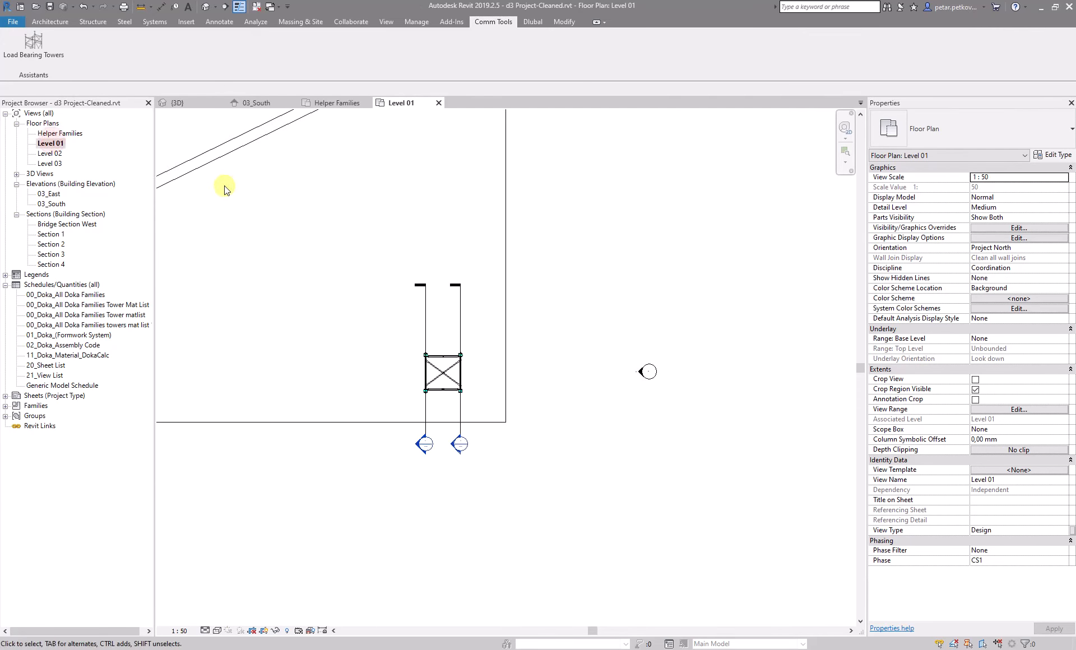
double_click(56, 154)
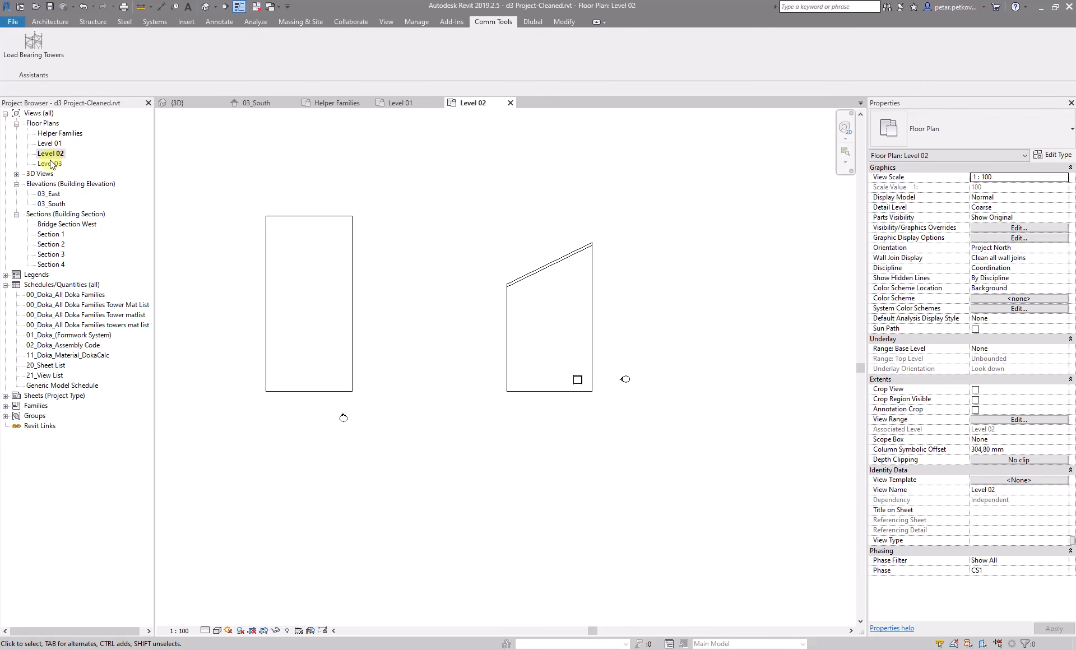
double_click(51, 163)
scroll(442, 294, "down", 3)
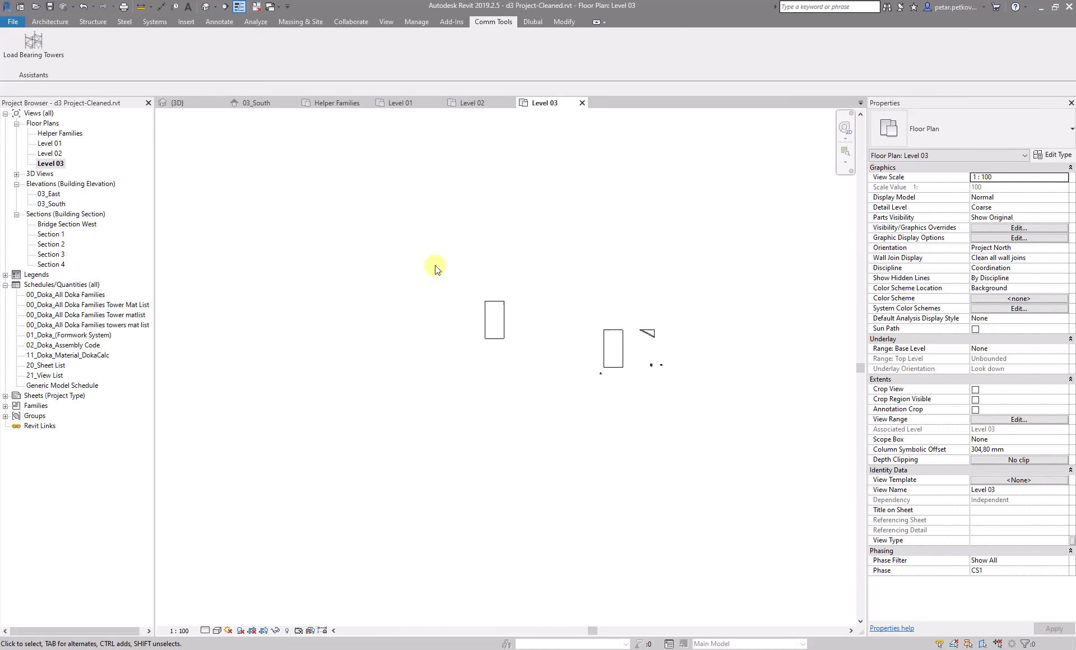
left_click(175, 106)
scroll(445, 240, "down", 3)
scroll(406, 266, "up", 2)
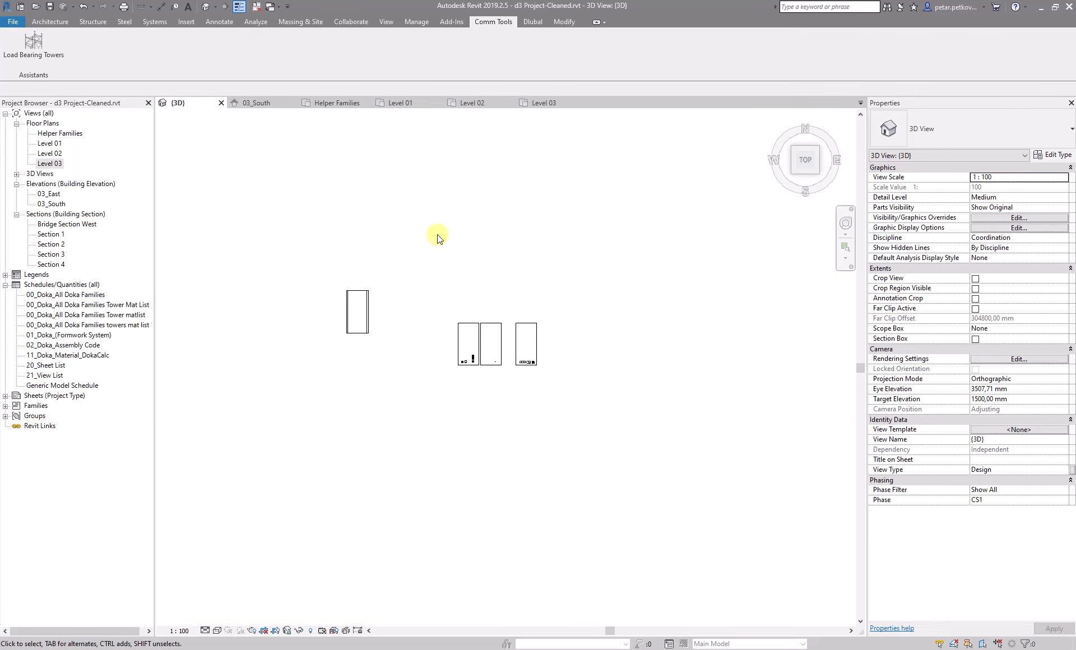
double_click(60, 134)
double_click(51, 144)
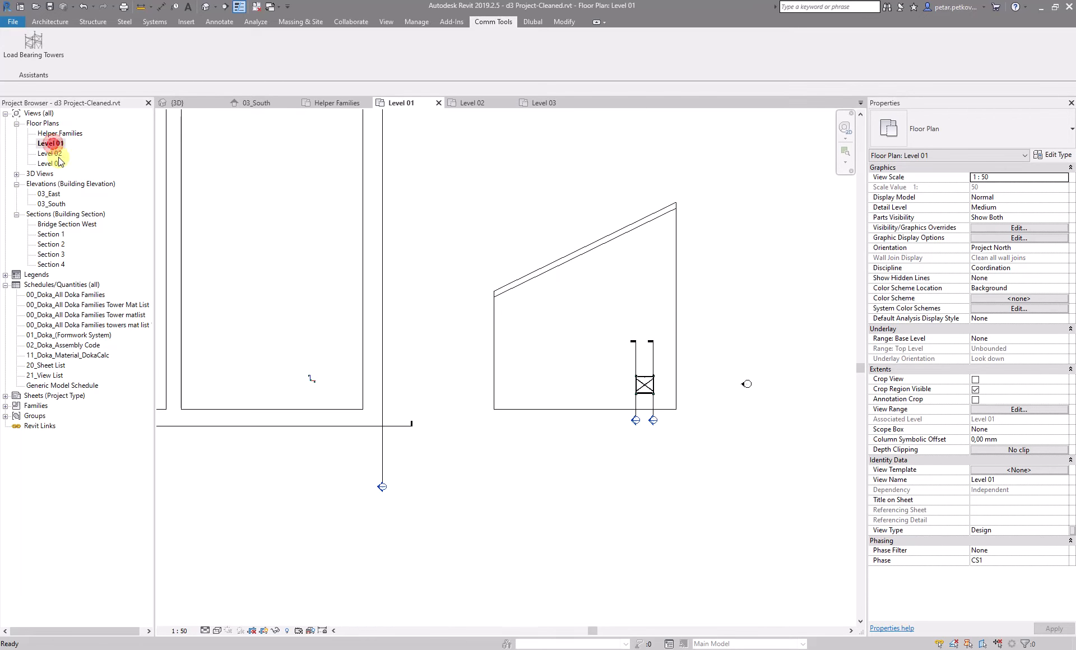
Zoom into the curved mass path on Level 01 and inspect its divided path layout settings in place
scroll(432, 283, "down", 3)
scroll(364, 268, "up", 2)
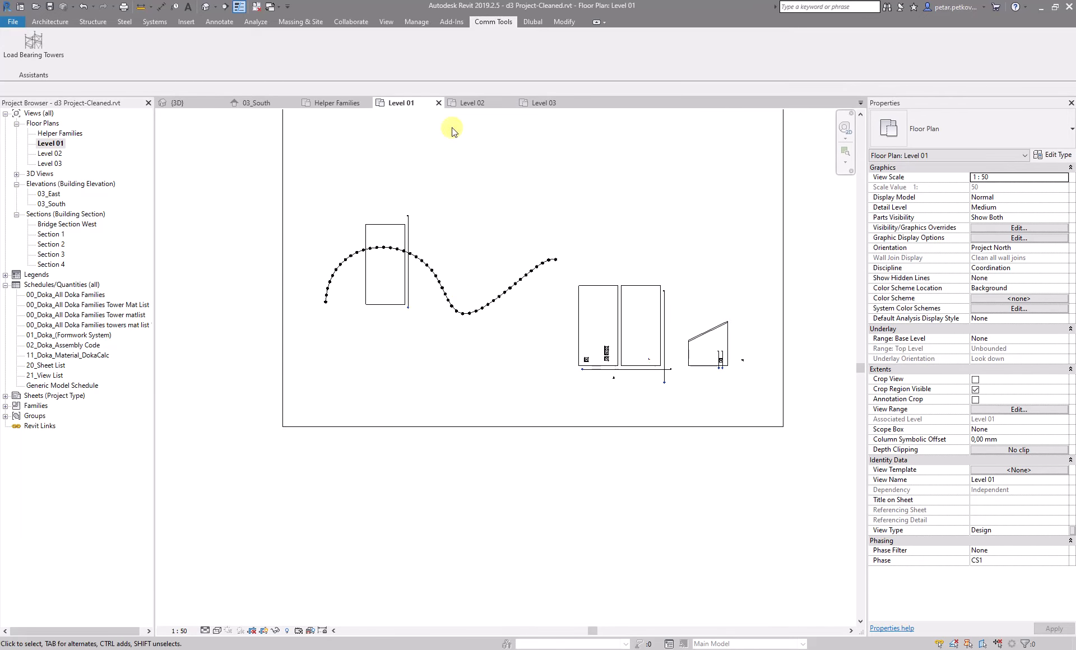
middle_click(479, 106)
middle_click(479, 106)
scroll(416, 247, "up", 2)
scroll(371, 238, "up", 5)
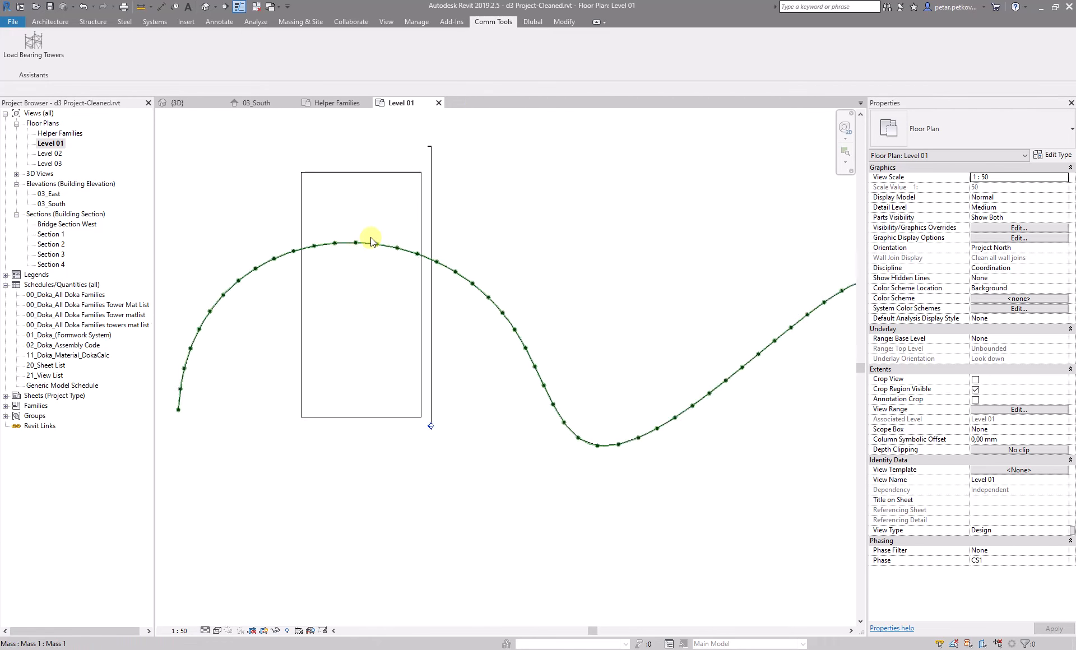
scroll(205, 394, "down", 4)
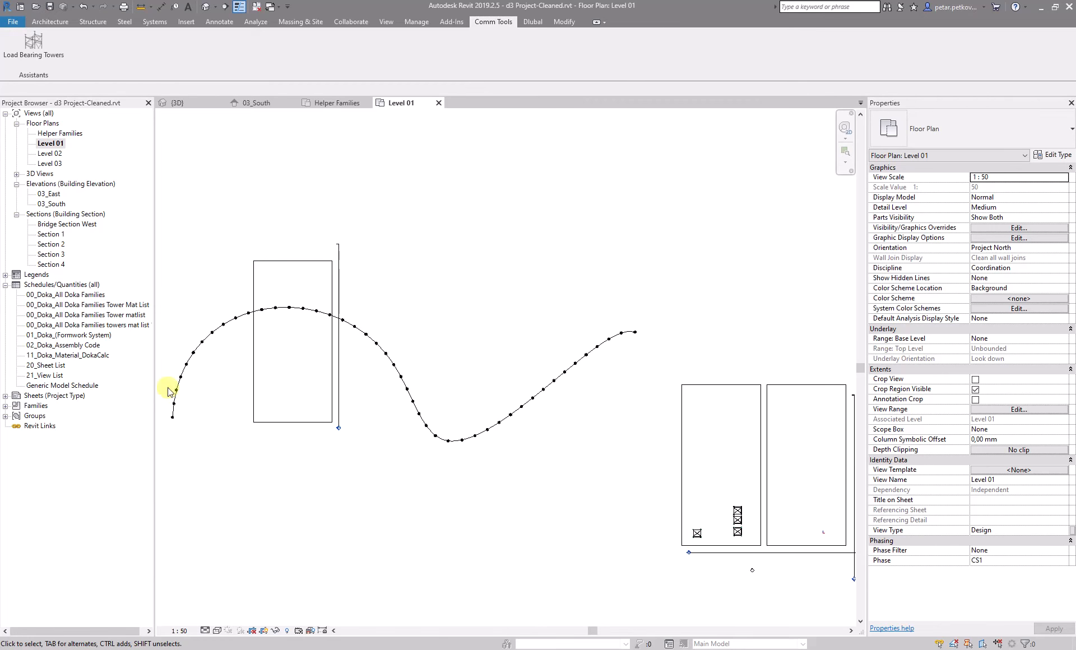
scroll(274, 327, "up", 2)
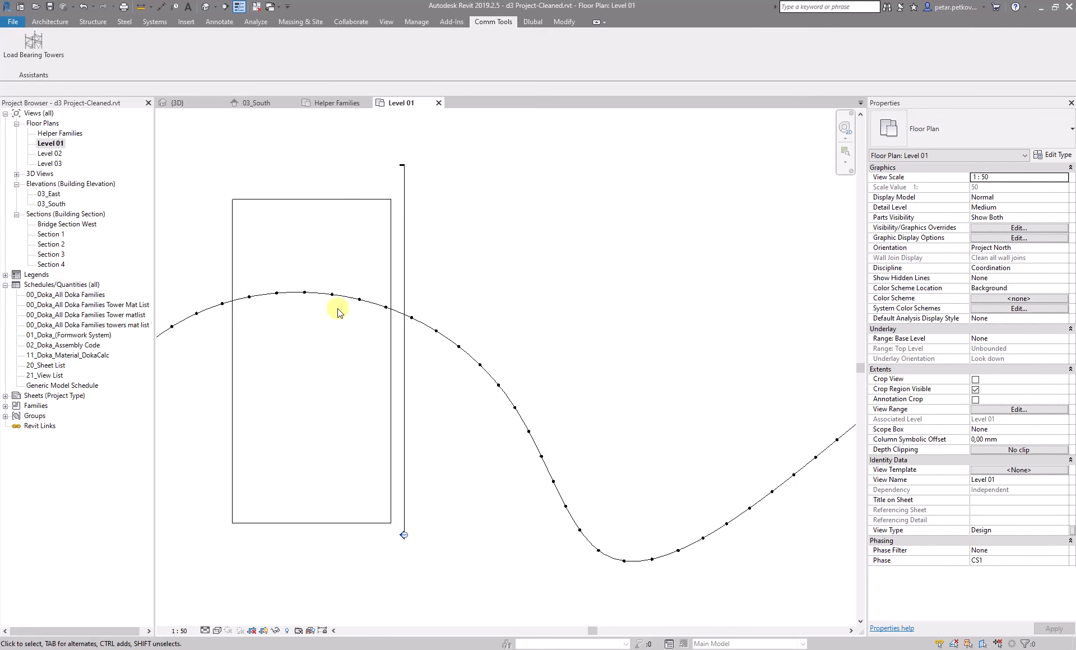
scroll(281, 259, "up", 2)
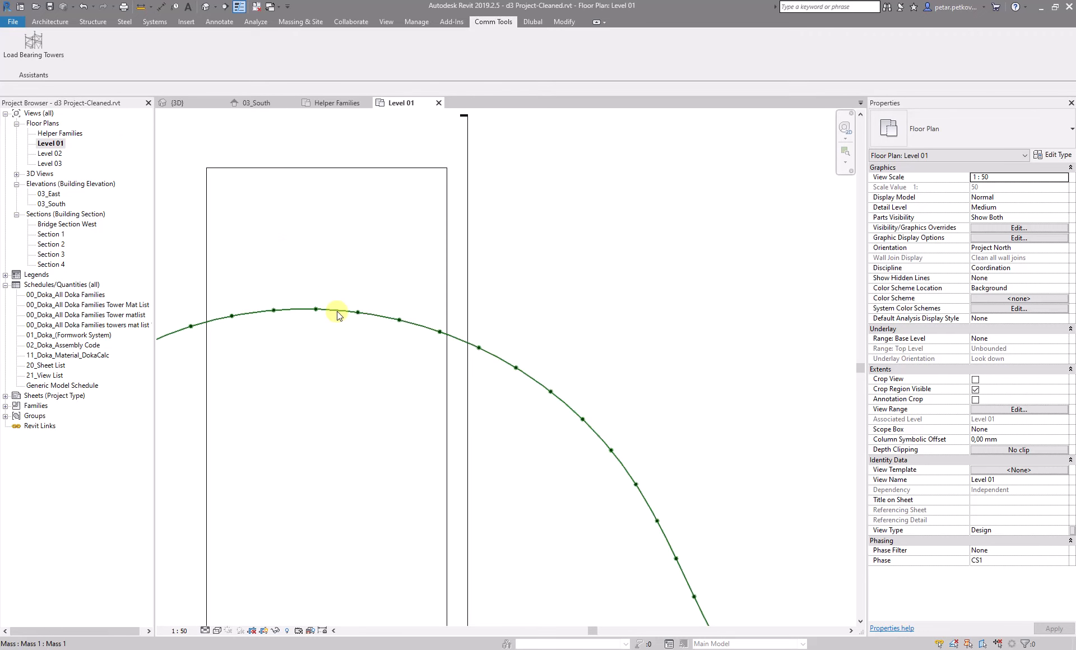
left_click(337, 312)
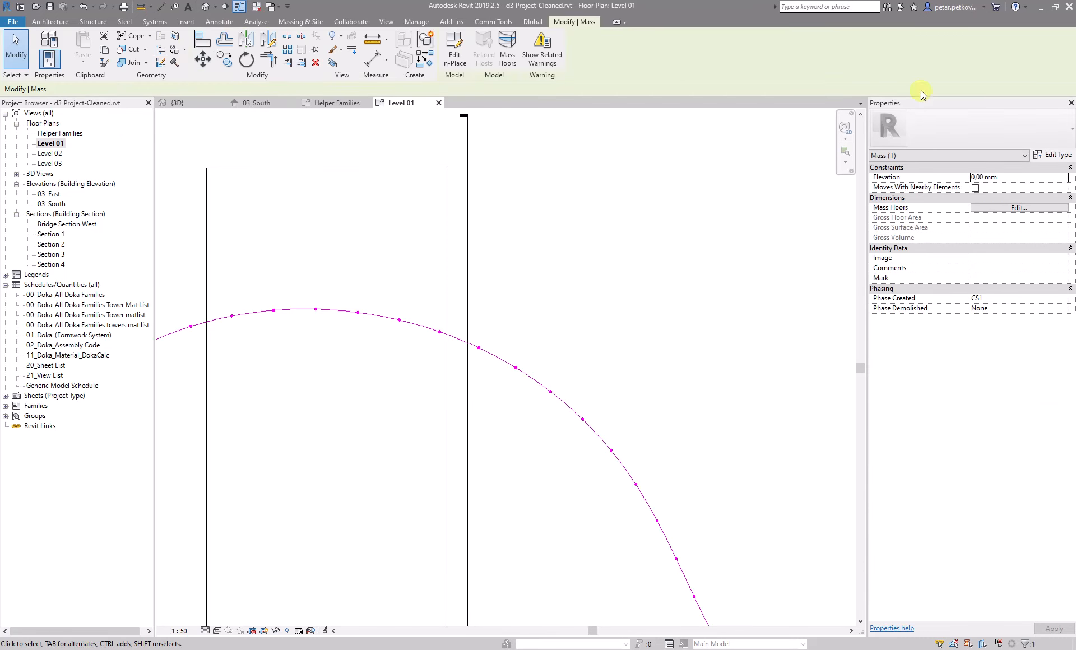
double_click(341, 310)
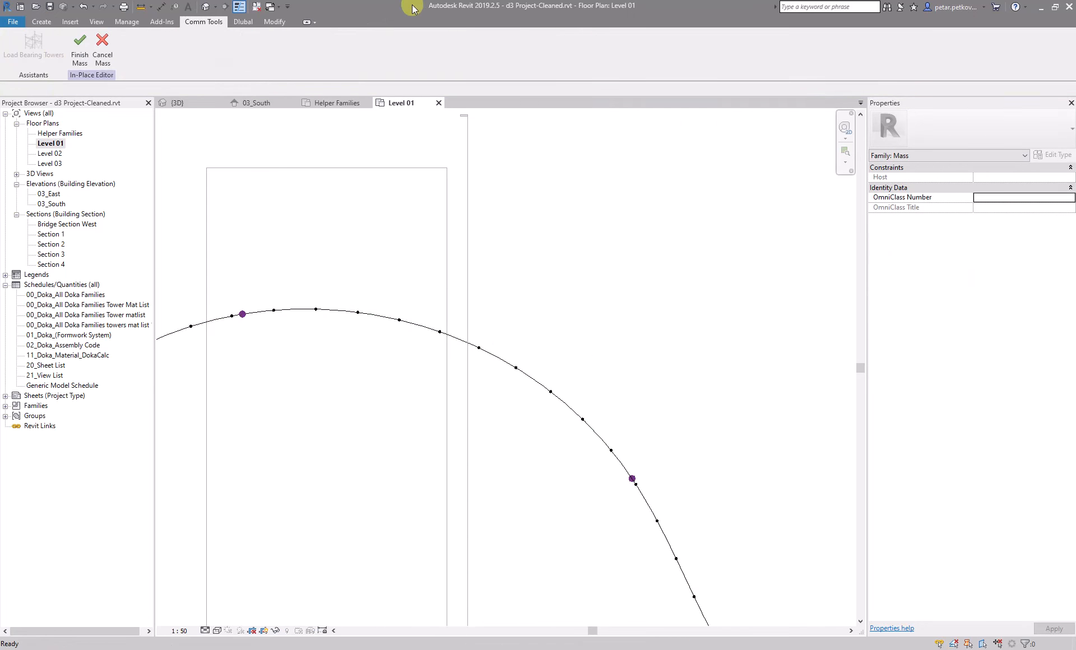
left_click(336, 312)
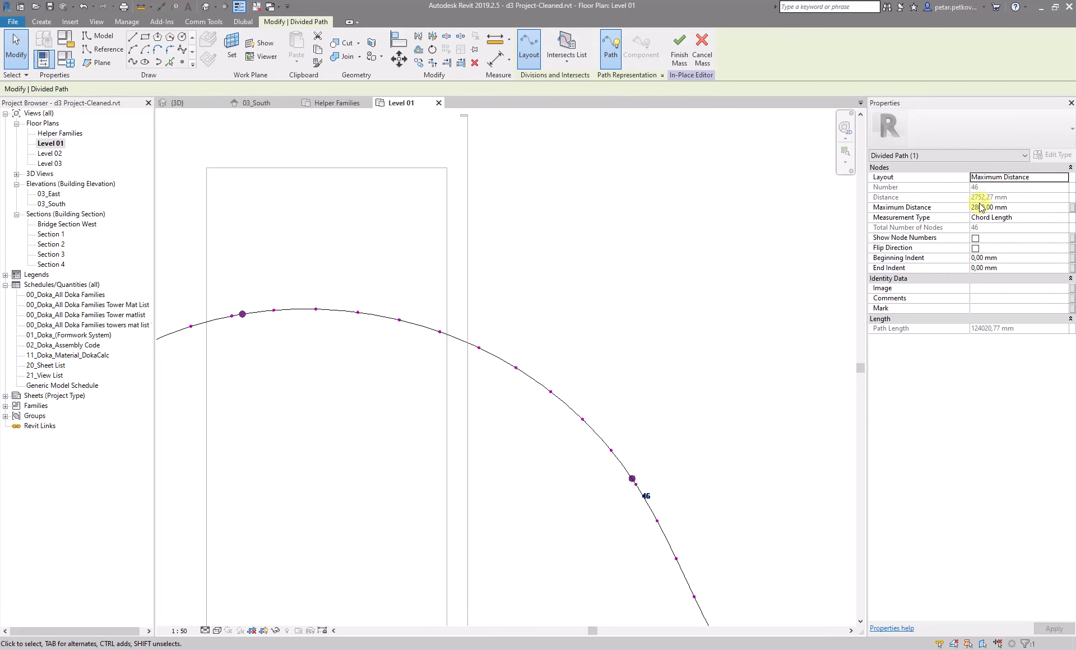
left_click(677, 53)
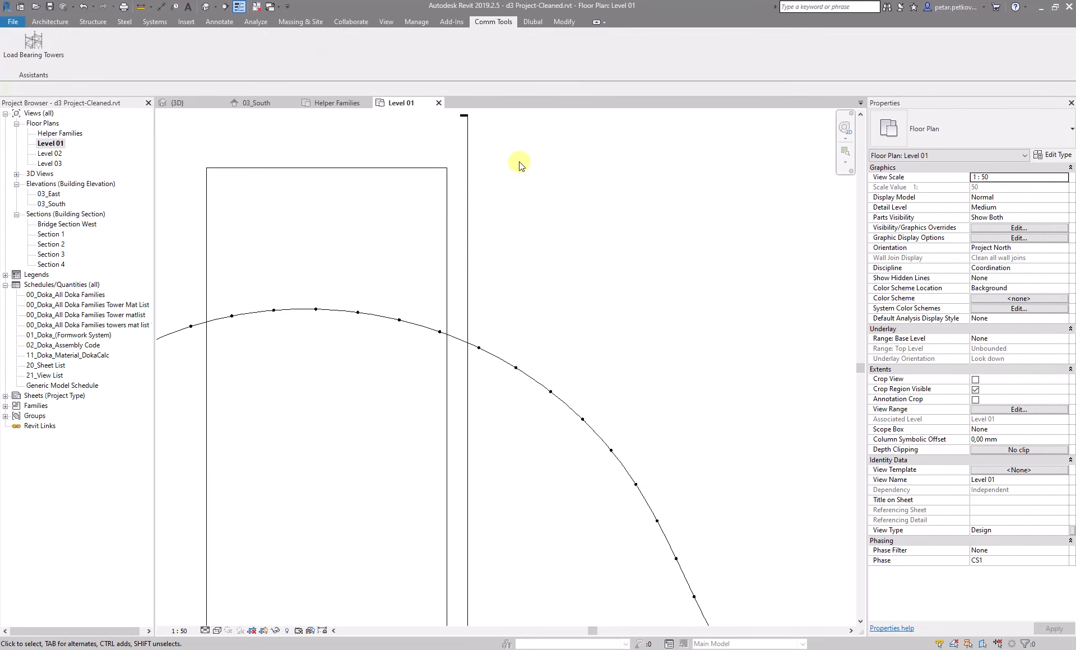
Open the Load Bearing Towers tool's Helpers settings and set the number of spacings to 5
scroll(547, 281, "down", 2)
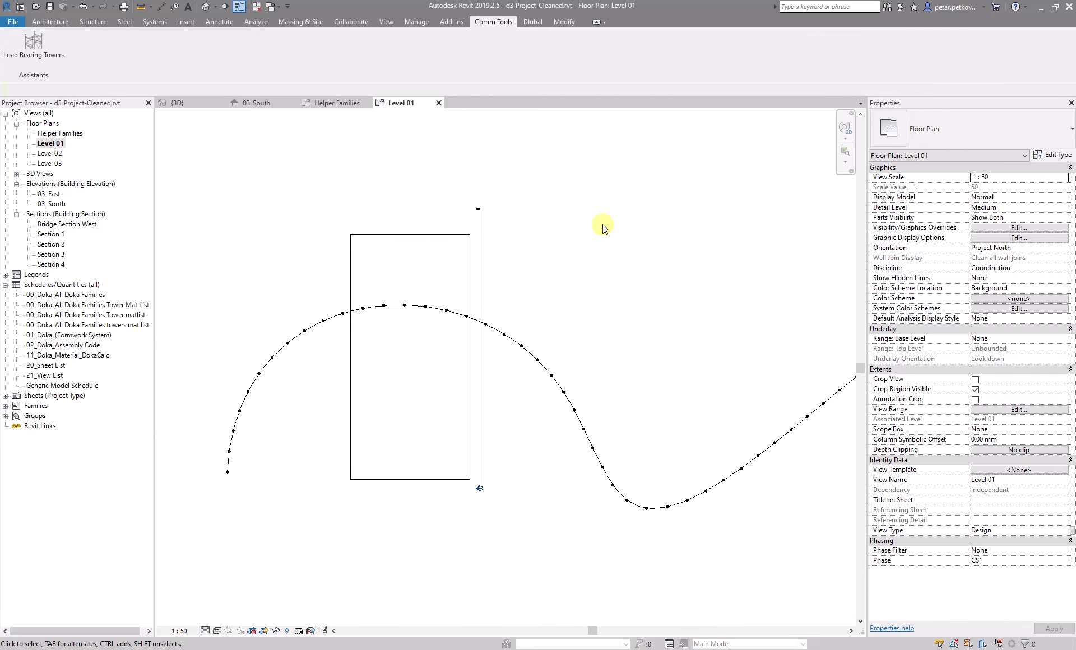
left_click(34, 45)
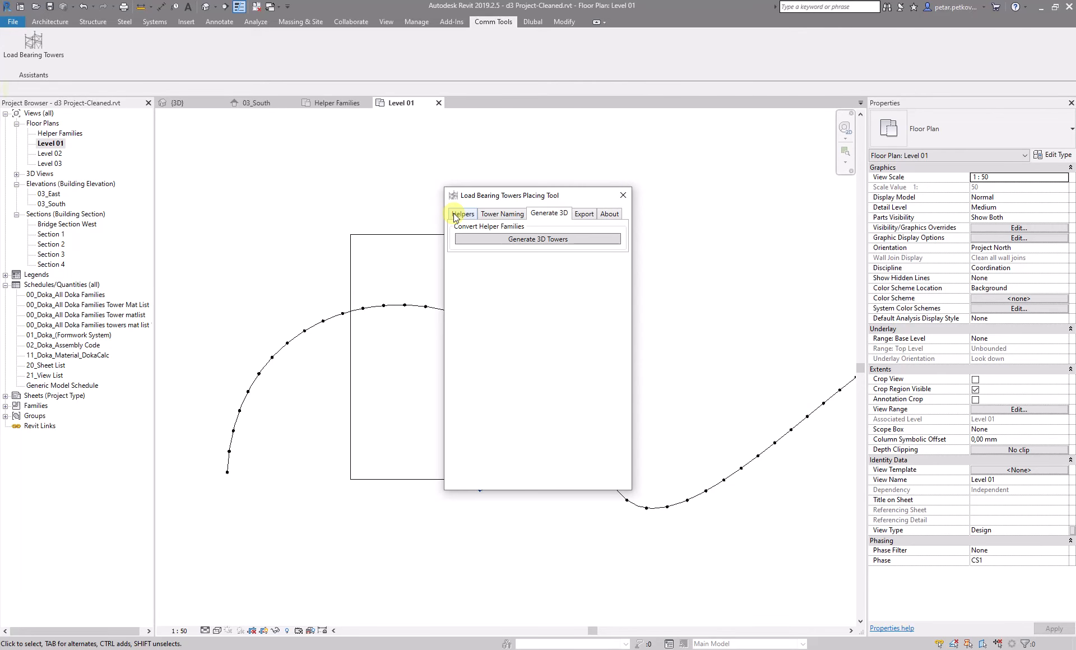
left_click(455, 215)
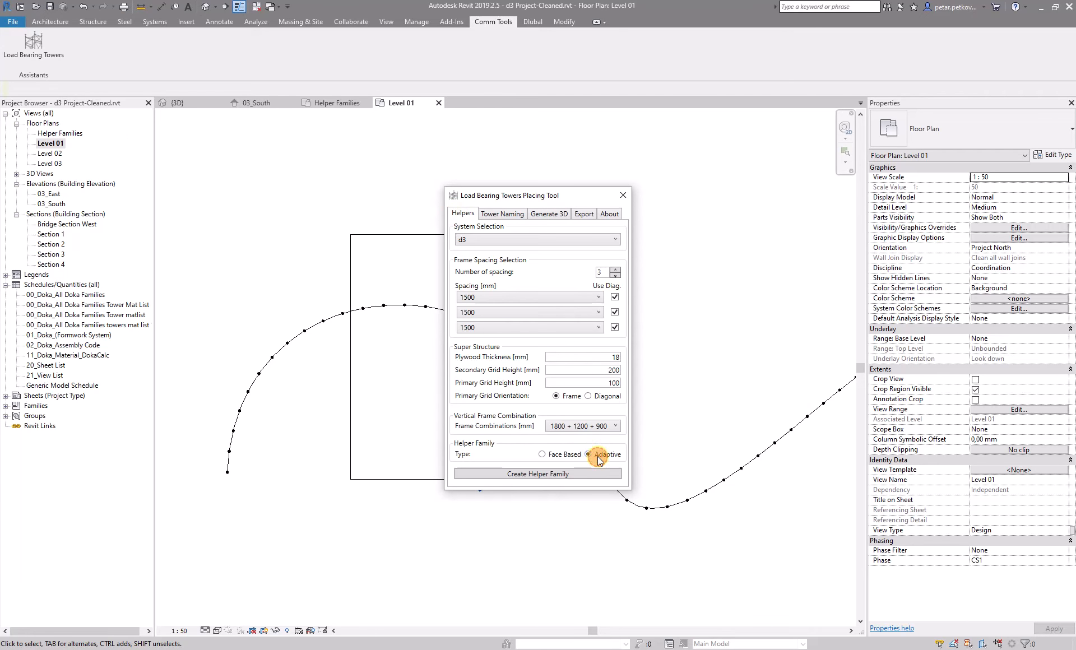
left_click(614, 270)
left_click(615, 270)
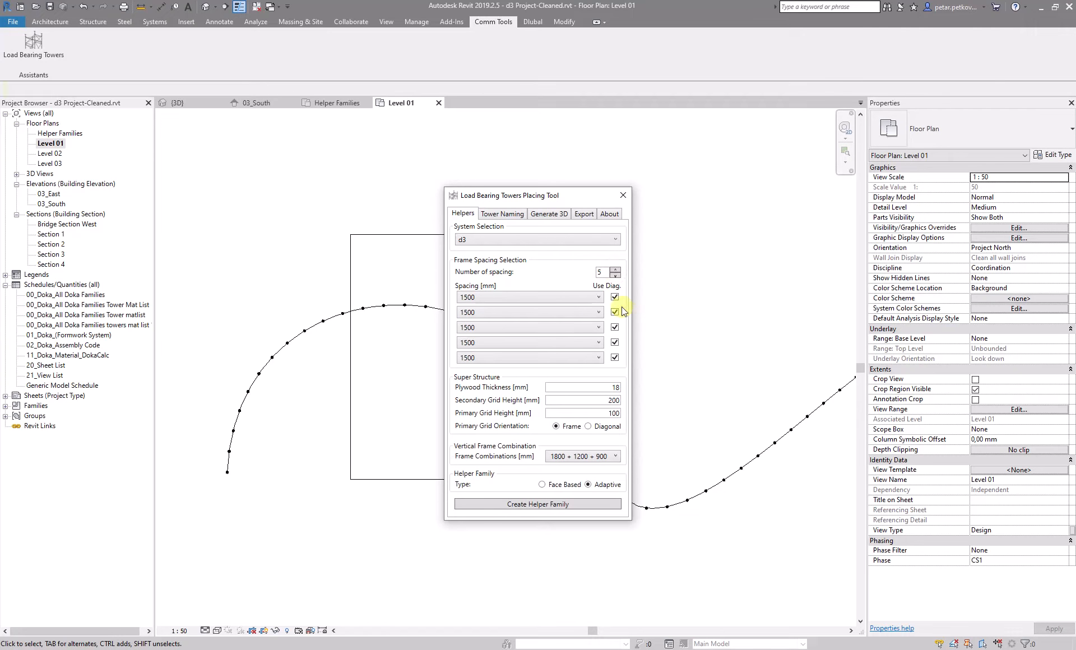
Set the spacings to 1000, 350, 1000, 350 and 1000 mm, with diagonals only on the 1000 mm spacings
left_click(509, 297)
left_click(493, 320)
left_click(496, 328)
left_click(488, 351)
left_click(481, 359)
left_click(480, 379)
left_click(616, 313)
left_click(614, 342)
left_click_drag(546, 312, 326, 301)
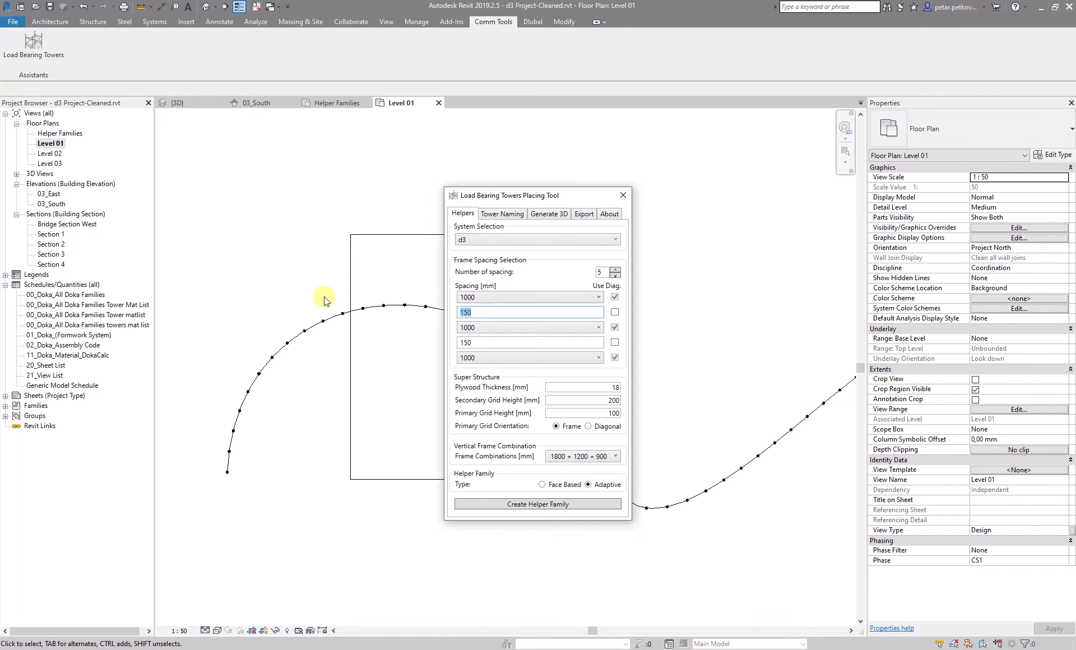
left_click_drag(480, 344, 368, 327)
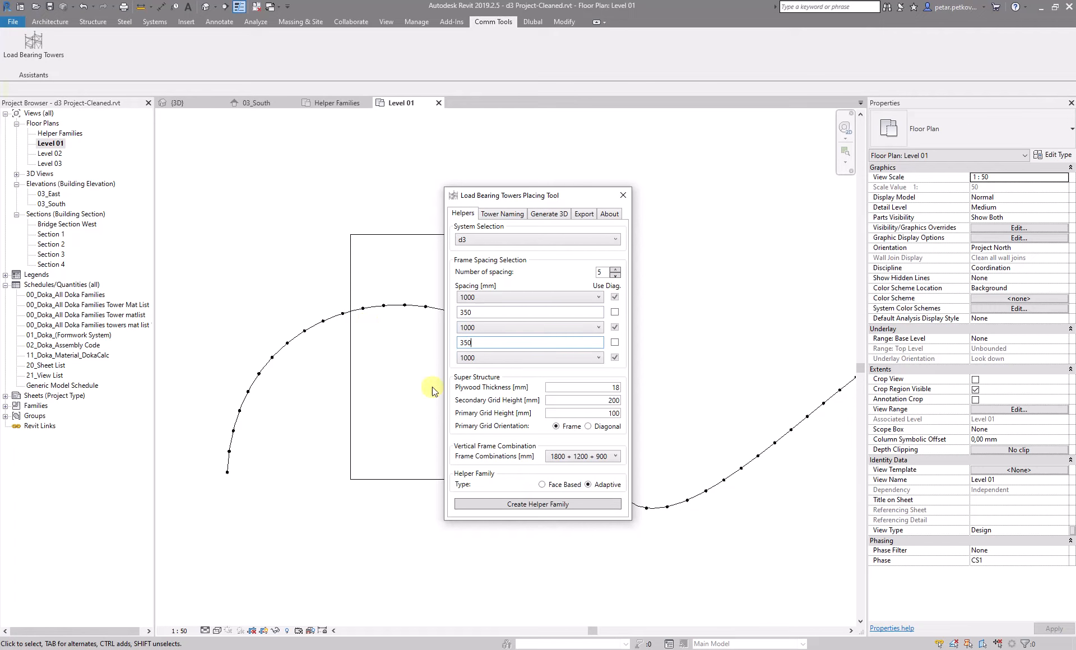
Choose the 900 + All + 900 frame combination and create the adaptive helper family
left_click(584, 457)
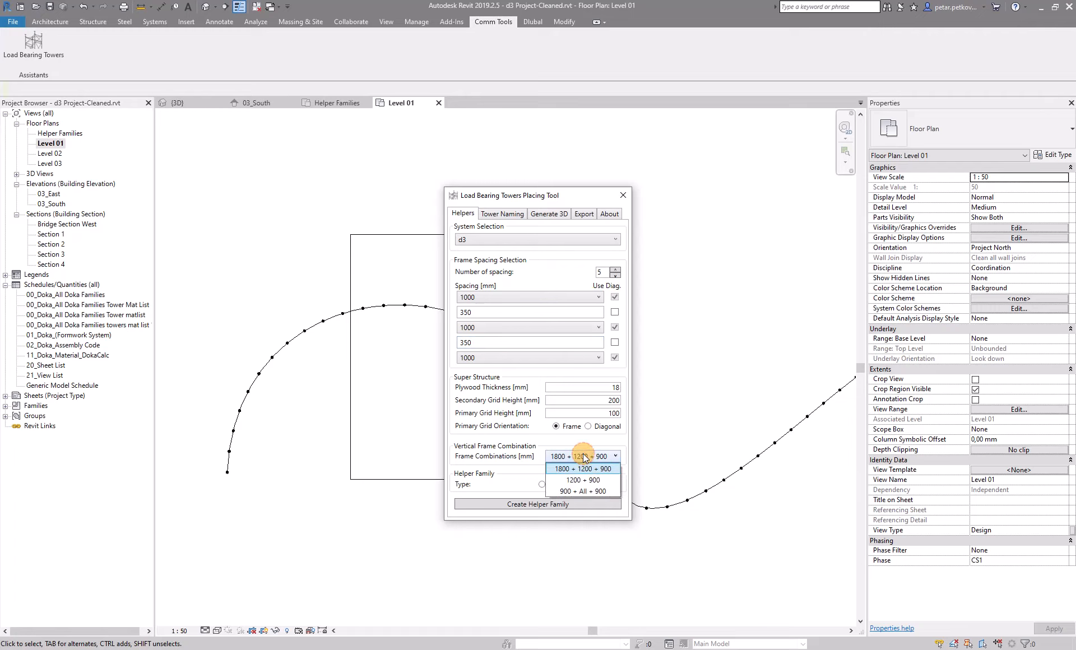
left_click(576, 491)
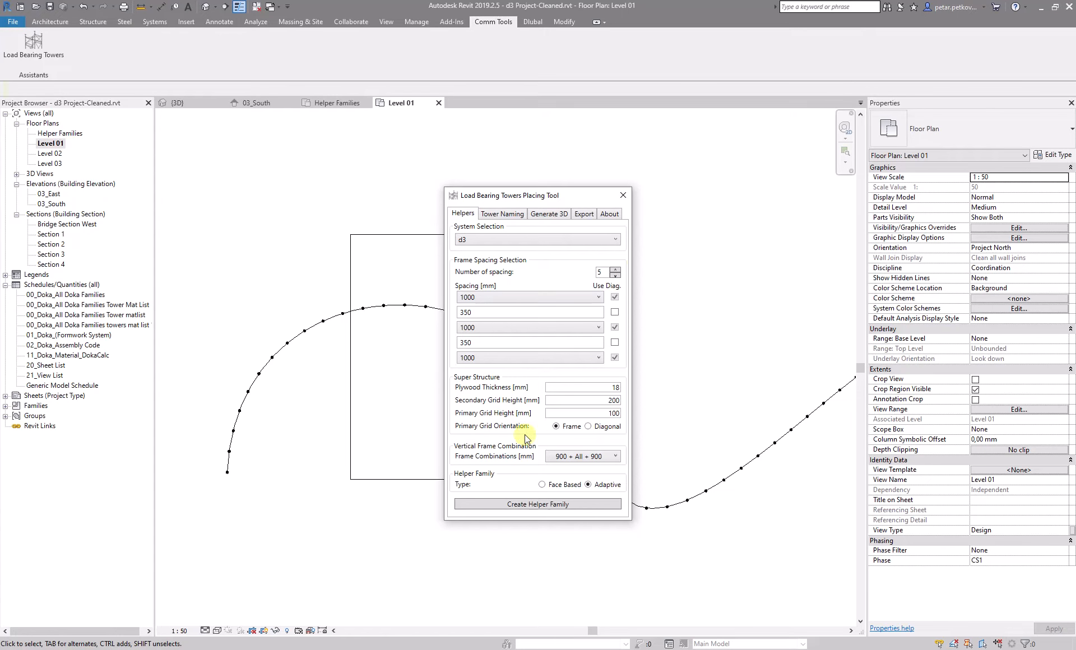
left_click(526, 506)
Place five helper families along the curved path's division points on Level 01
left_click(396, 315)
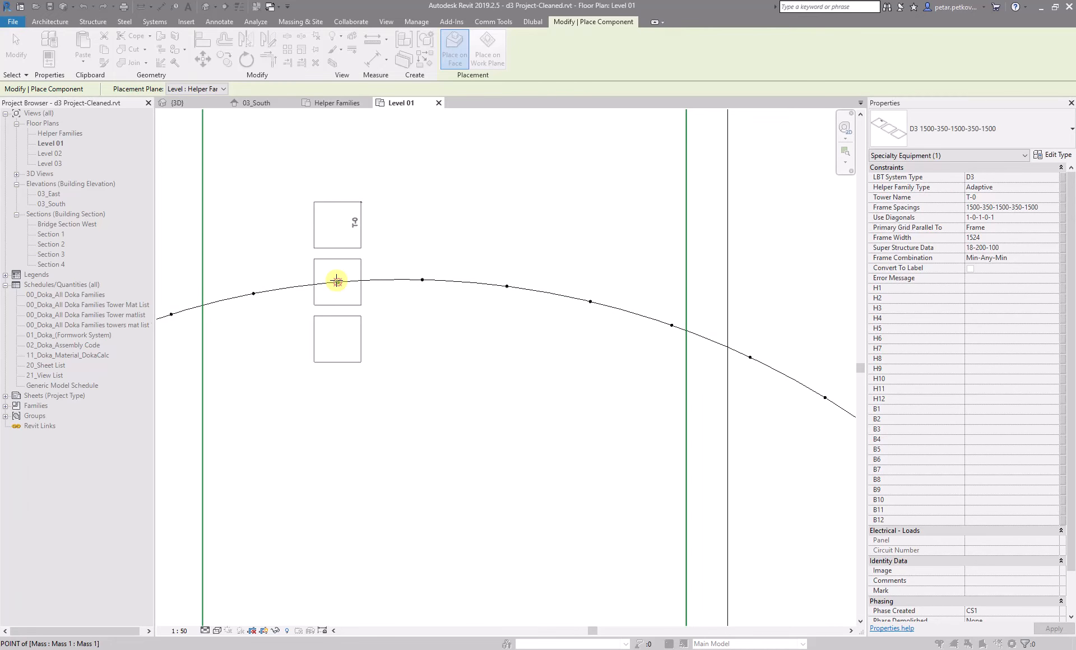
left_click(361, 278)
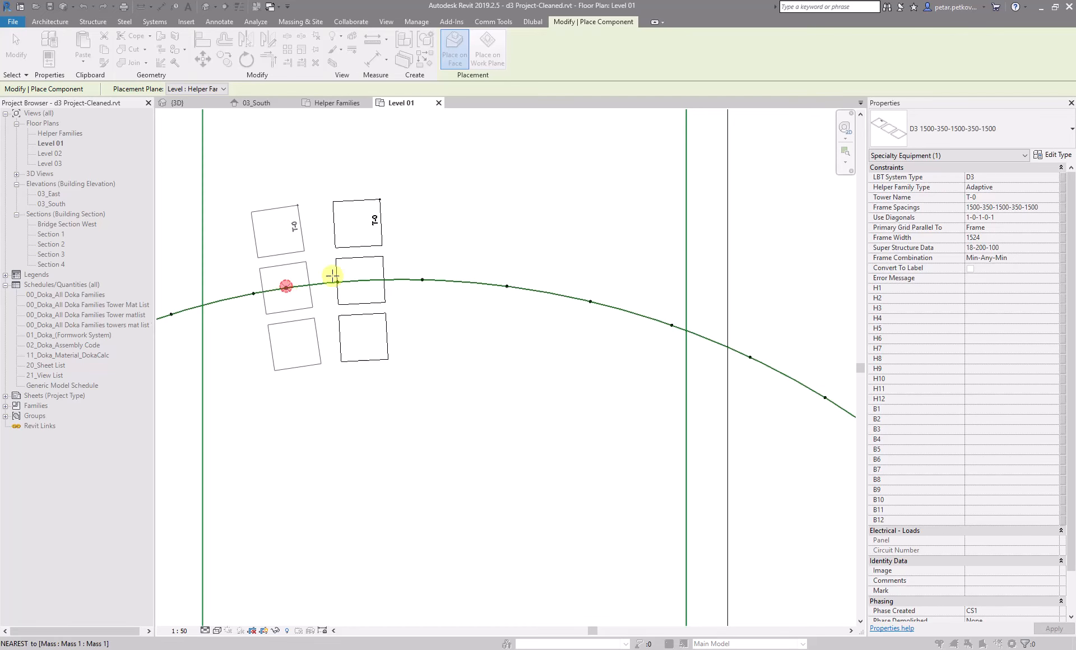
left_click(464, 281)
left_click(574, 299)
left_click(624, 305)
key("Escape")
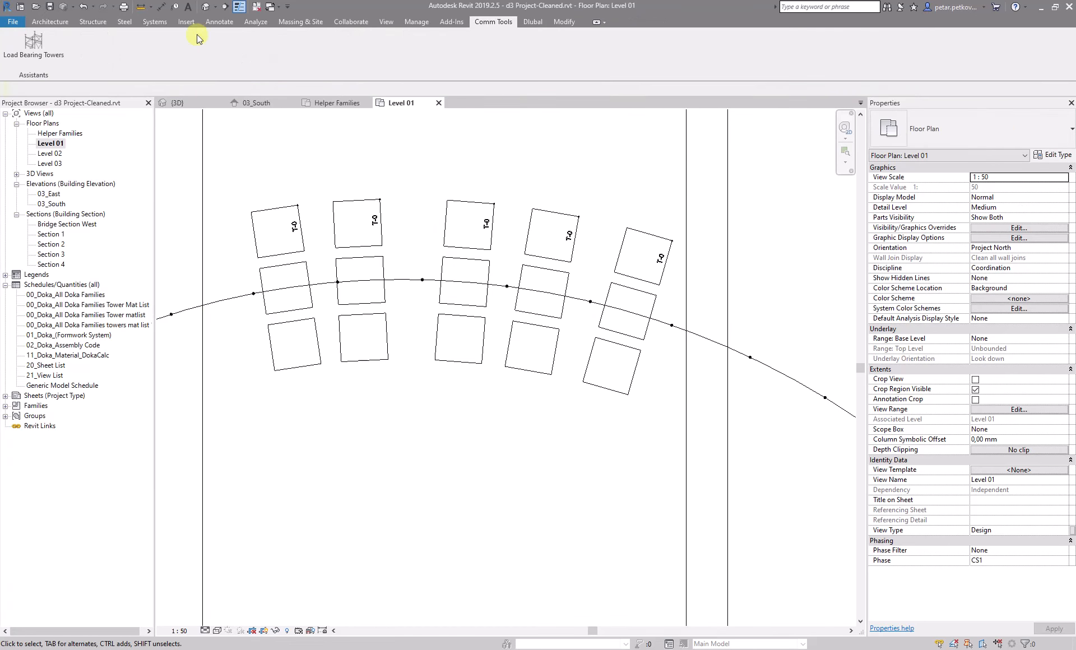
left_click(205, 22)
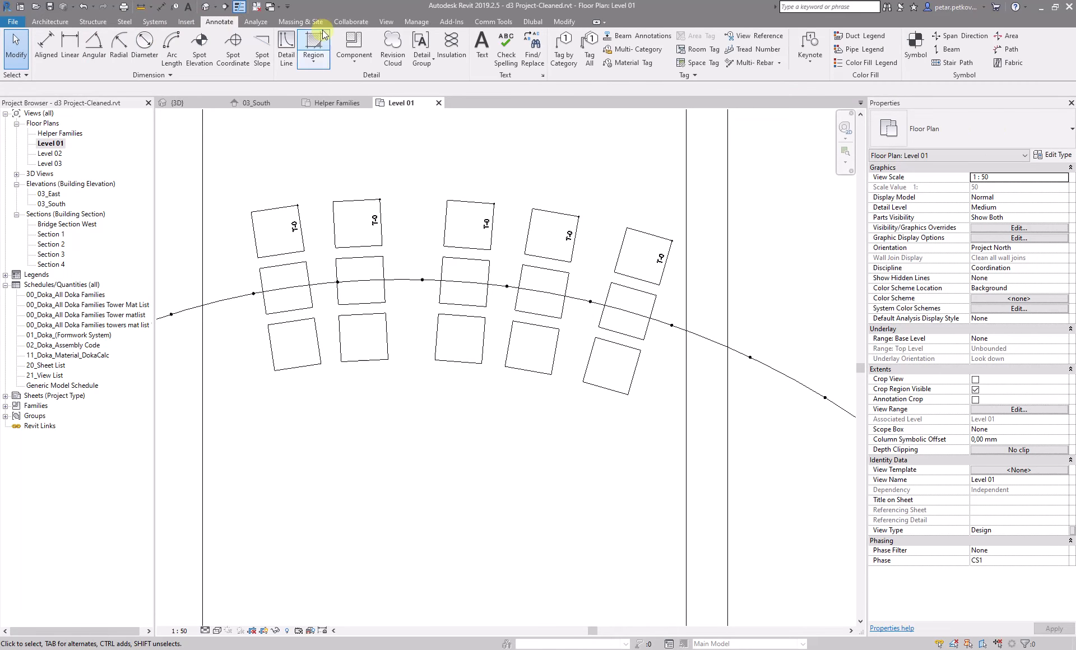
left_click(305, 216)
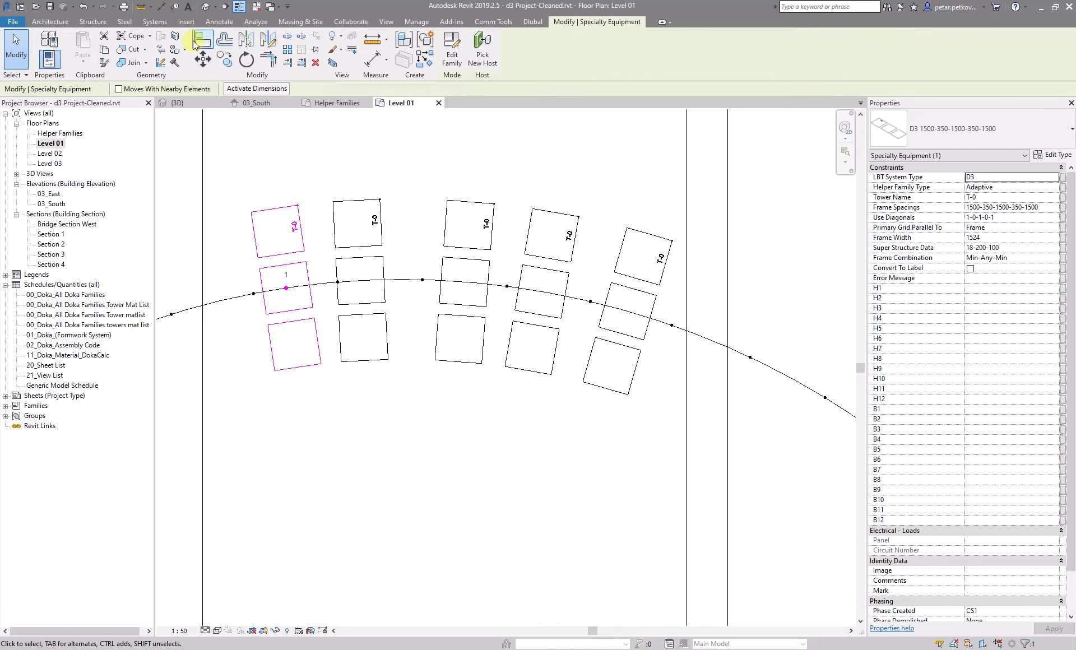
left_click(242, 42)
scroll(263, 296, "up", 2)
left_click(295, 285)
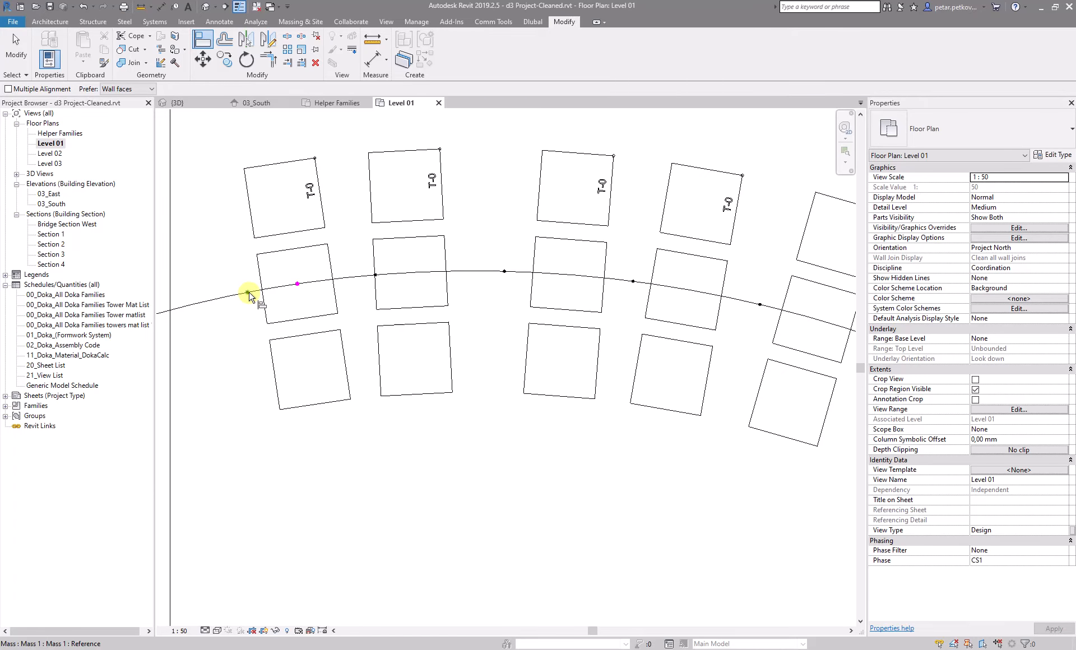
key("Escape")
key("Escape")
Align the placed helper families' points with the curved path's division nodes
left_click(204, 43)
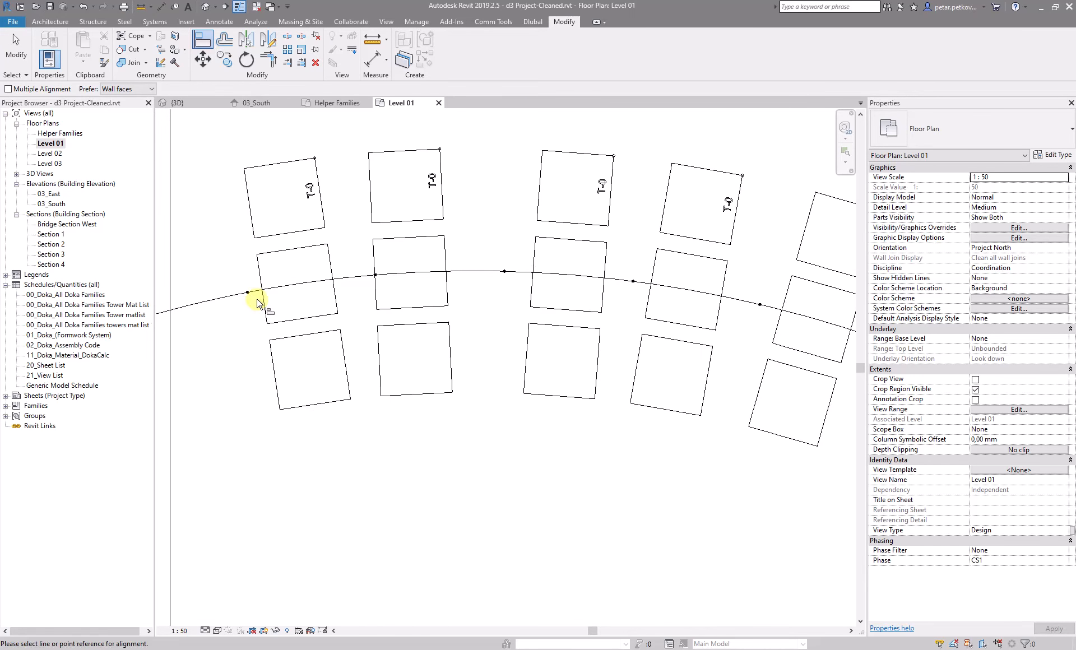
left_click(248, 293)
left_click(297, 284)
left_click(377, 276)
left_click(413, 272)
left_click(505, 271)
left_click(572, 277)
left_click(633, 281)
left_click(687, 296)
left_click(761, 305)
left_click(814, 316)
scroll(744, 312, "down", 4)
key("Escape")
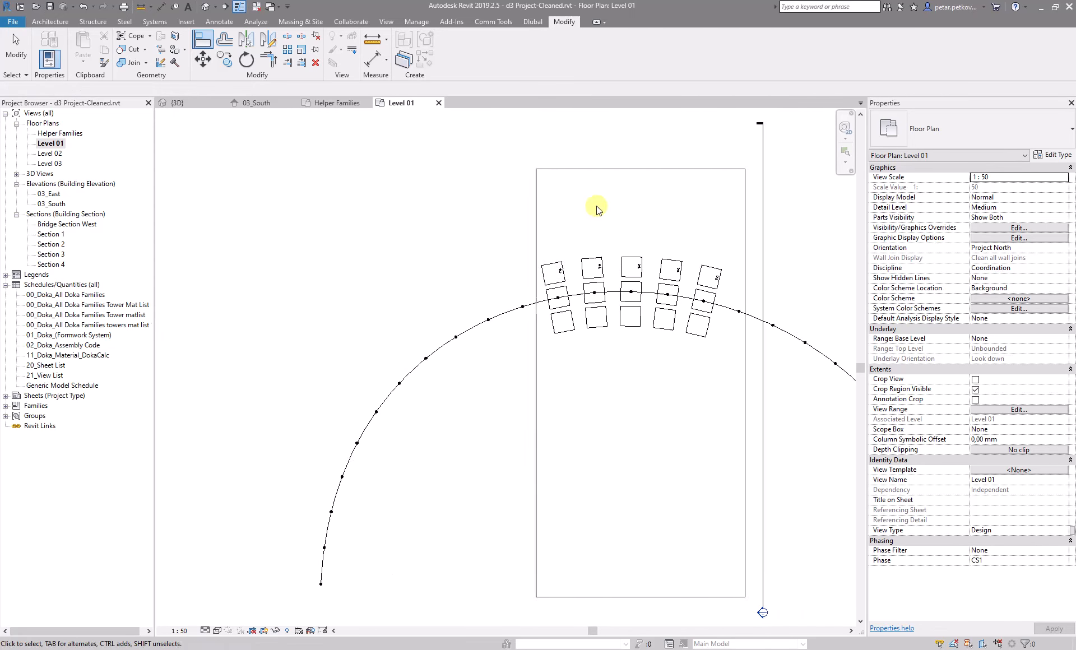
scroll(593, 218, "down", 1)
key("Escape")
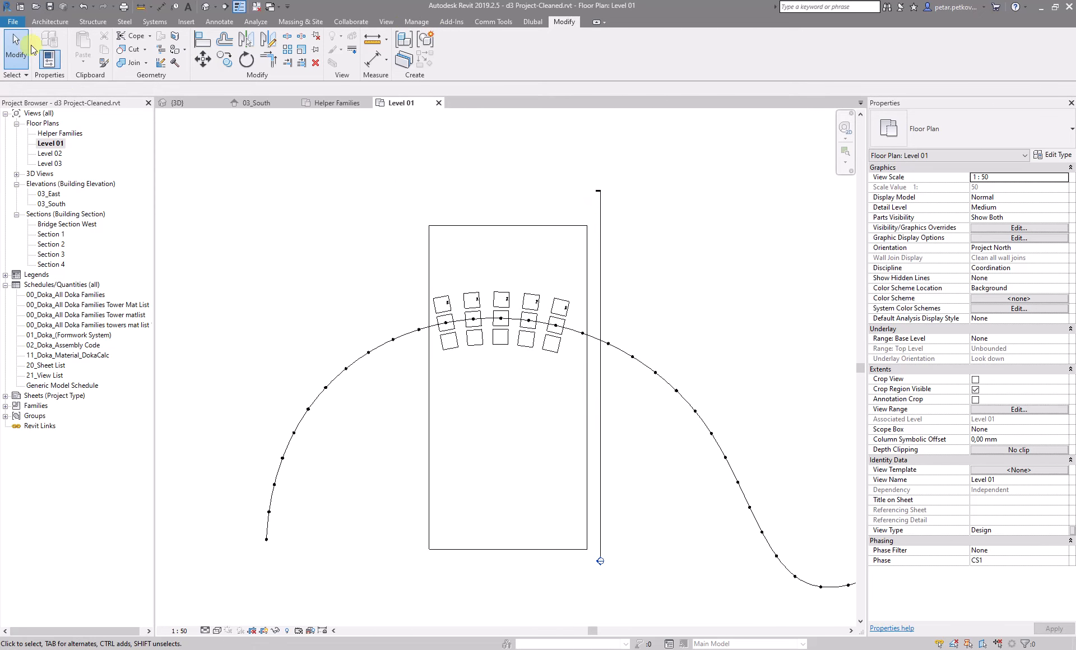
Try to generate 3D towers by selecting the helper families and slab in the Level 01 plan, then inspect a helper family's error message
left_click(489, 23)
left_click(33, 45)
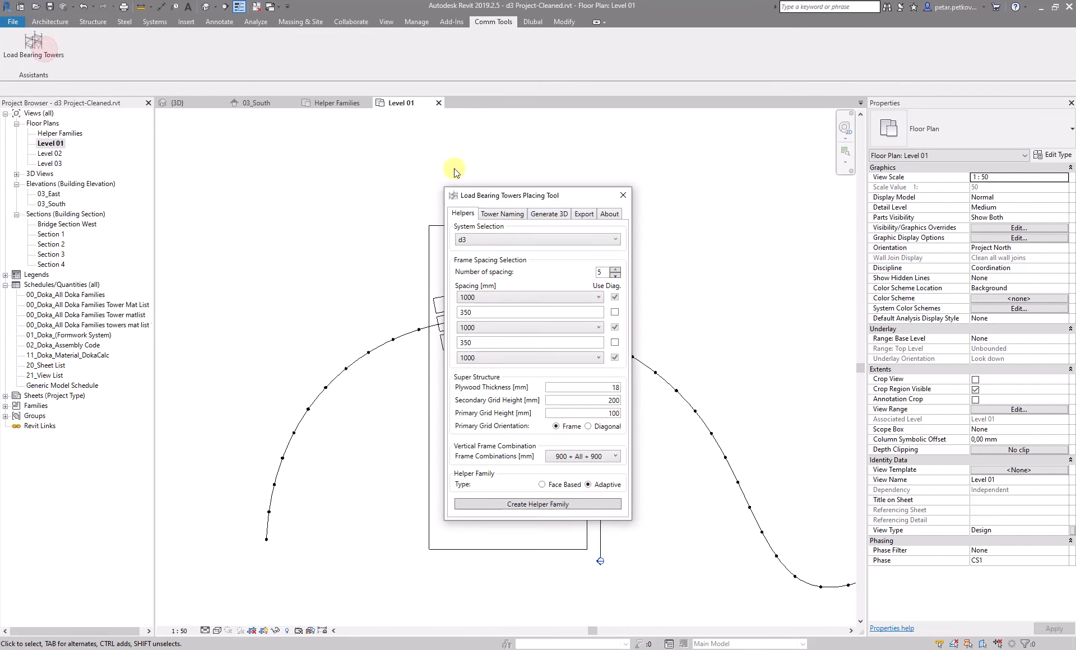
left_click(553, 214)
left_click_drag(571, 174, 436, 386)
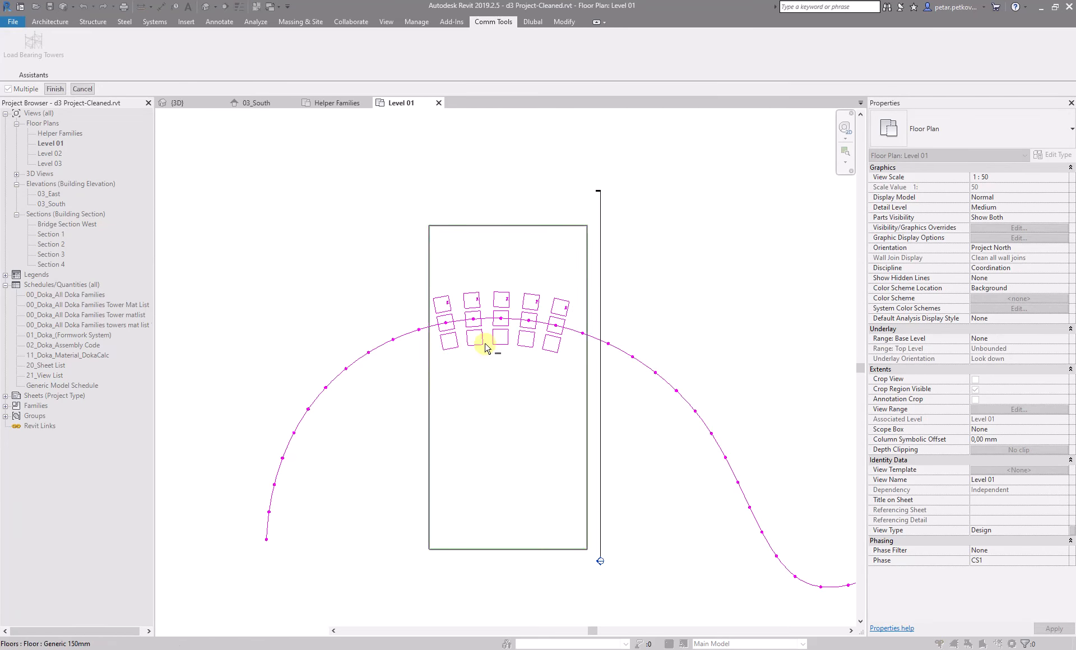
left_click(55, 88)
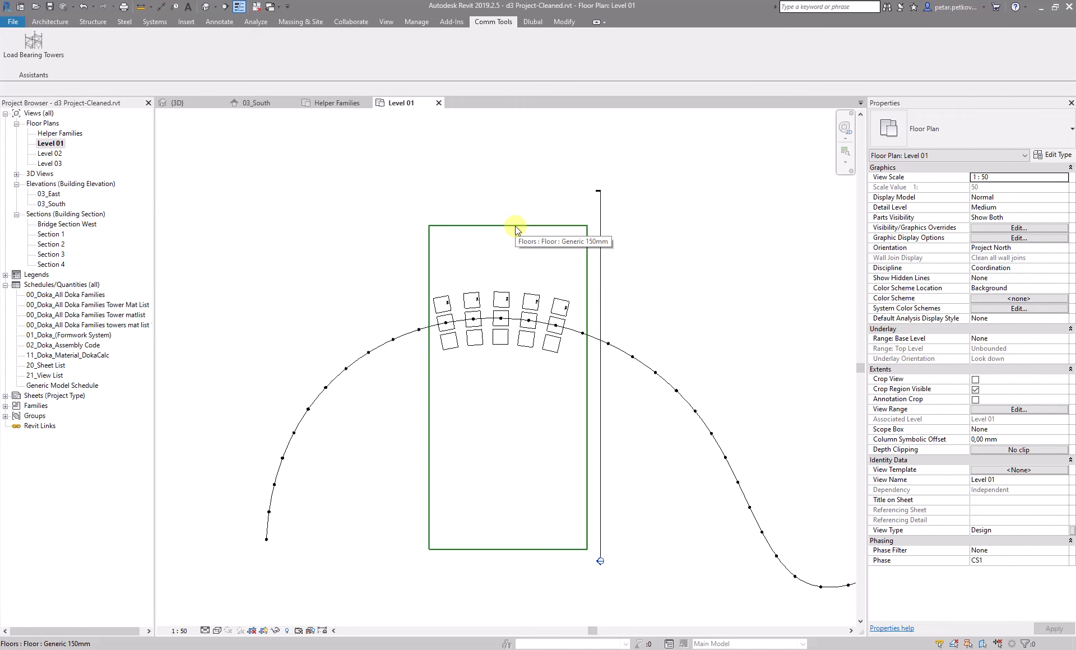
left_click(498, 294)
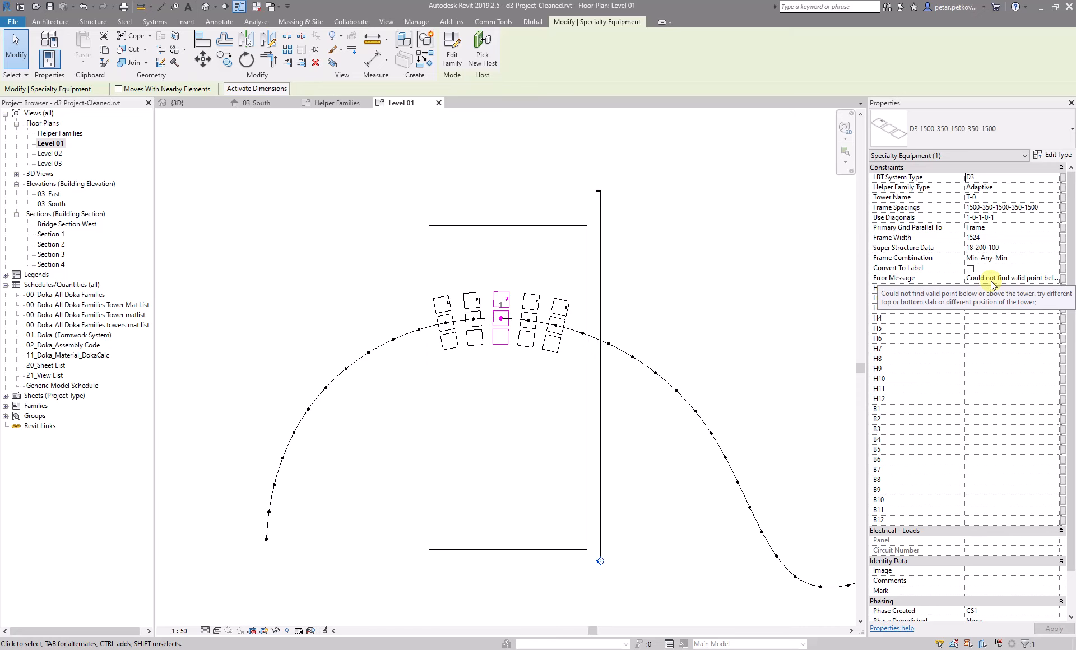
left_click(524, 147)
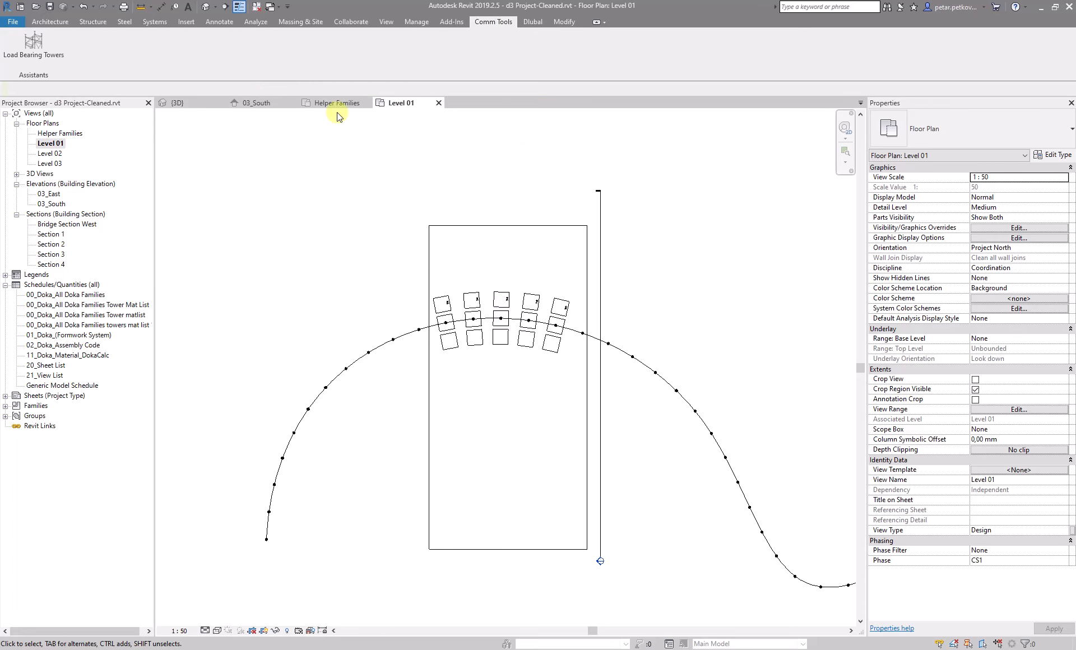
Examine the slabs and helper families in the 3D view, checking the upper floor's properties
left_click(177, 103)
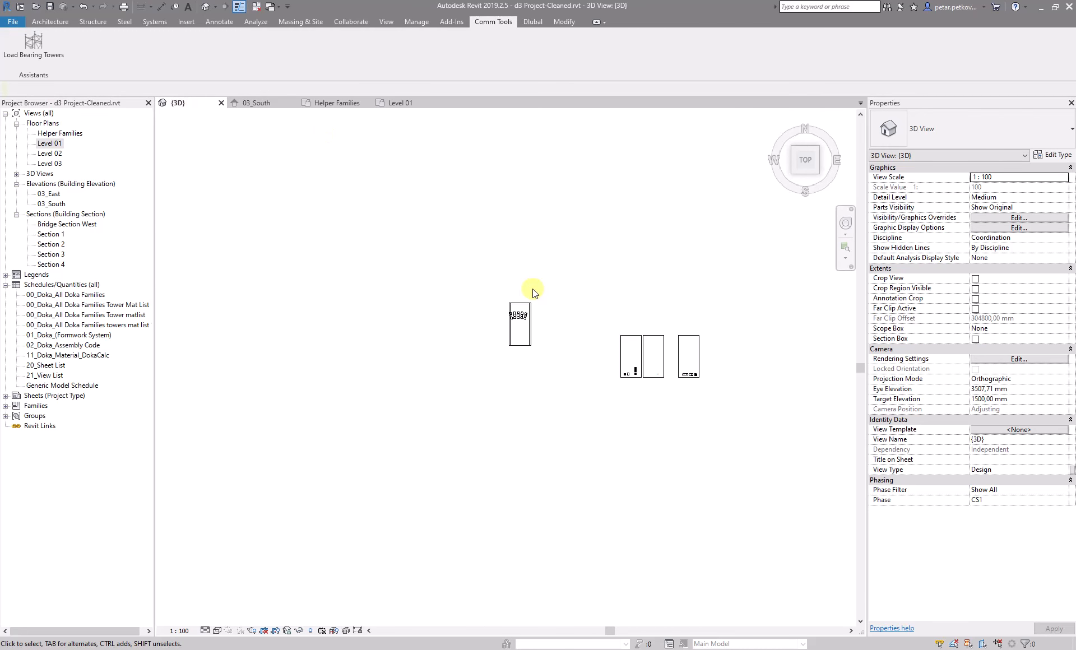
scroll(530, 303, "up", 5)
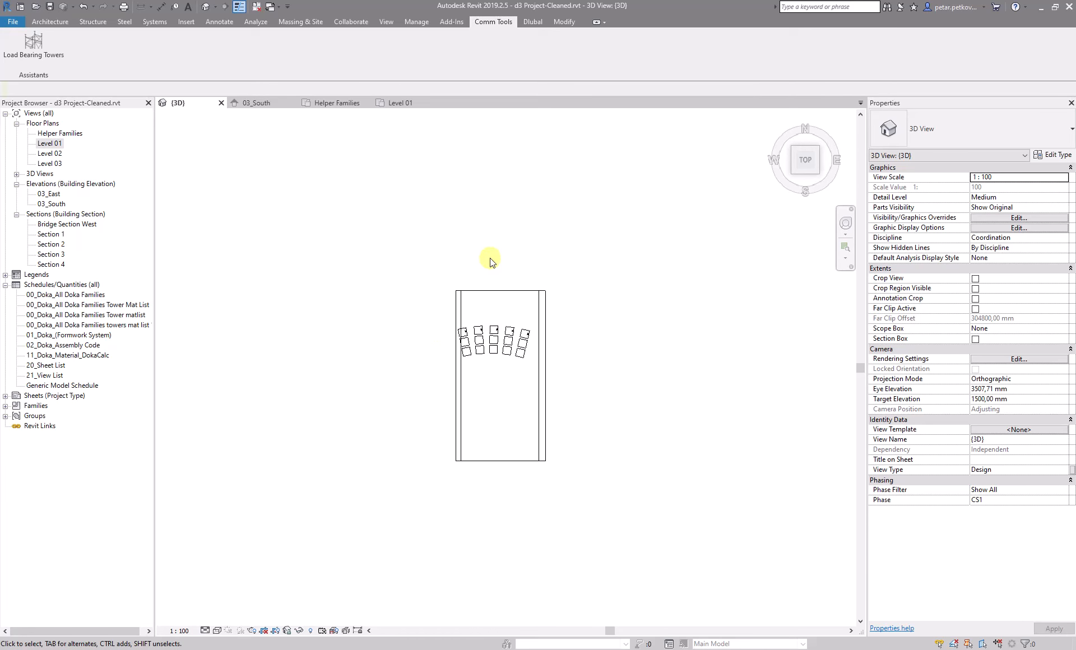
scroll(509, 318, "up", 1)
scroll(451, 347, "up", 3)
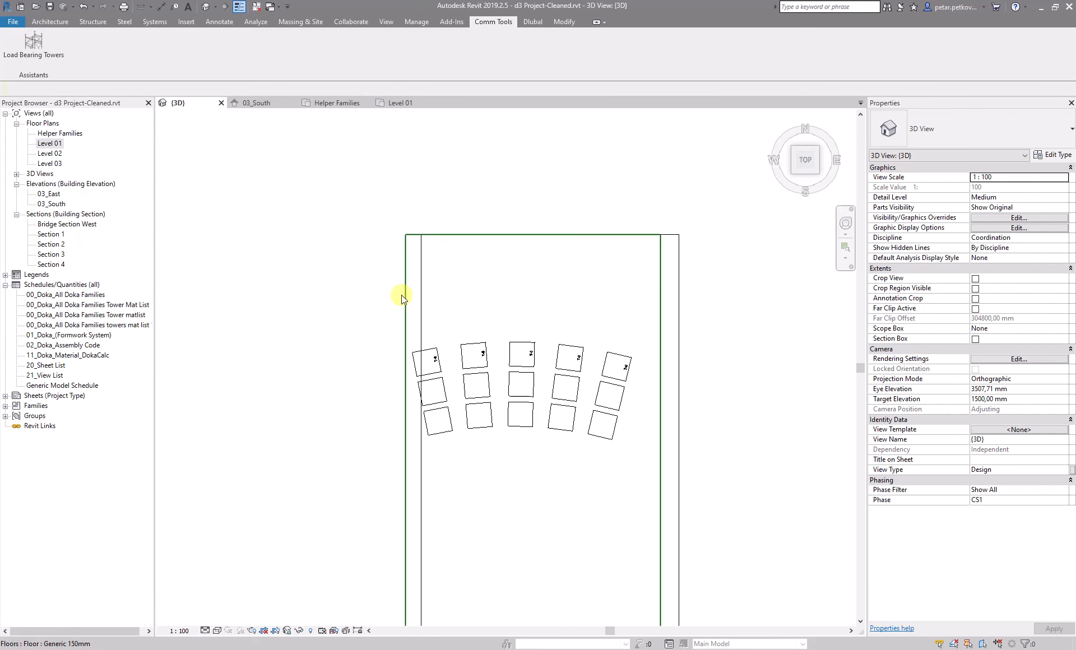
left_click(420, 308)
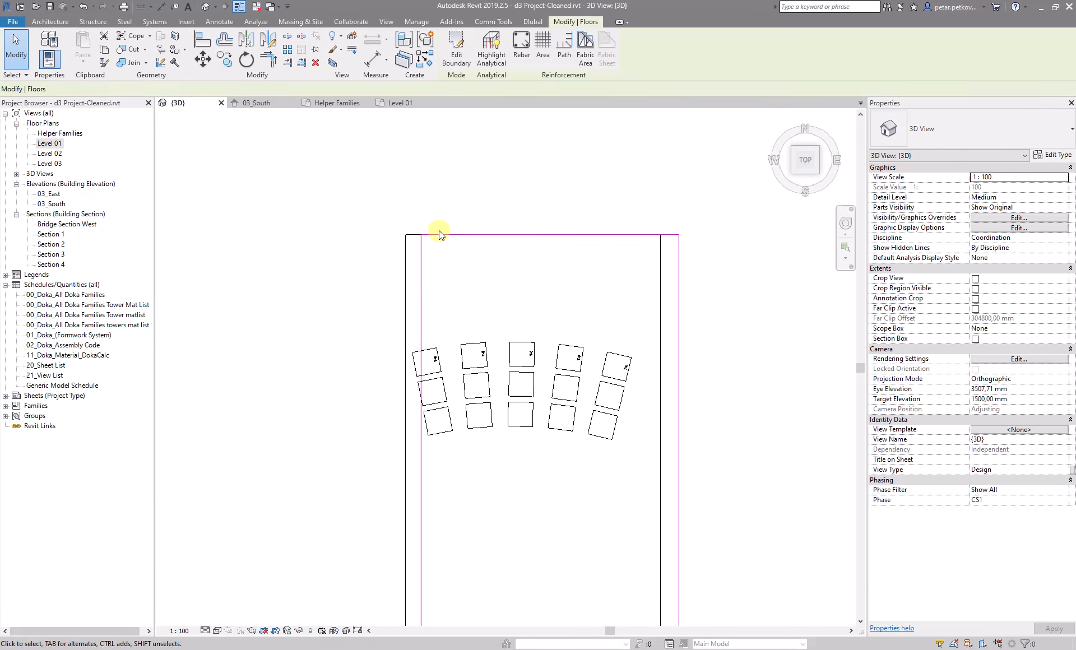
scroll(414, 353, "up", 1)
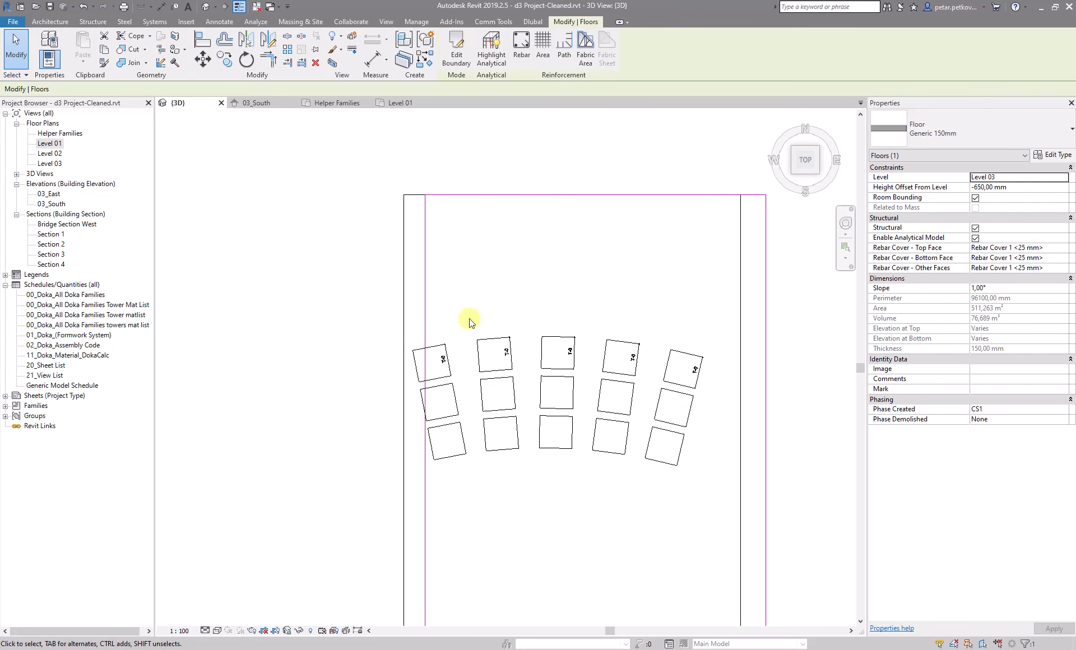
scroll(471, 314, "down", 4)
middle_click_drag(478, 264, 450, 253)
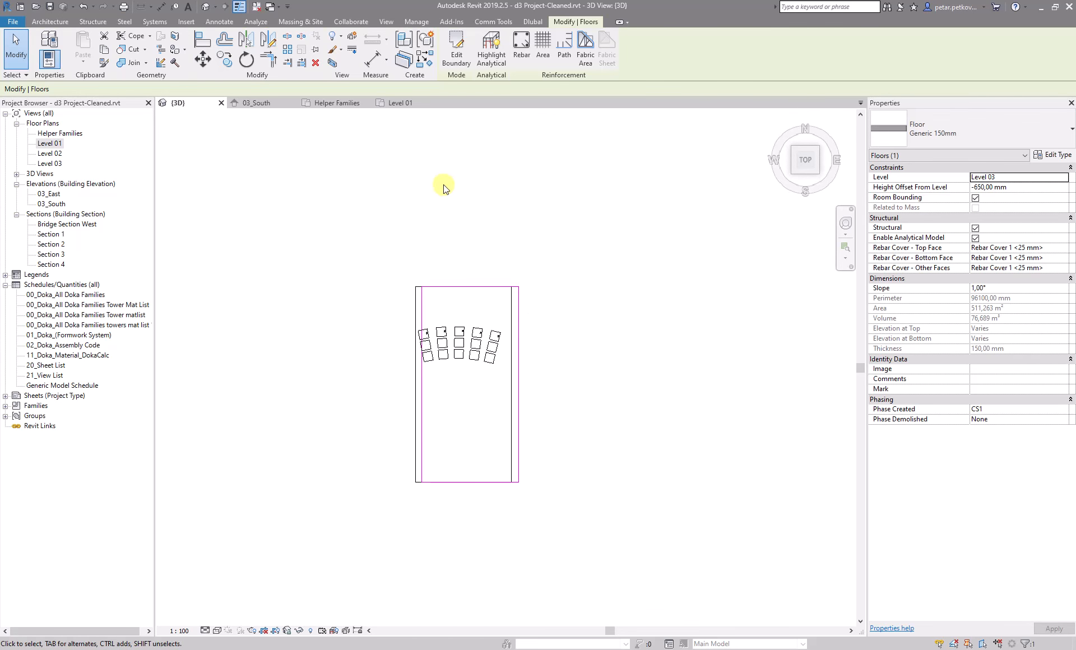
left_click(510, 213)
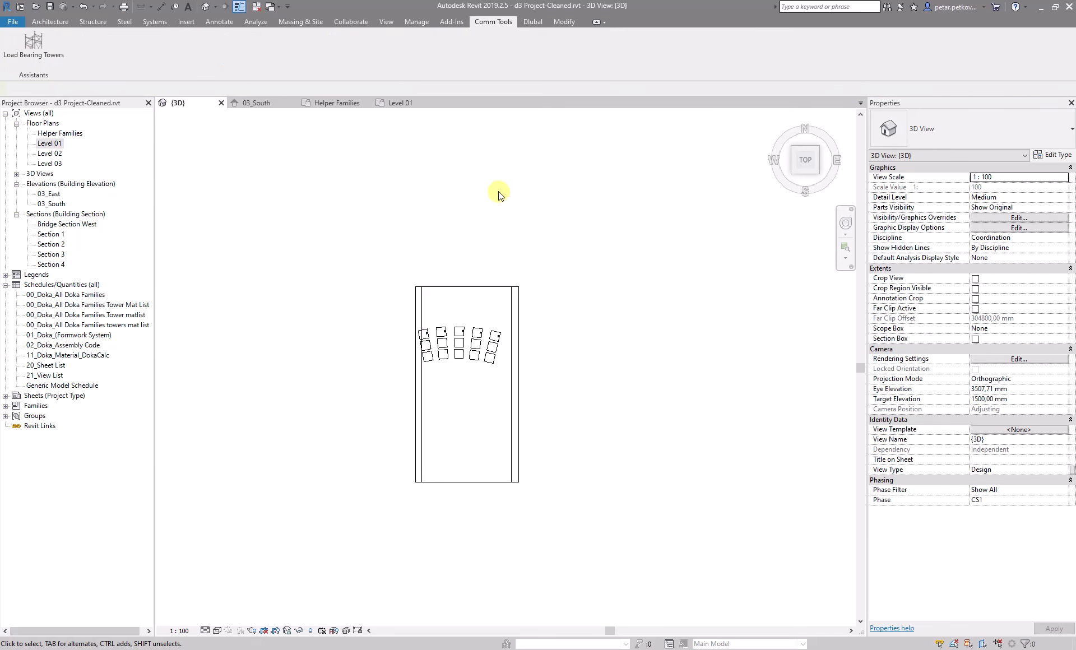
Generate the 3D shoring towers by selecting the helper families with the top and bottom slabs in the 3D view
left_click(532, 239)
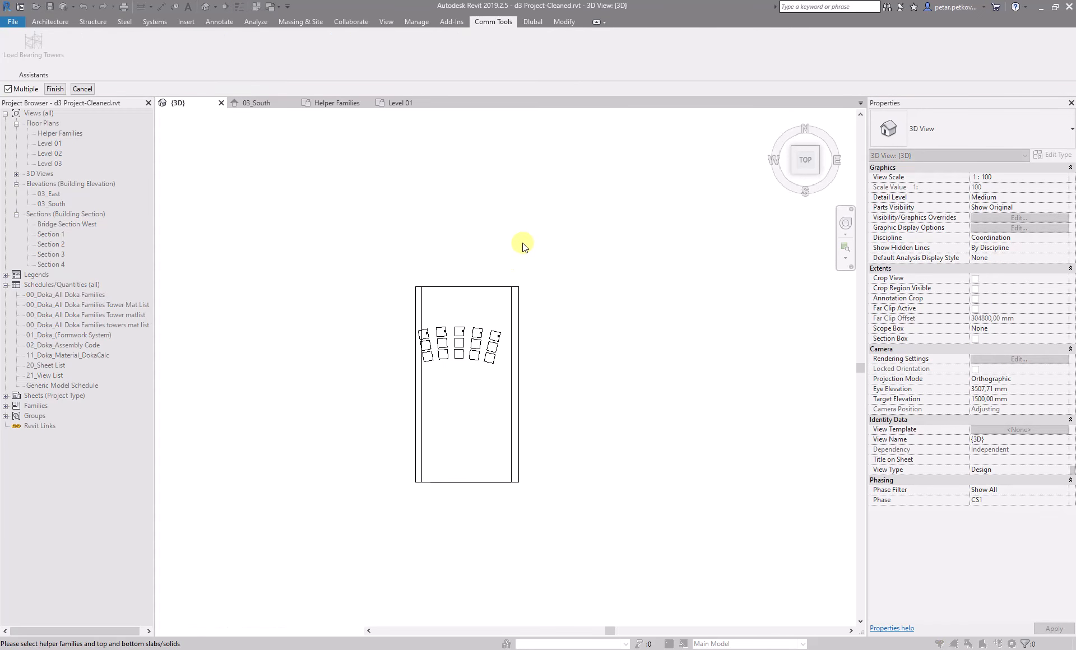
left_click_drag(562, 220, 397, 381)
left_click(54, 89)
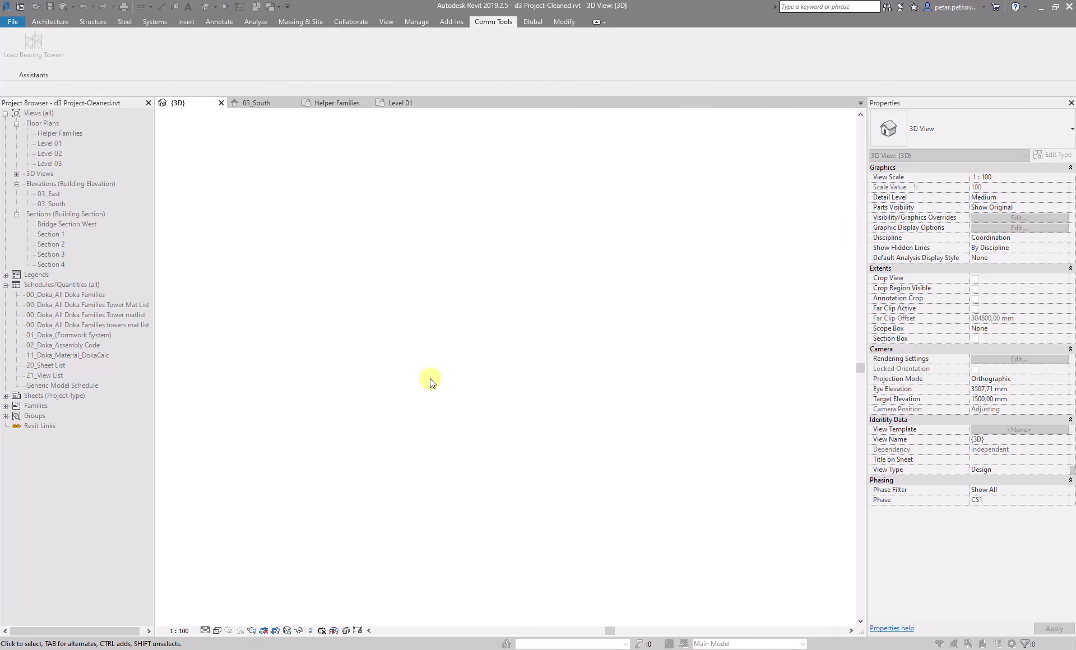
scroll(518, 356, "up", 3)
scroll(391, 320, "down", 3)
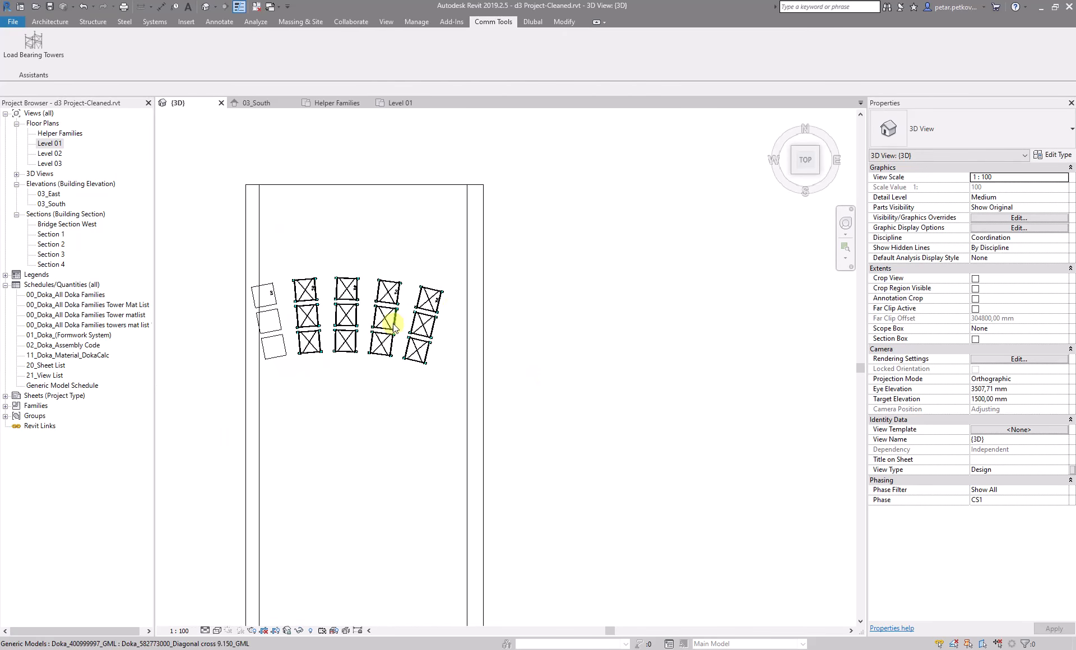
Switch the 3D view to shaded style and orbit around the generated towers
middle_click_drag(432, 455, 512, 436, "shift")
scroll(521, 437, "up", 2)
key("s")
key("d")
mouse_move(635, 547)
middle_mouse_down()
mouse_move(635, 384)
mouse_move(697, 353)
middle_mouse_up()
scroll(697, 353, "down", 3)
middle_click_drag(600, 448, 600, 250)
scroll(546, 359, "up", 3)
middle_click_drag(596, 437, 532, 426, "shift")
scroll(388, 227, "down", 3)
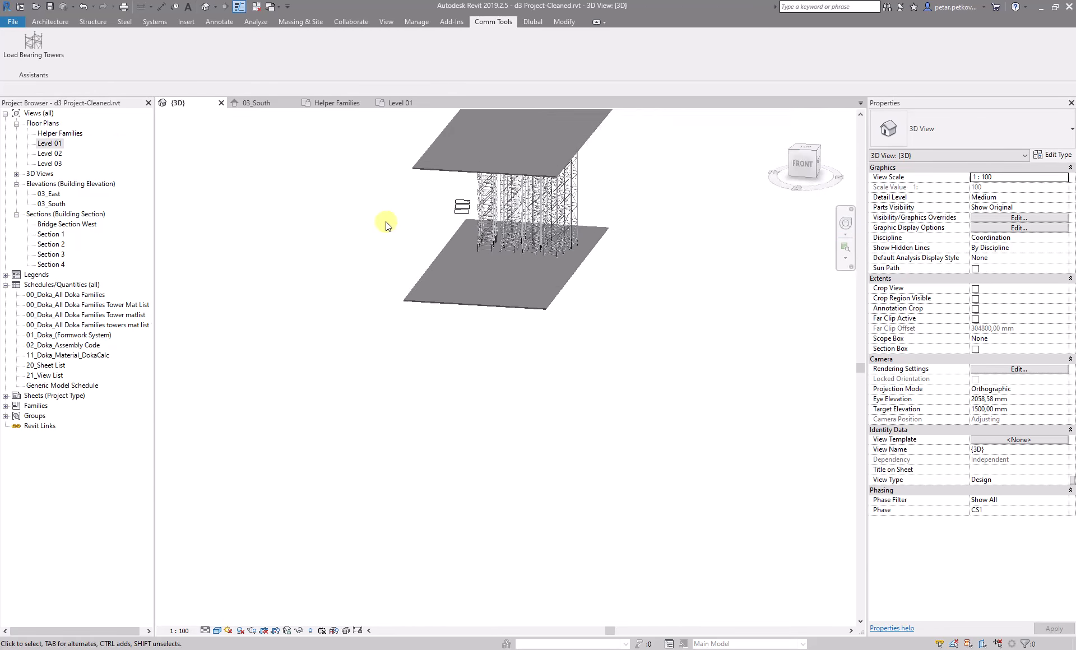
middle_click_drag(387, 225, 291, 367)
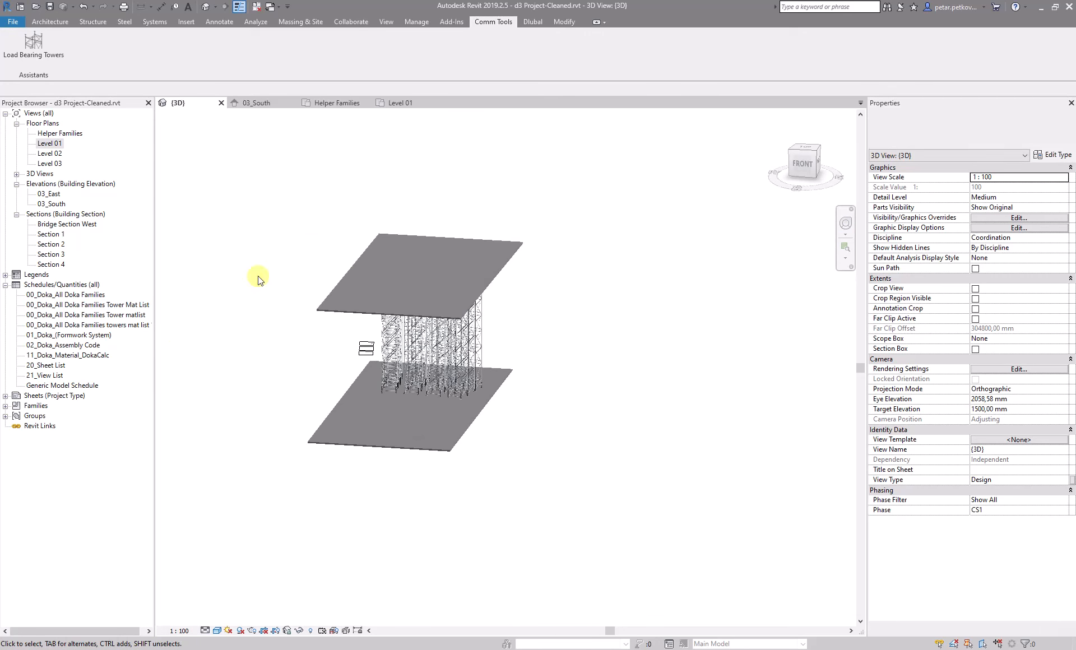
Open the Bridge Section West view and set it to shaded style to examine the towers
double_click(50, 225)
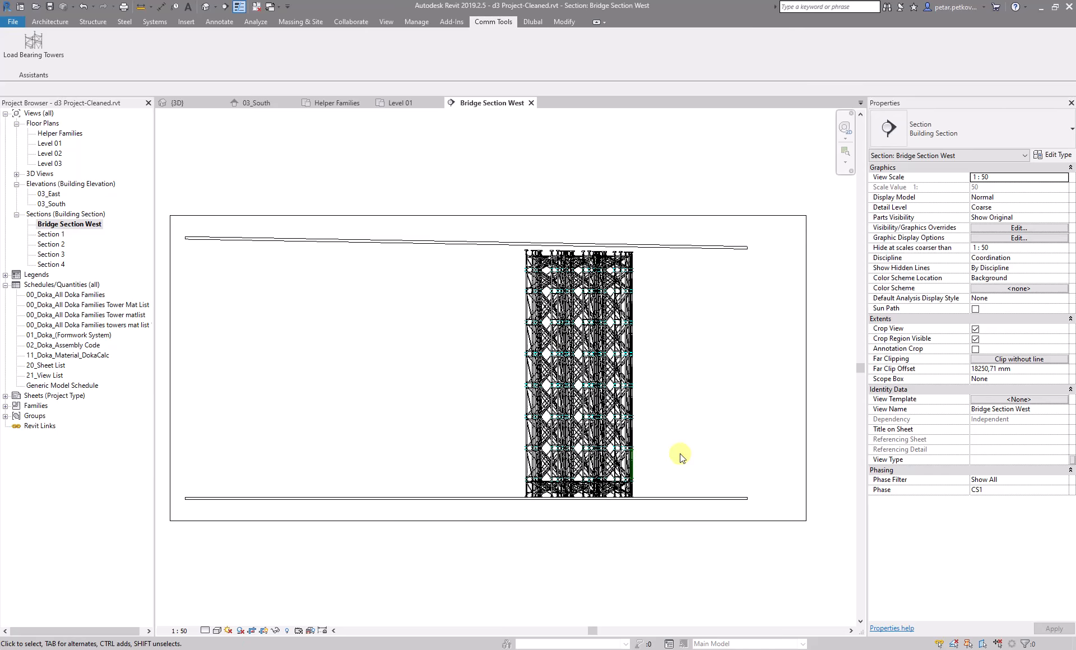
scroll(721, 392, "up", 2)
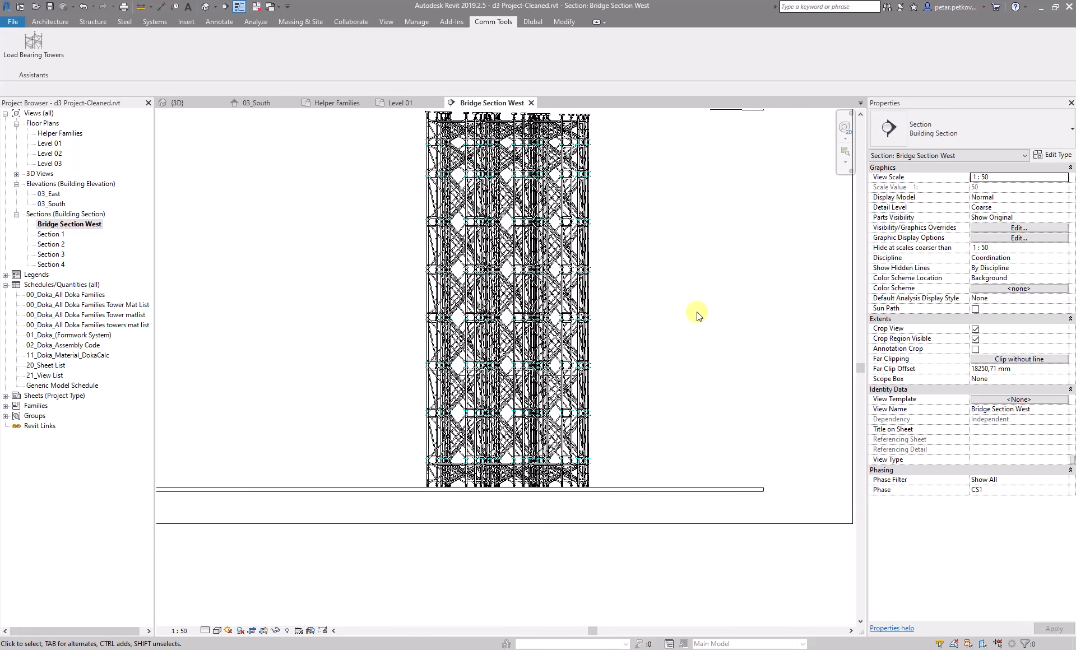
scroll(672, 273, "down", 2)
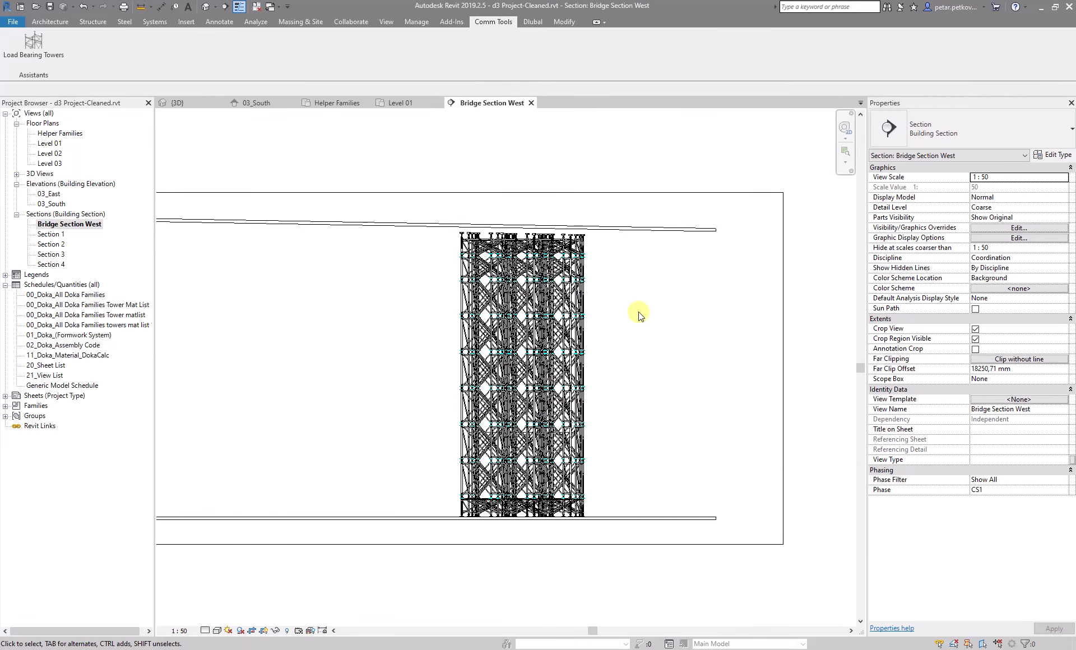
scroll(539, 227, "up", 4)
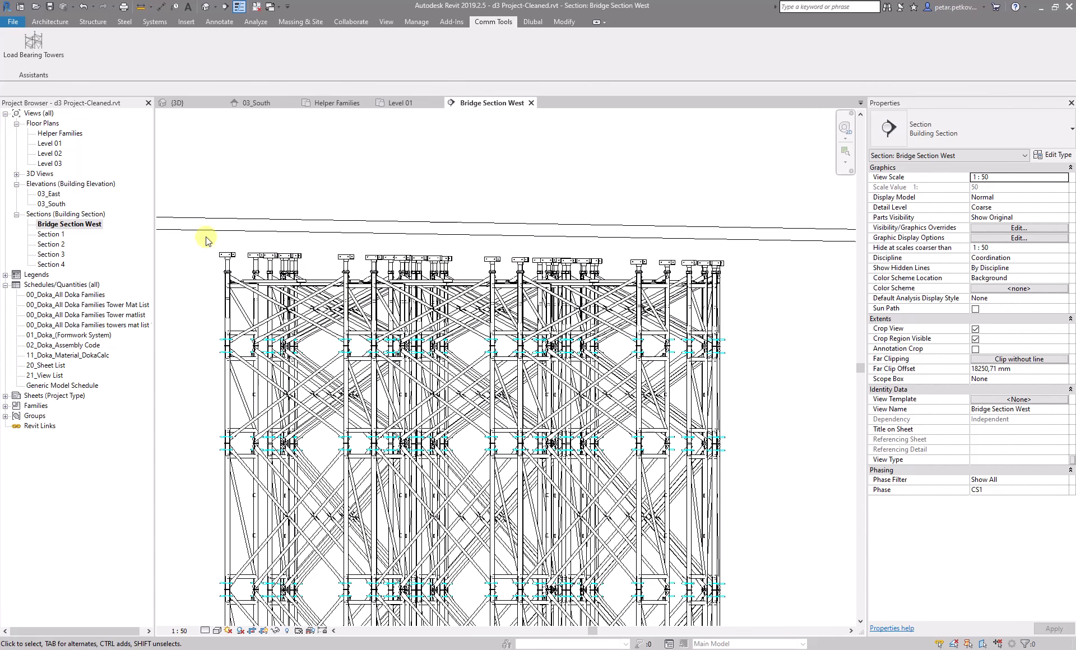
scroll(623, 415, "down", 1)
middle_click_drag(623, 415, 477, 217)
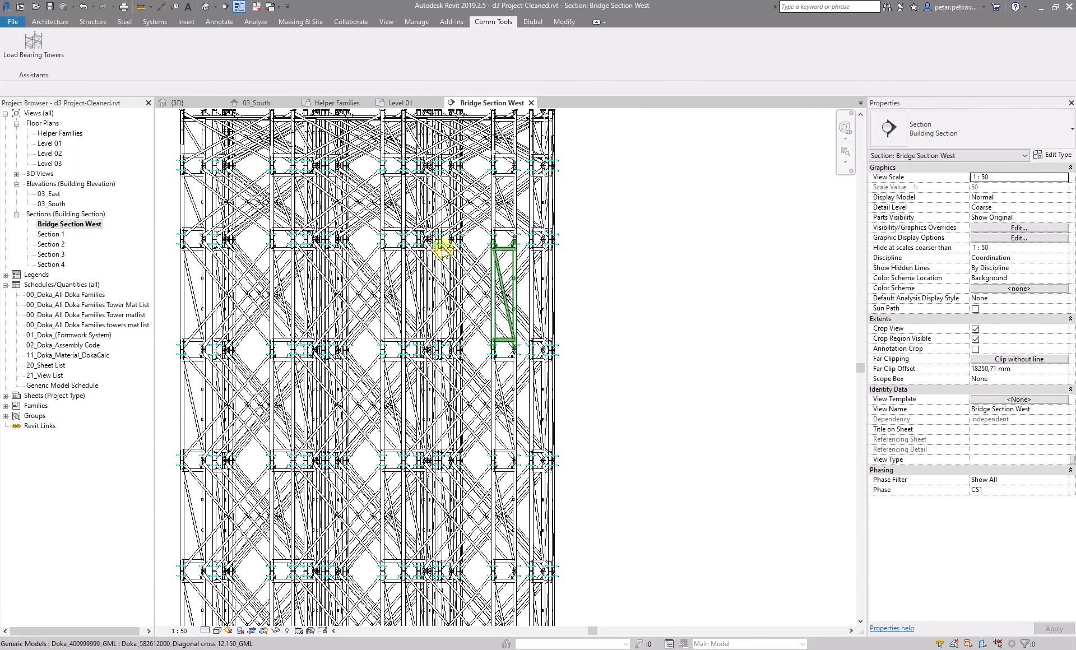
scroll(441, 250, "down", 2)
key("s")
key("d")
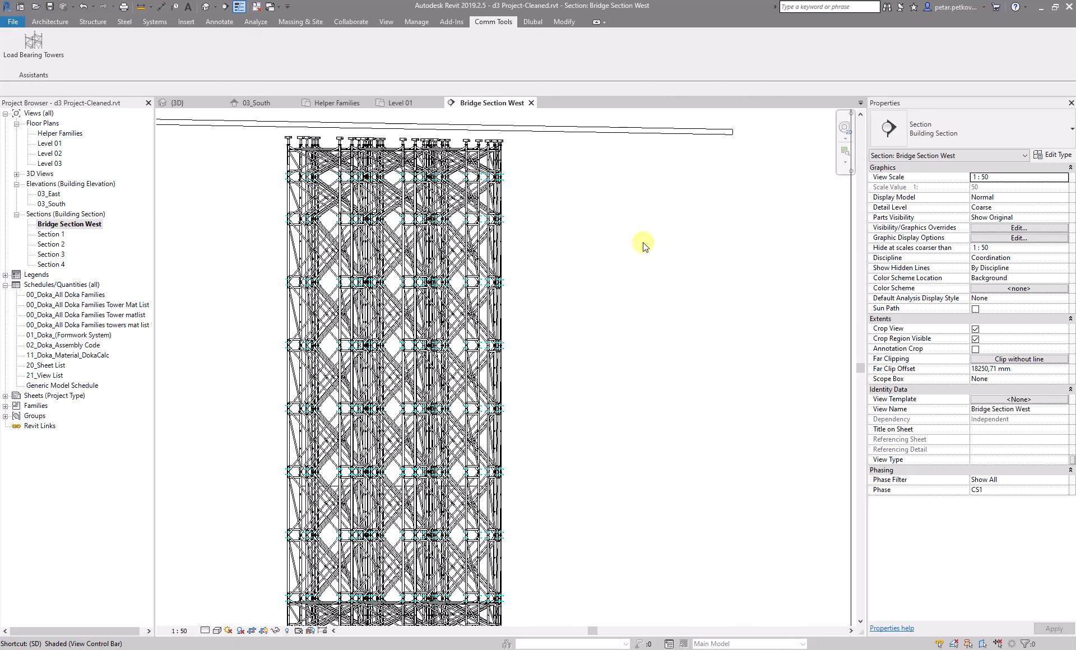
key("s")
key("d")
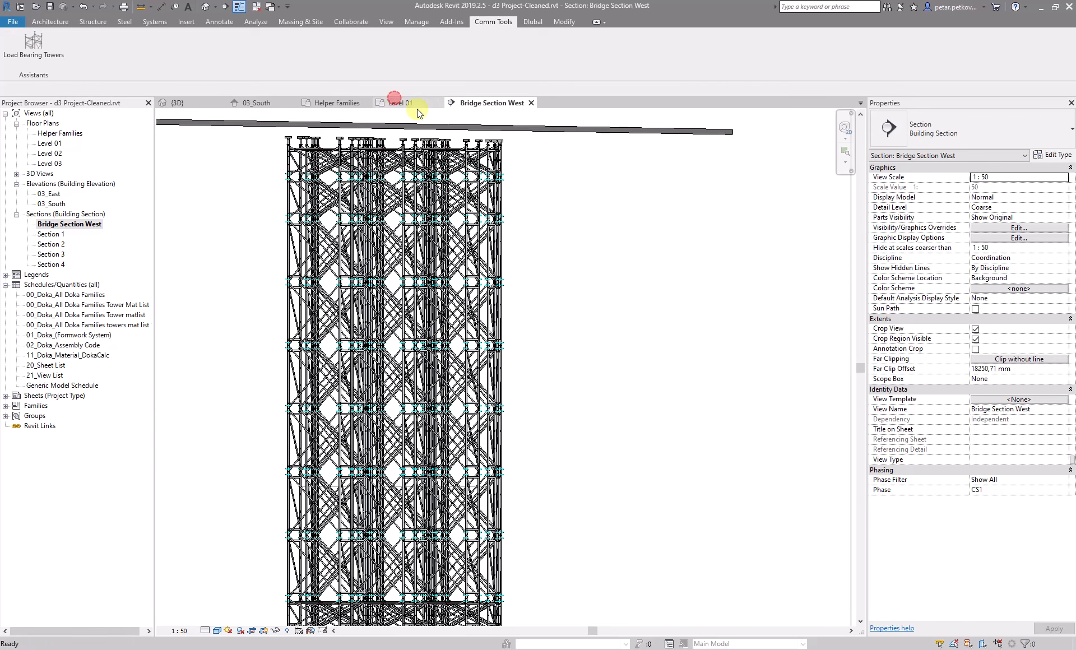
Examine the generated towers in the Level 01 floor plan
left_click(394, 102)
left_click(462, 103)
scroll(473, 236, "up", 3)
scroll(720, 461, "down", 3)
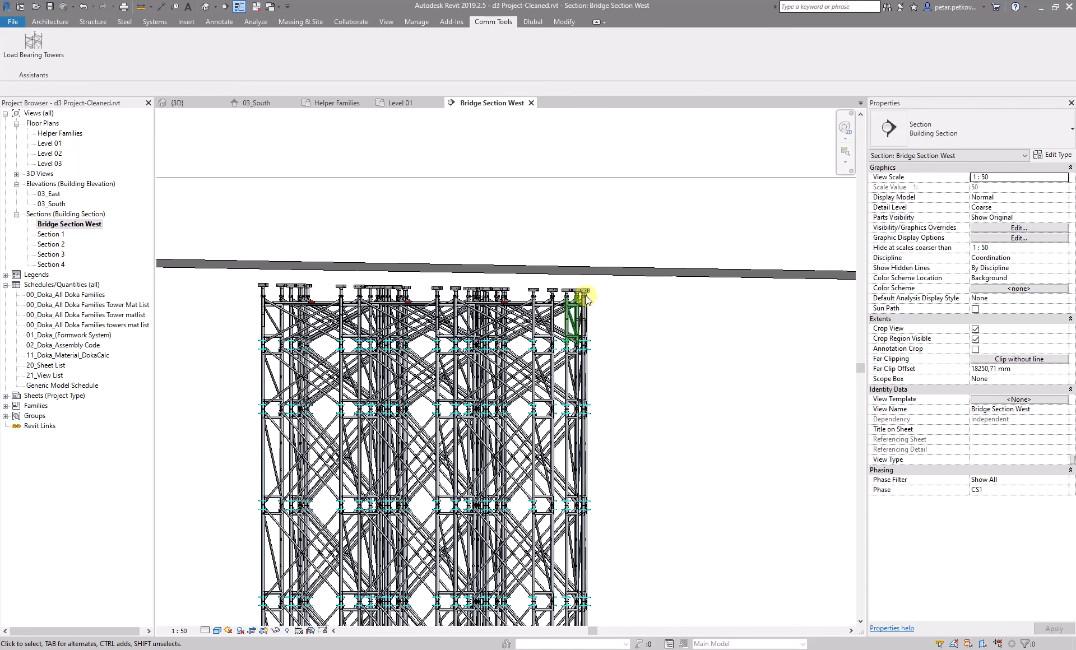
left_click(401, 104)
scroll(455, 187, "down", 4)
scroll(543, 288, "up", 3)
scroll(537, 303, "down", 2)
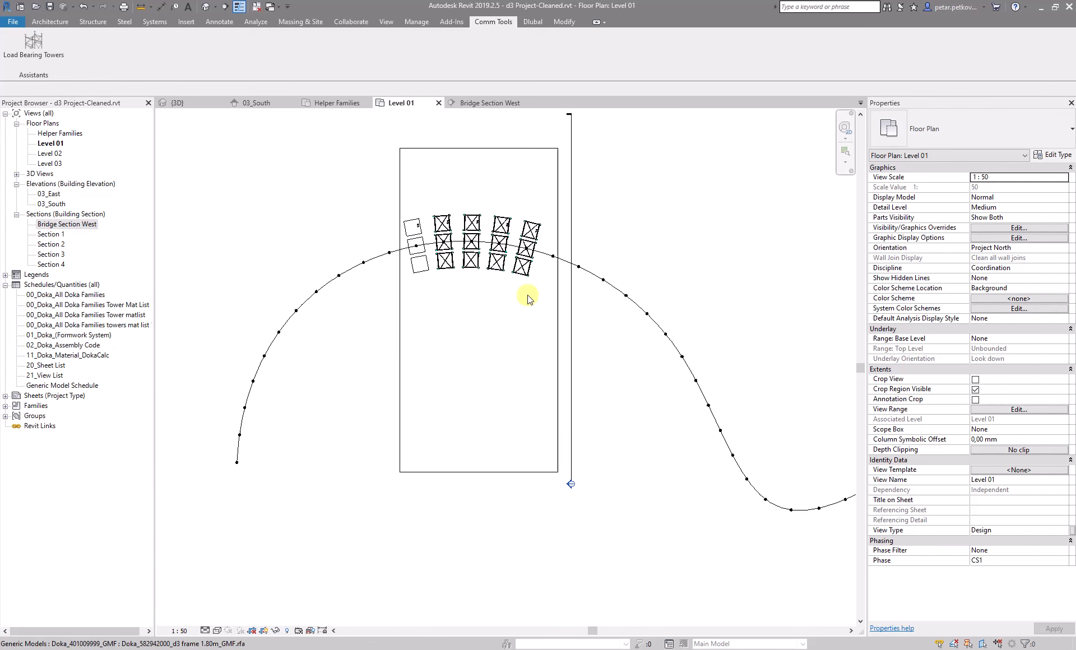
middle_click_drag(511, 270, 508, 301)
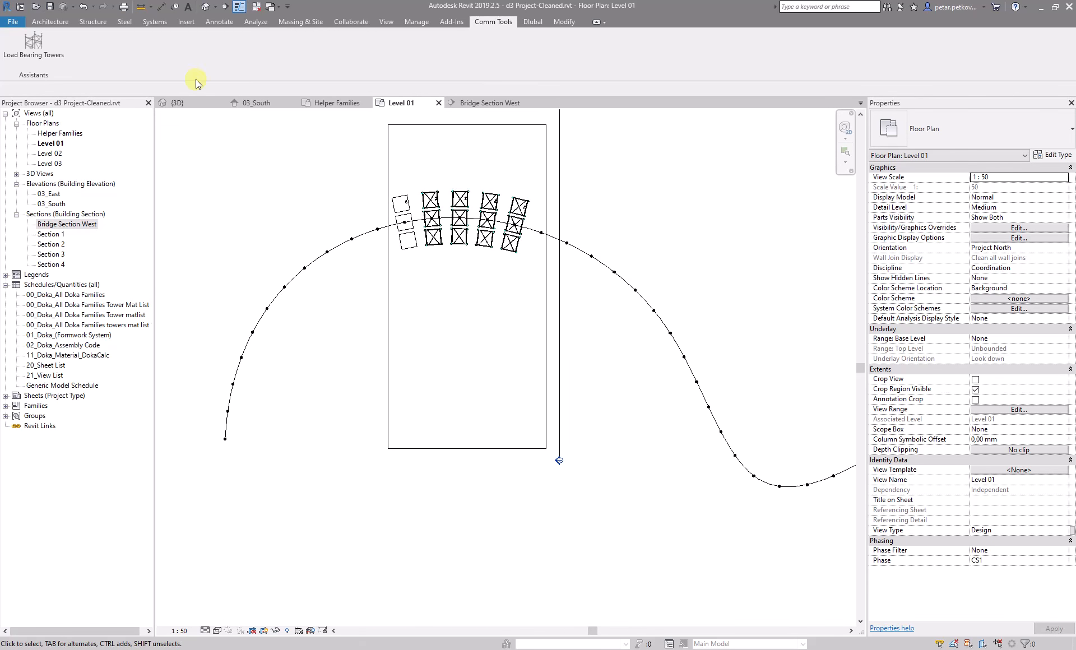
Orbit the 3D view around the towers and switch it to the top view
left_click(190, 102)
middle_click_drag(412, 280, 449, 266, "shift")
scroll(474, 405, "up", 5)
middle_click_drag(480, 408, 741, 265, "shift")
scroll(650, 360, "down", 2)
middle_click_drag(757, 372, 717, 439, "shift")
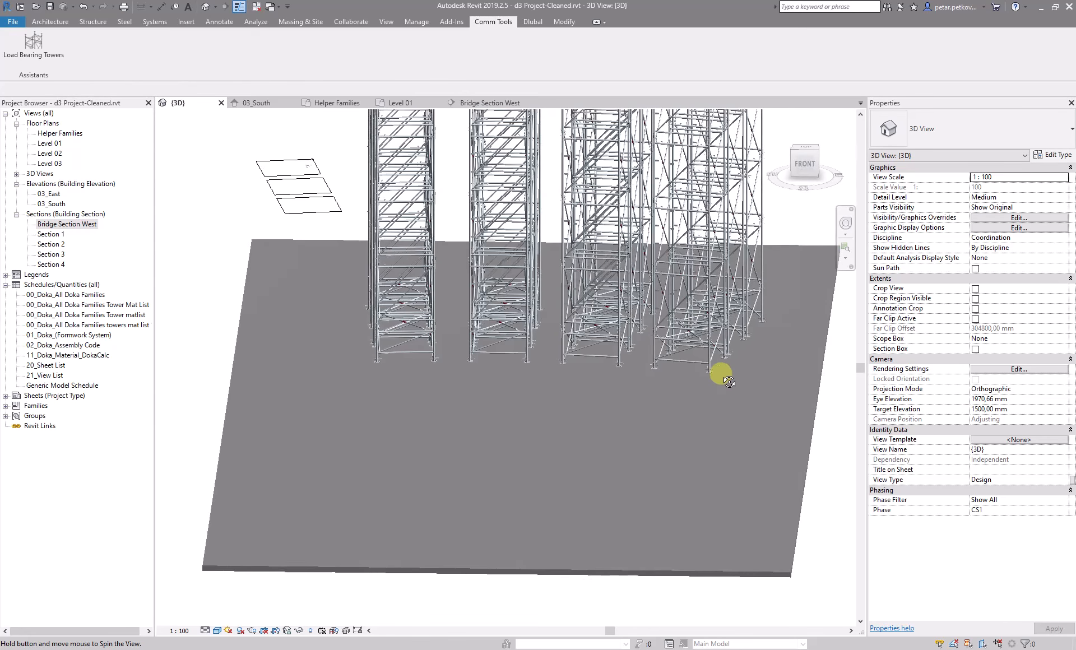
scroll(603, 336, "down", 3)
scroll(528, 367, "down", 2)
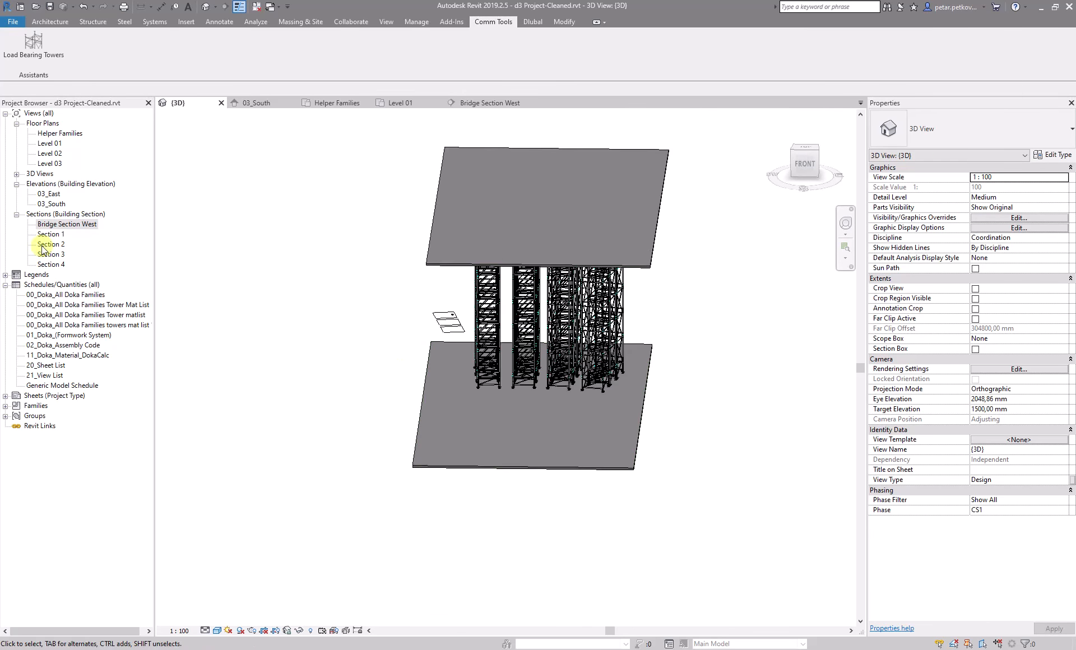
left_click(803, 150)
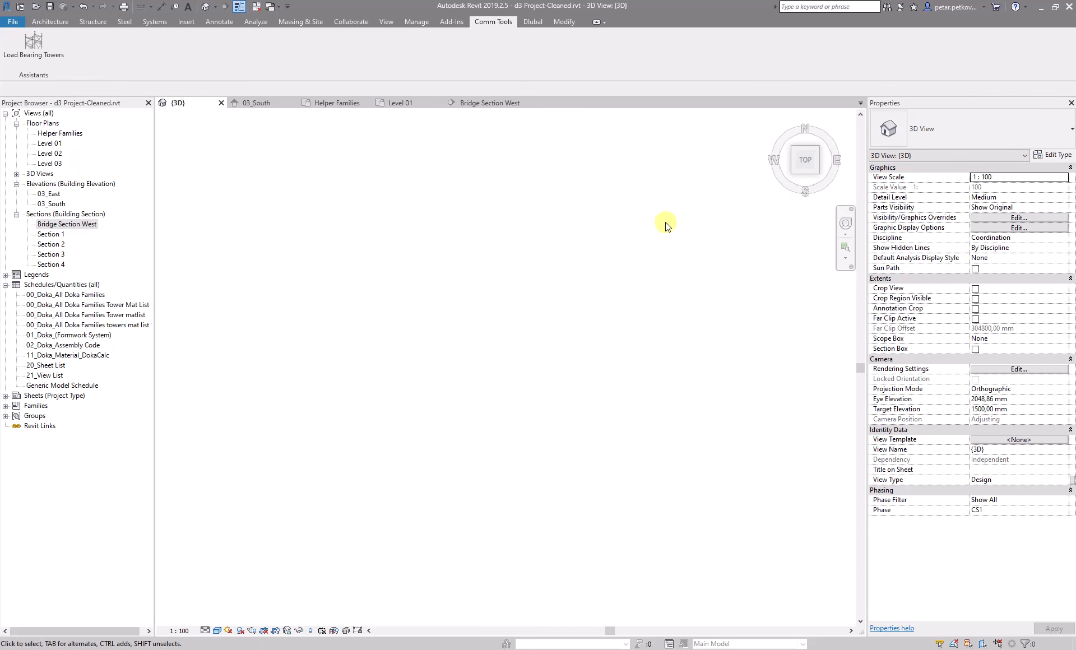
scroll(385, 320, "up", 5)
middle_click_drag(386, 320, 483, 402)
scroll(483, 403, "down", 1)
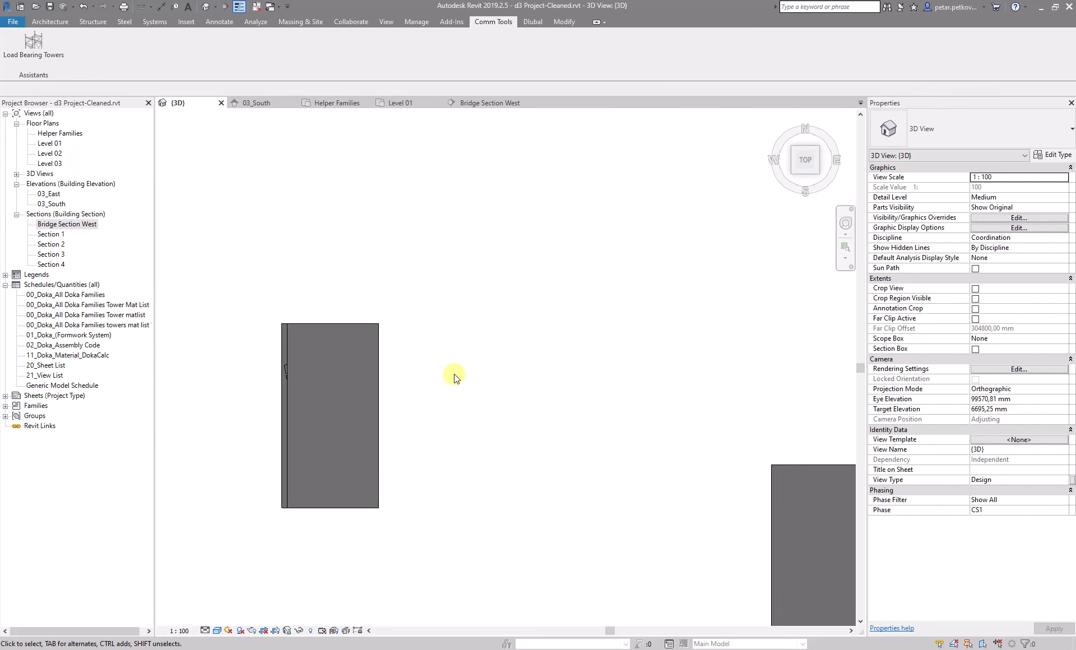
Select a tower's helper family in the top view to review its properties
scroll(314, 364, "up", 5)
left_click(424, 306)
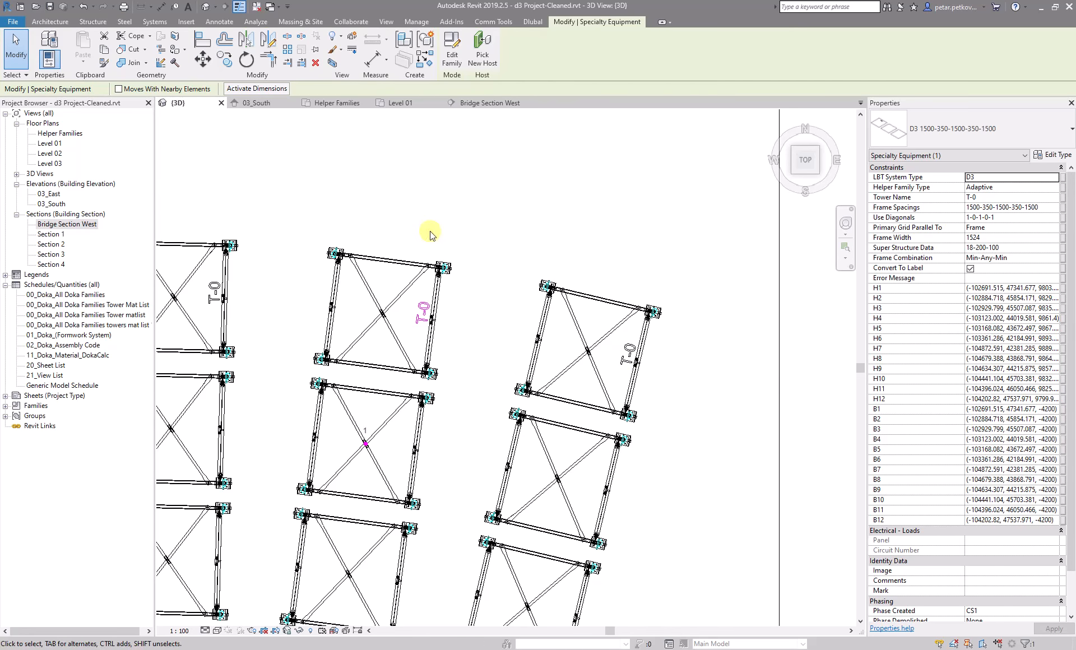
scroll(415, 255, "down", 2)
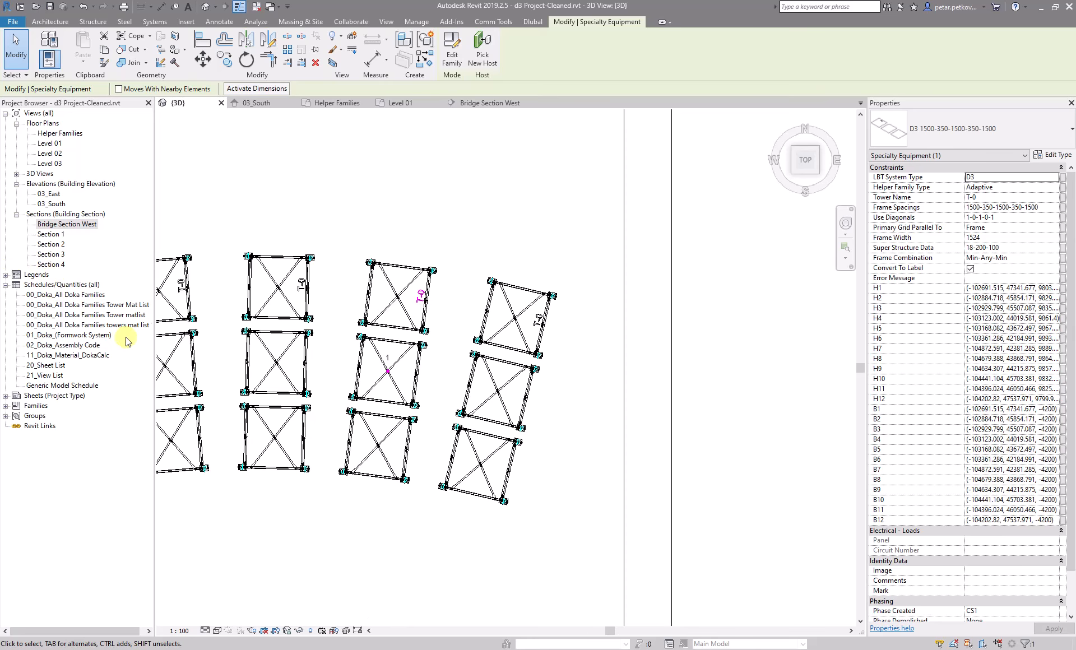
Open the 00_Doka_All Doka Families Tower Mat List schedule, then return to the Bridge Section West view
double_click(121, 306)
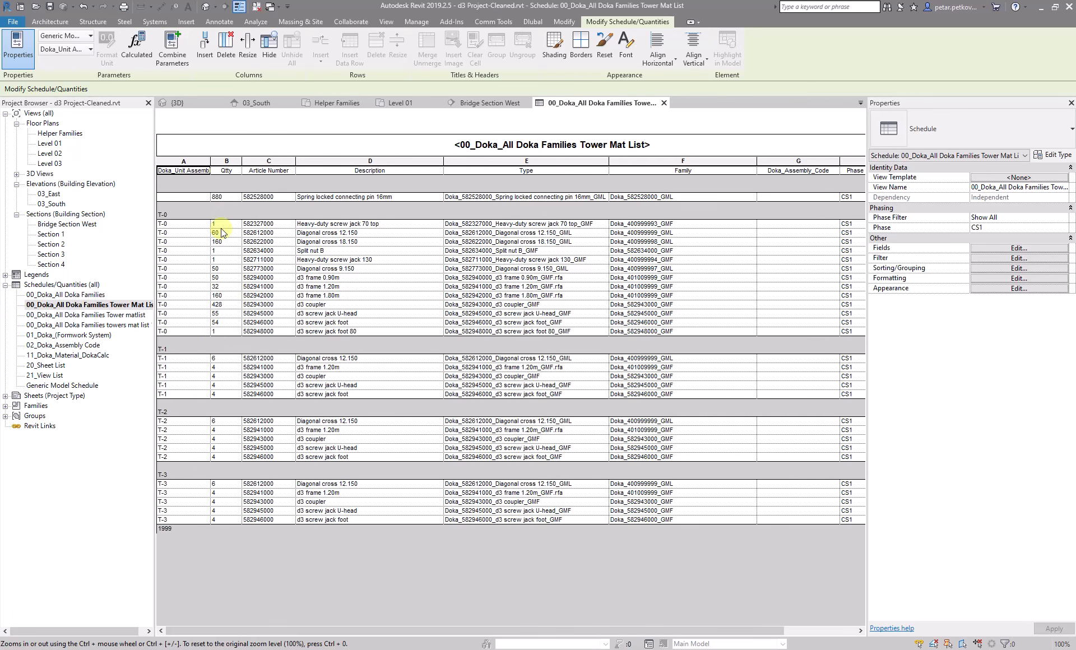
left_click(475, 103)
scroll(493, 224, "down", 4)
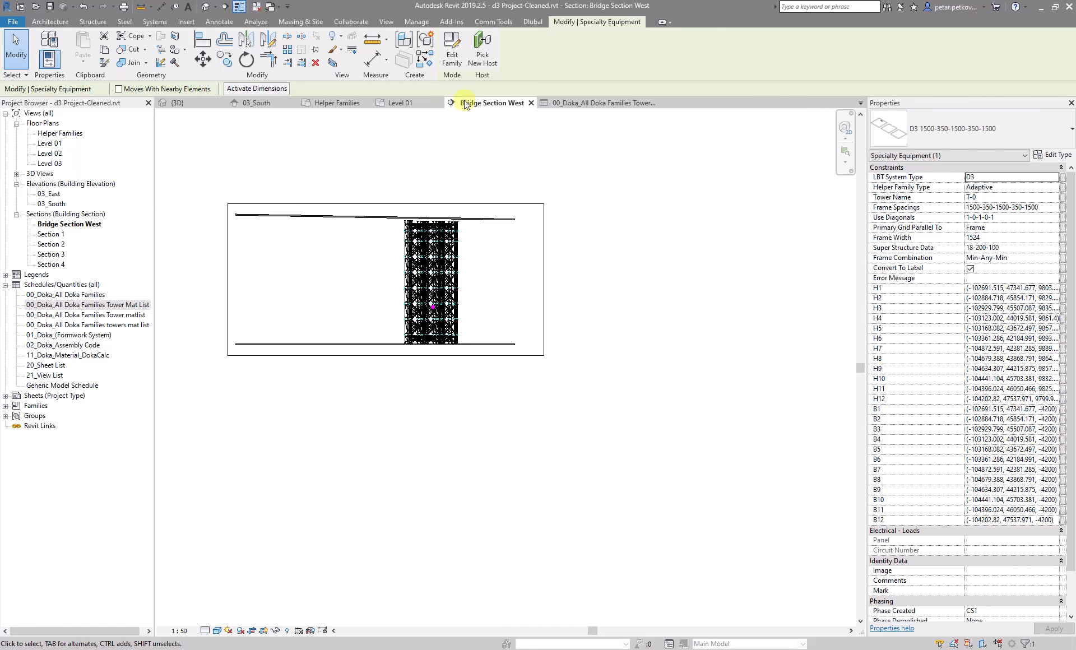
Open the Load Bearing Towers tool, browse its Helpers and Tower Naming tabs, and close the dialog
left_click(457, 143)
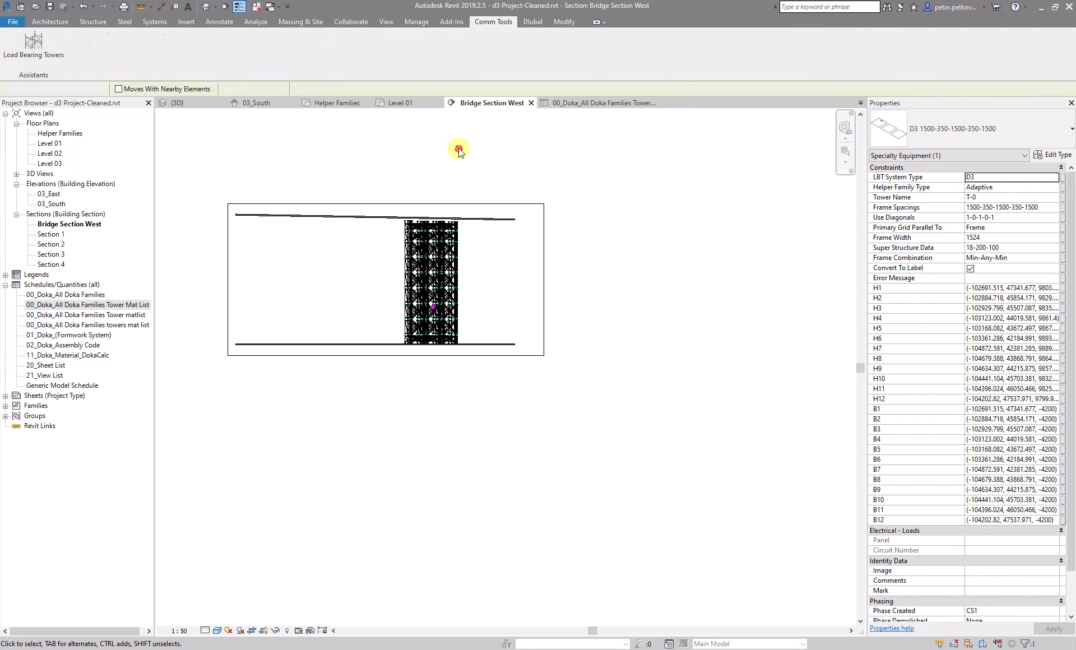
left_click(52, 42)
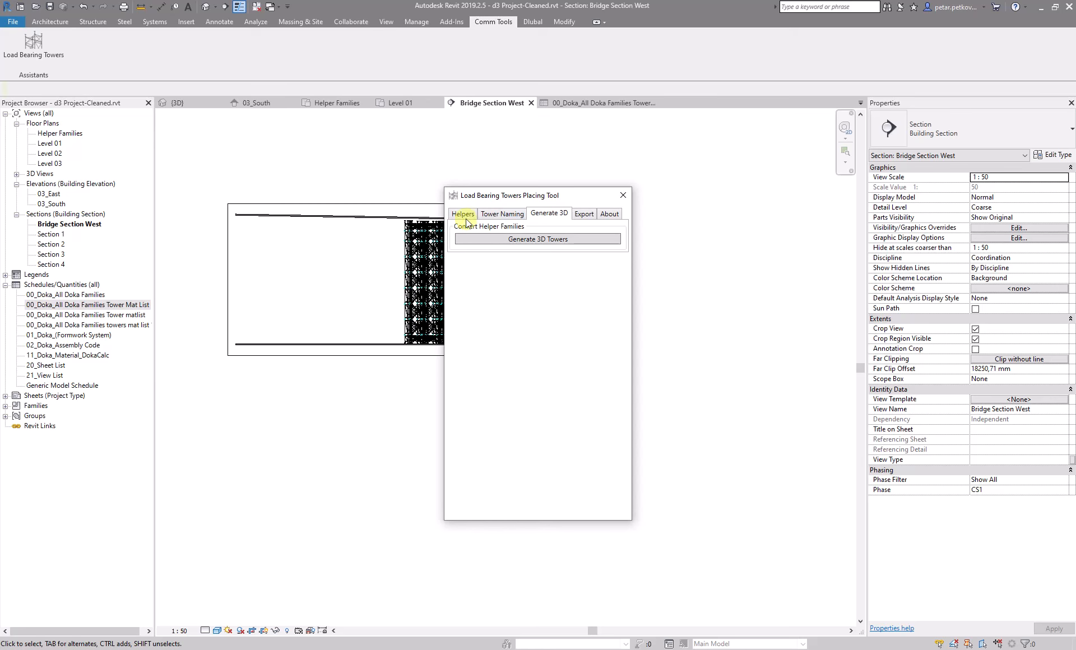
left_click(504, 215)
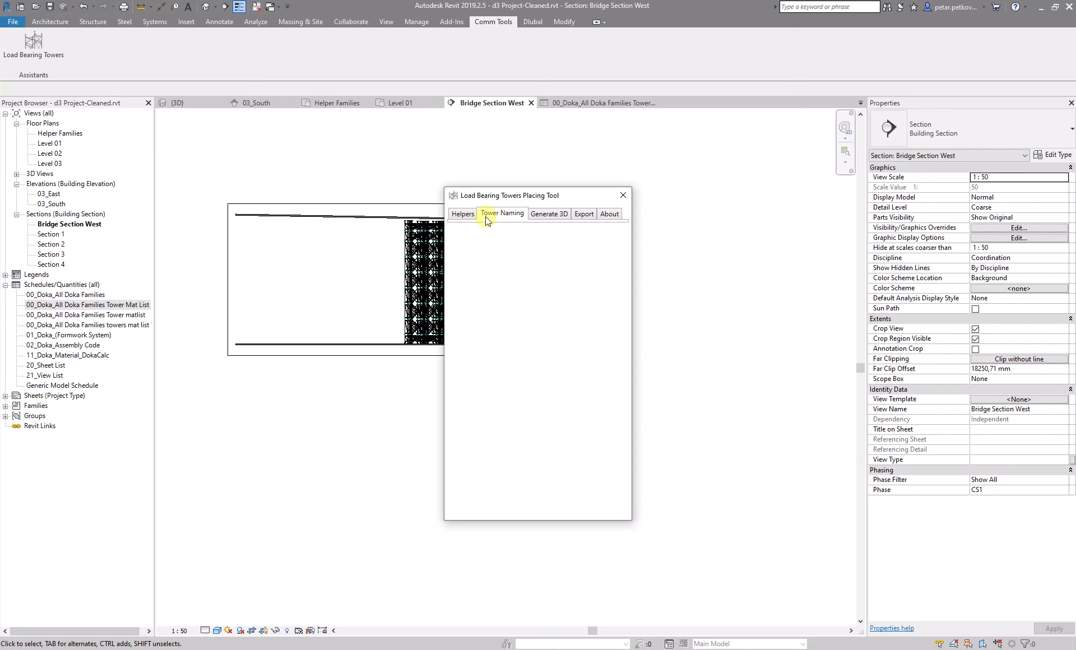
left_click(620, 194)
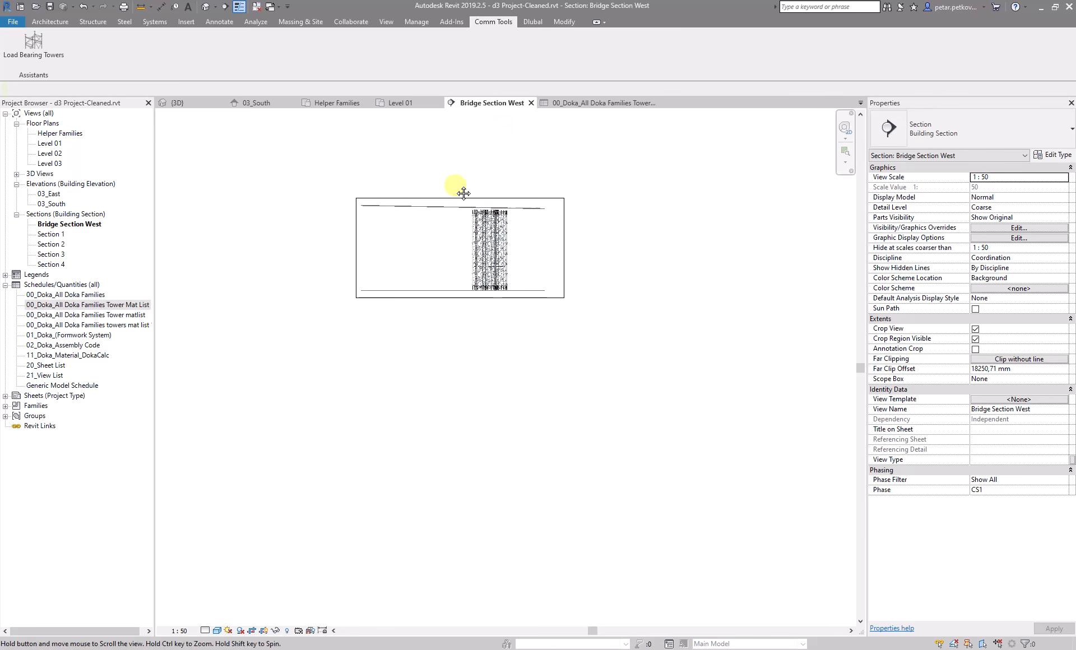
Switch to the 3D view and zoom in on the tower layout from above
left_click(181, 102)
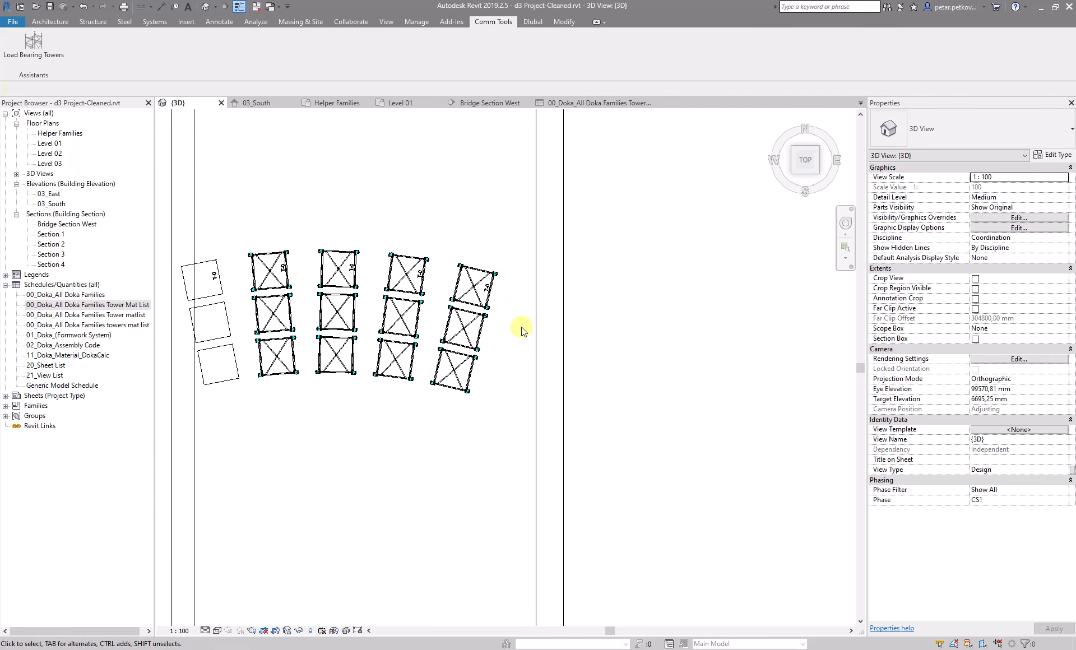
scroll(535, 273, "down", 2)
scroll(631, 290, "down", 3)
middle_click_drag(656, 307, 504, 268)
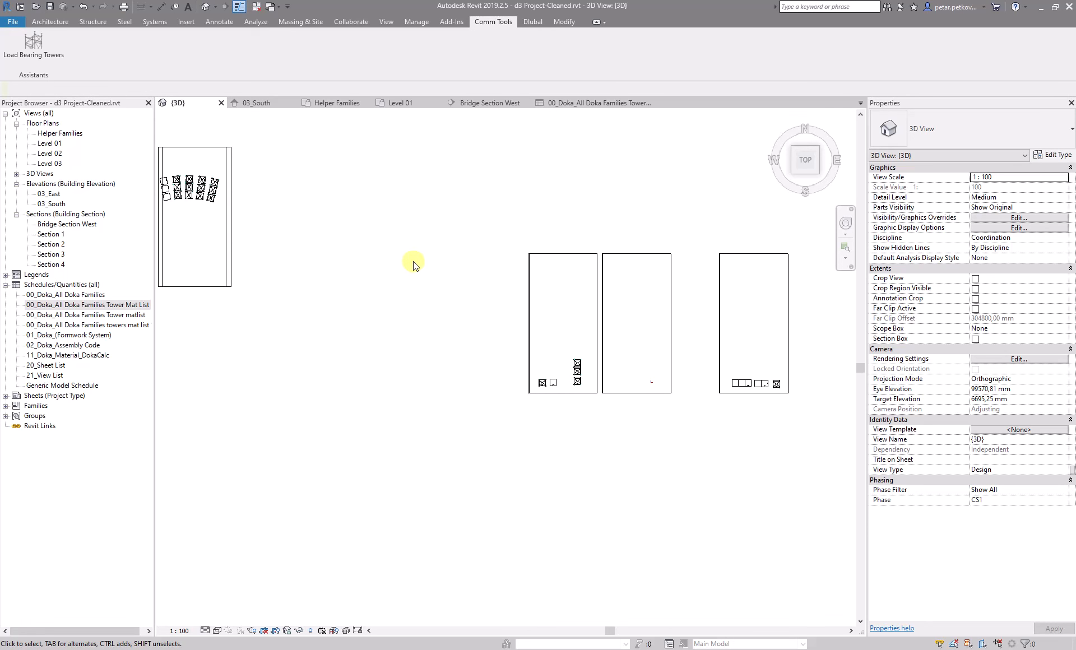
scroll(395, 278, "down", 1)
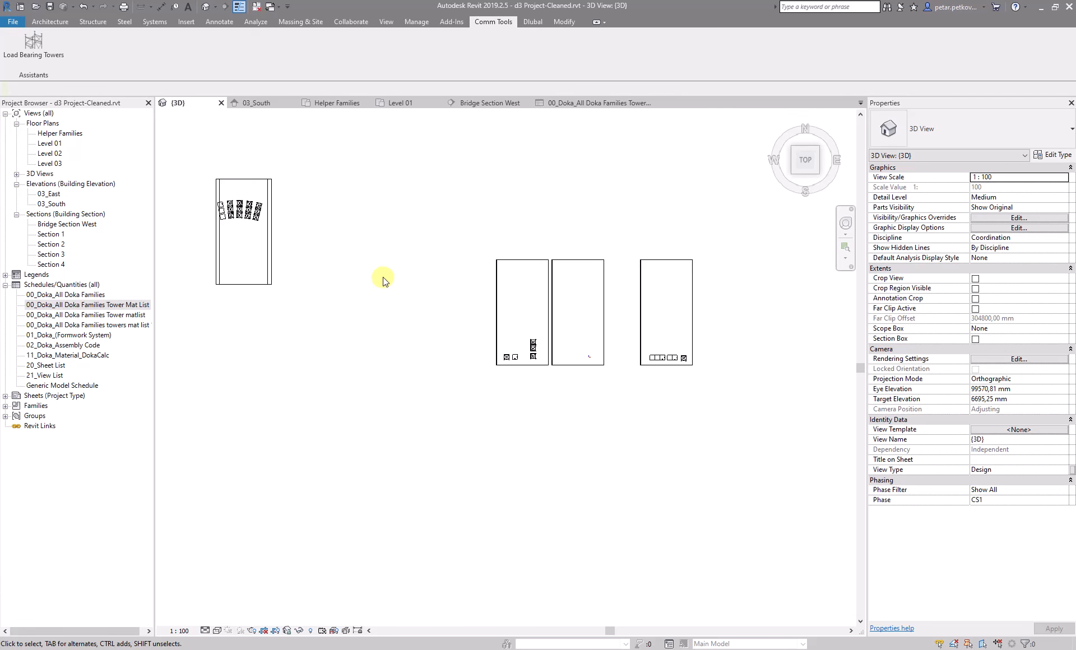
scroll(383, 287, "up", 1)
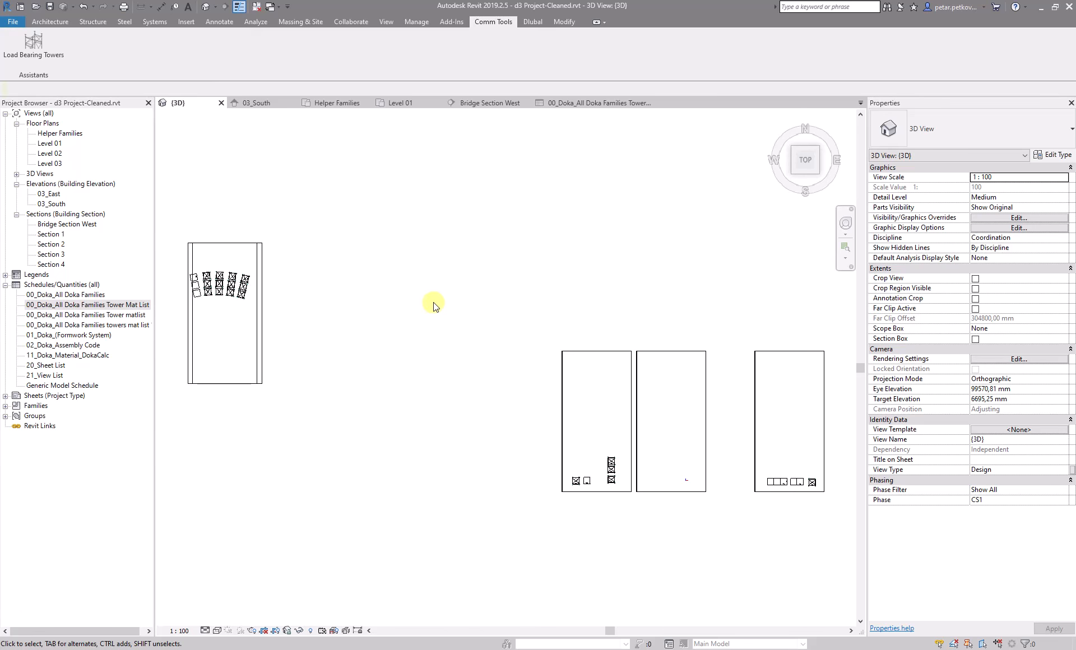
middle_click_drag(434, 304, 503, 328)
scroll(377, 306, "up", 2)
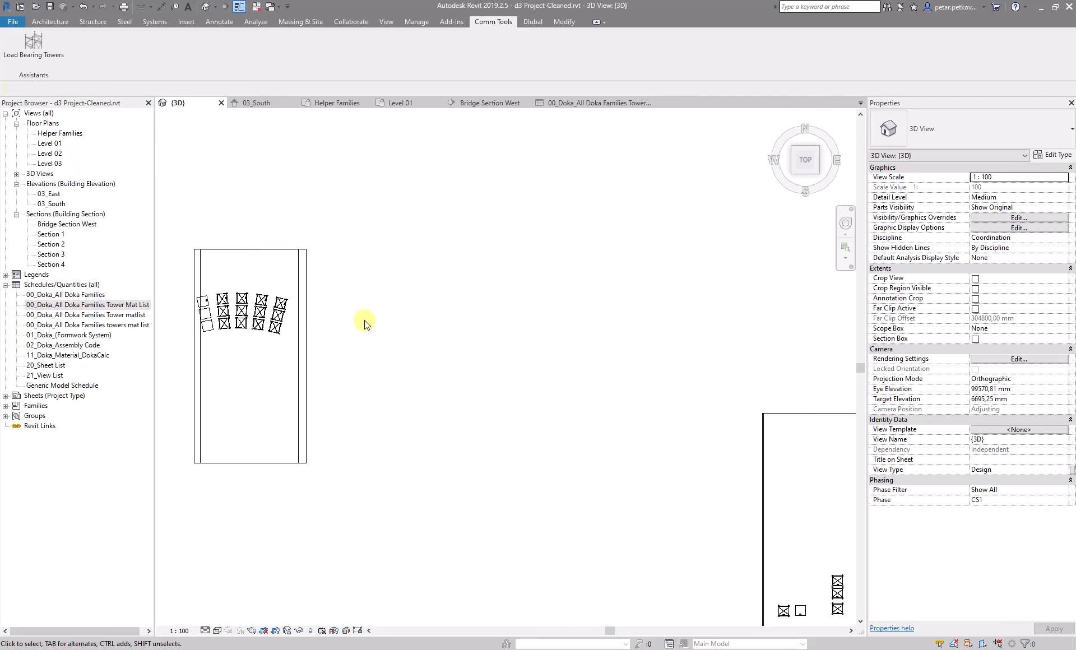
middle_click_drag(413, 364, 603, 372)
scroll(515, 341, "up", 4)
scroll(526, 301, "up", 1)
middle_click_drag(535, 322, 622, 362)
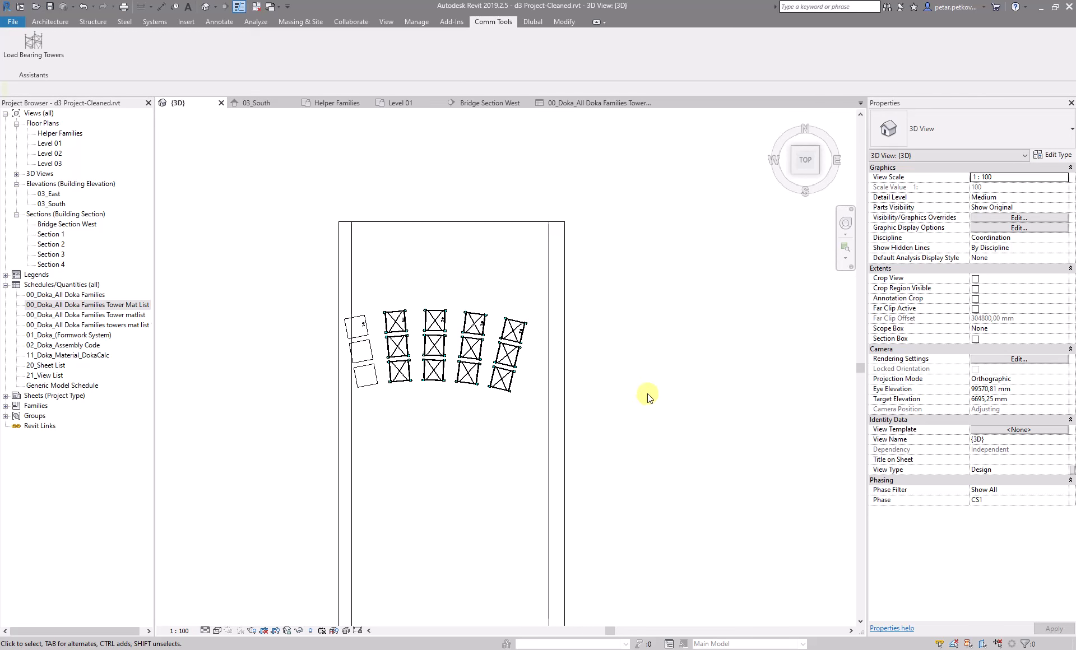
scroll(516, 293, "up", 4)
scroll(585, 403, "up", 3)
scroll(585, 403, "up", 1)
middle_click_drag(623, 415, 619, 250)
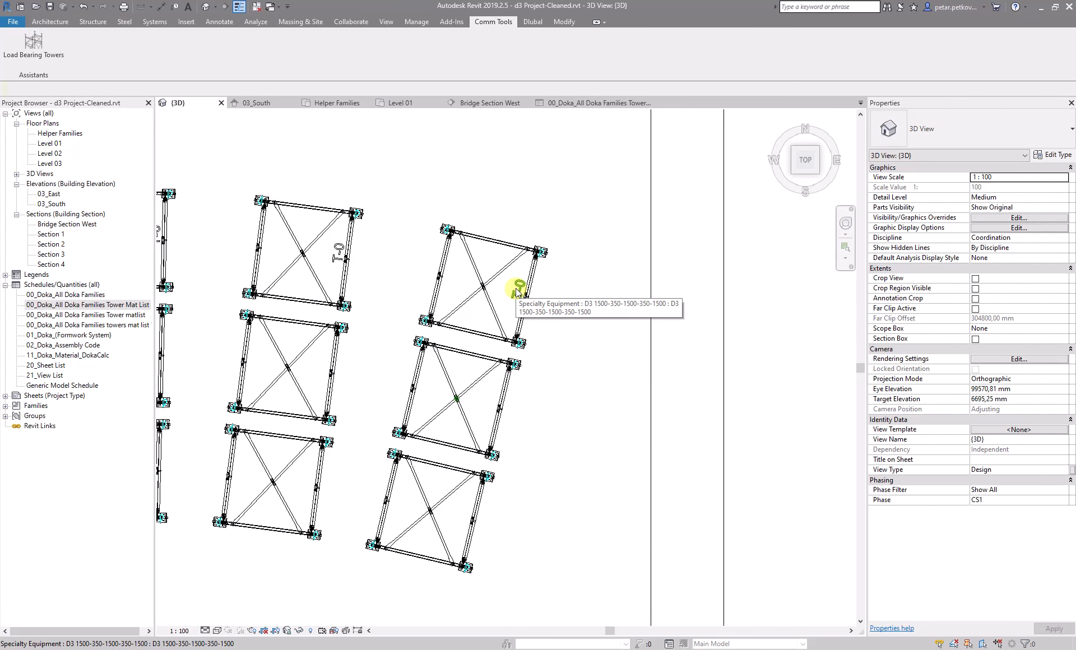
Select one tower's helper family, widen the Properties palette to read its point coordinates, then deselect it
left_click(518, 291)
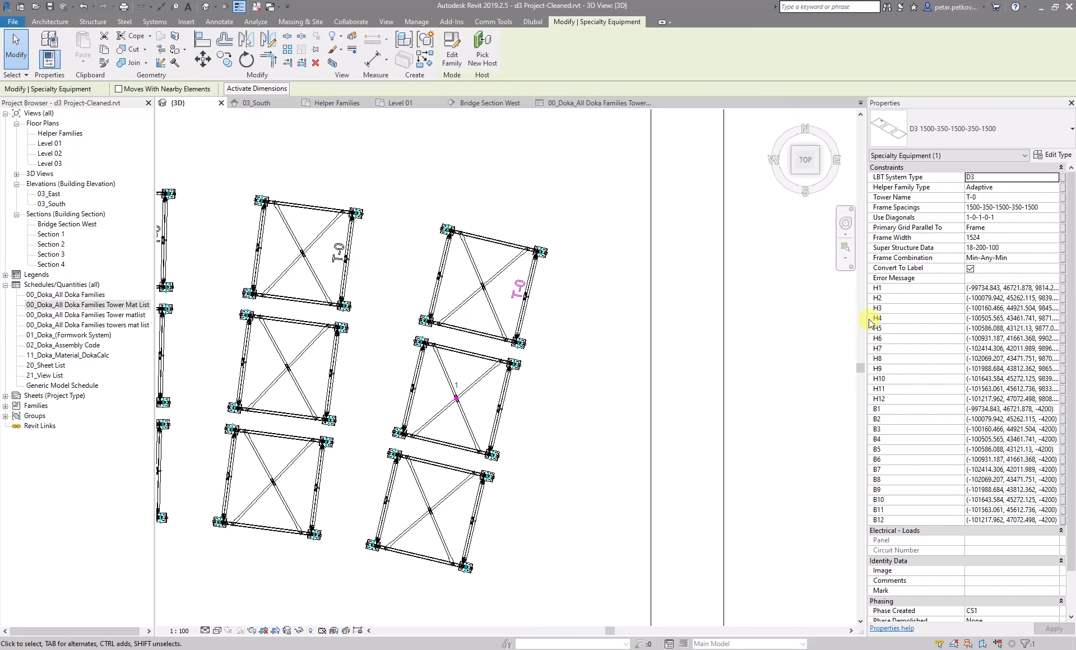
left_click_drag(867, 319, 803, 318)
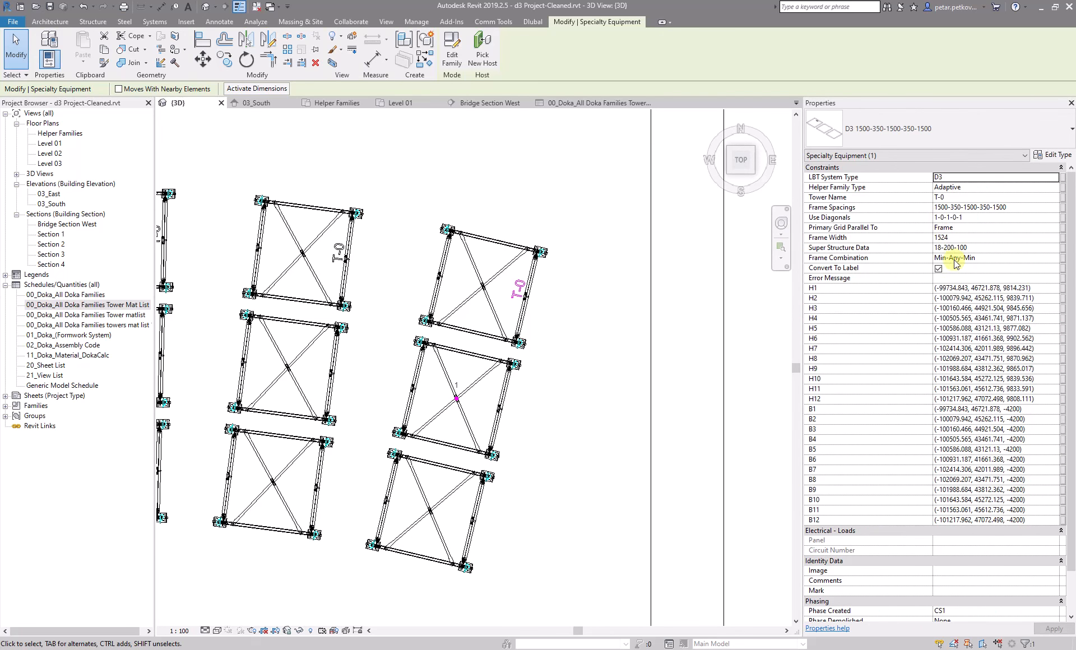
scroll(992, 430, "down", 2)
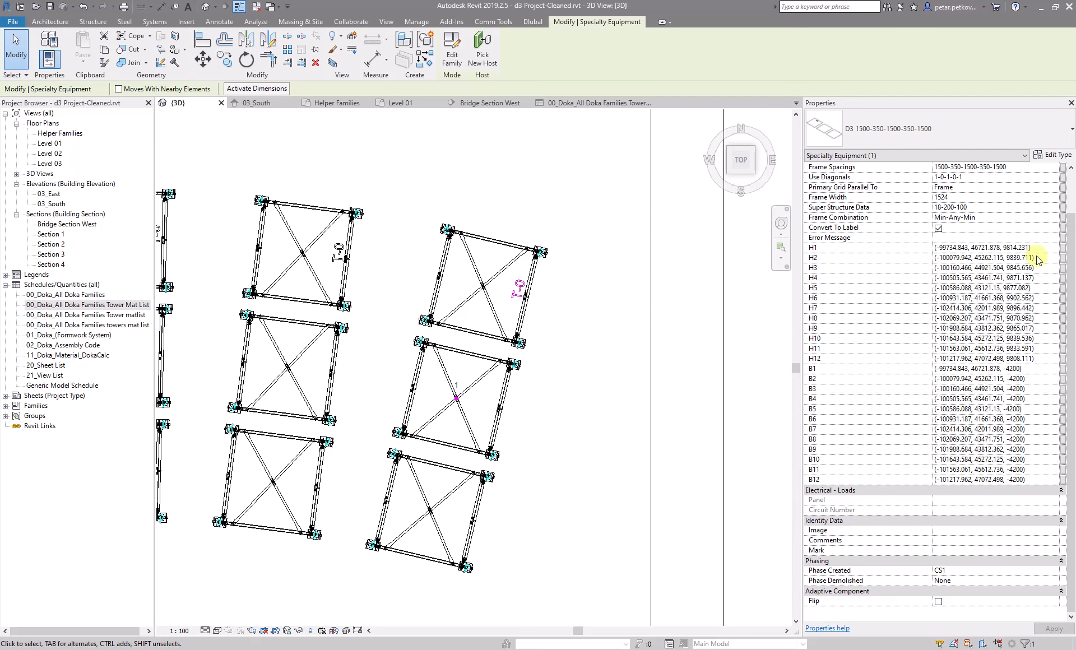
left_click(563, 421)
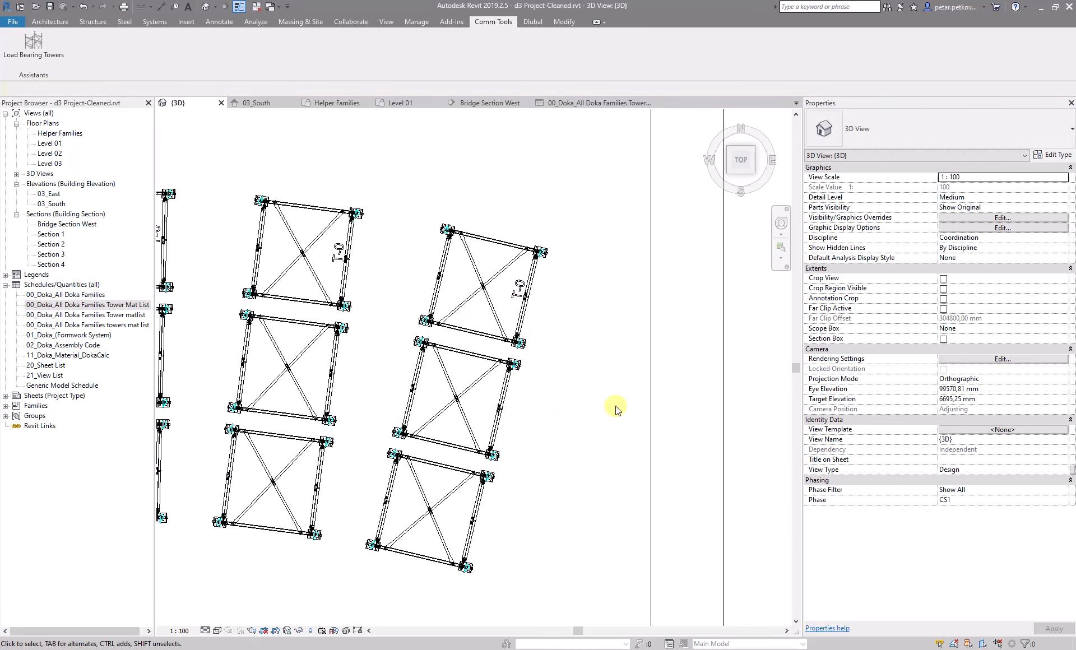